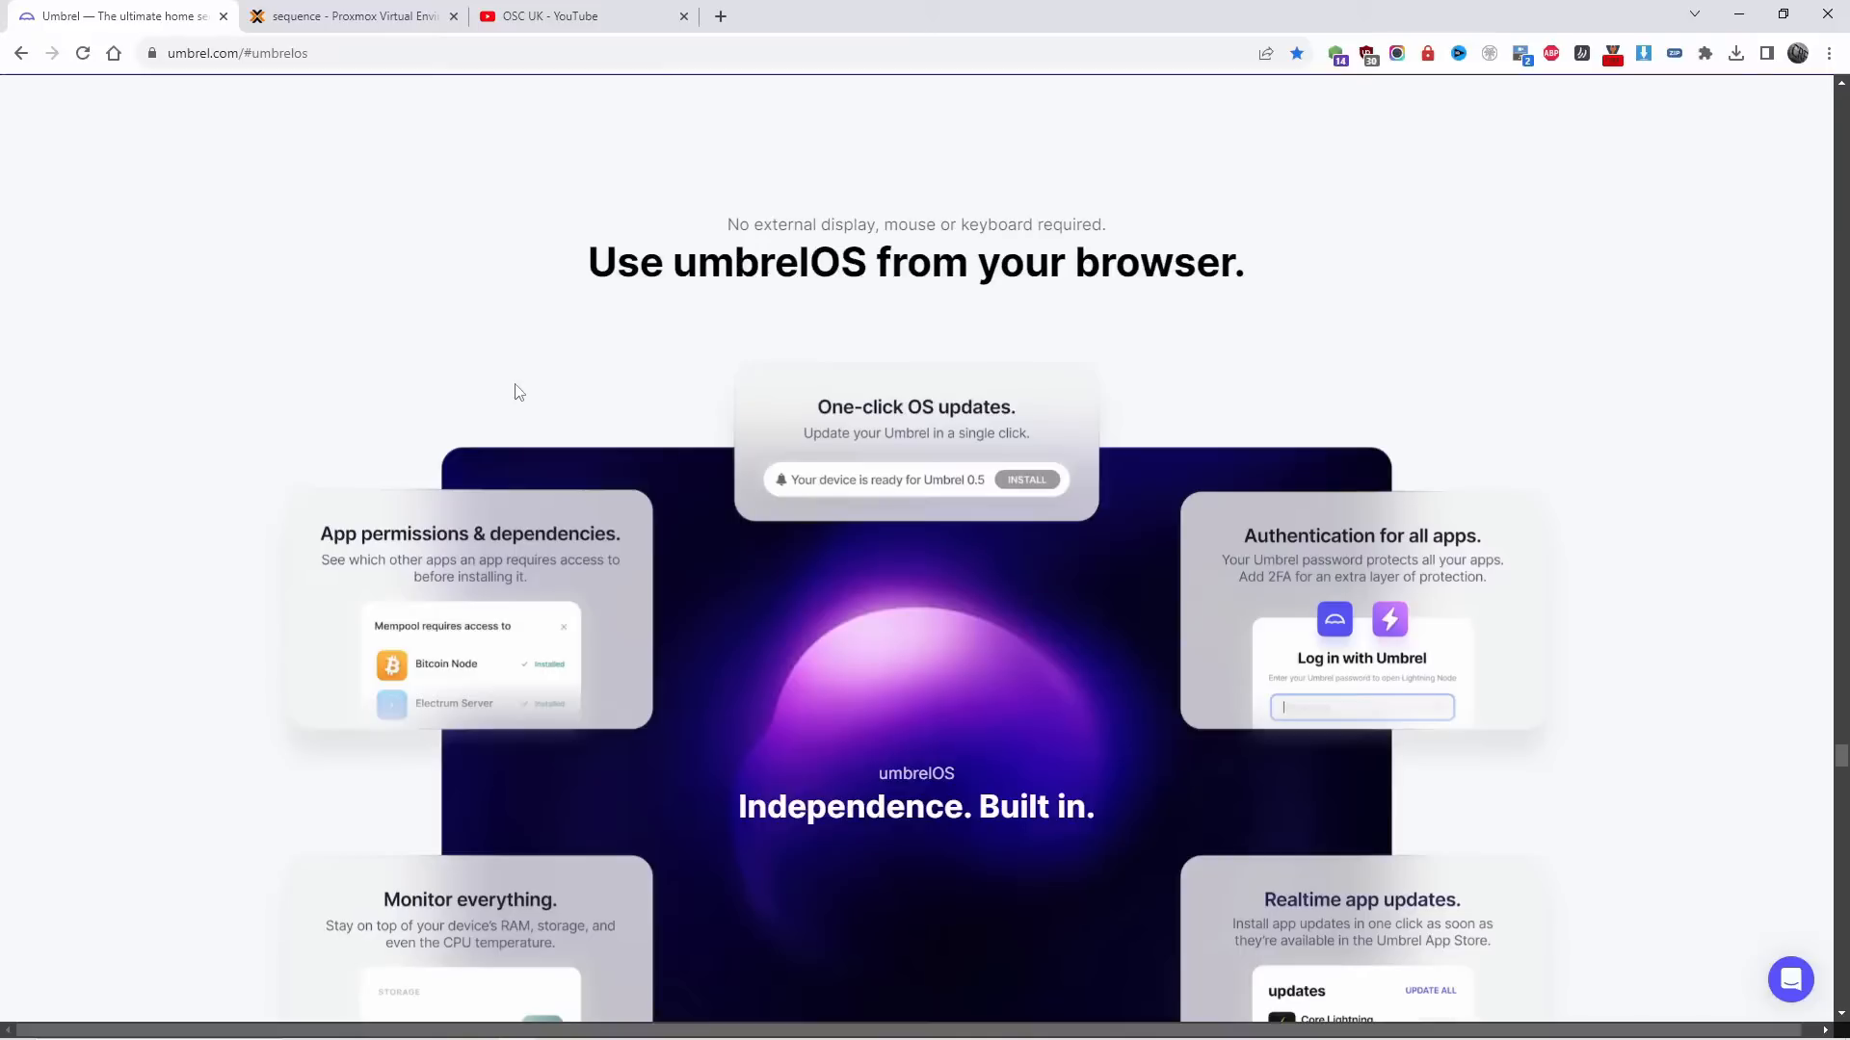
Switch to Proxmox and review the general settings for a new LXC container, closing the form without creating one.
click(343, 10)
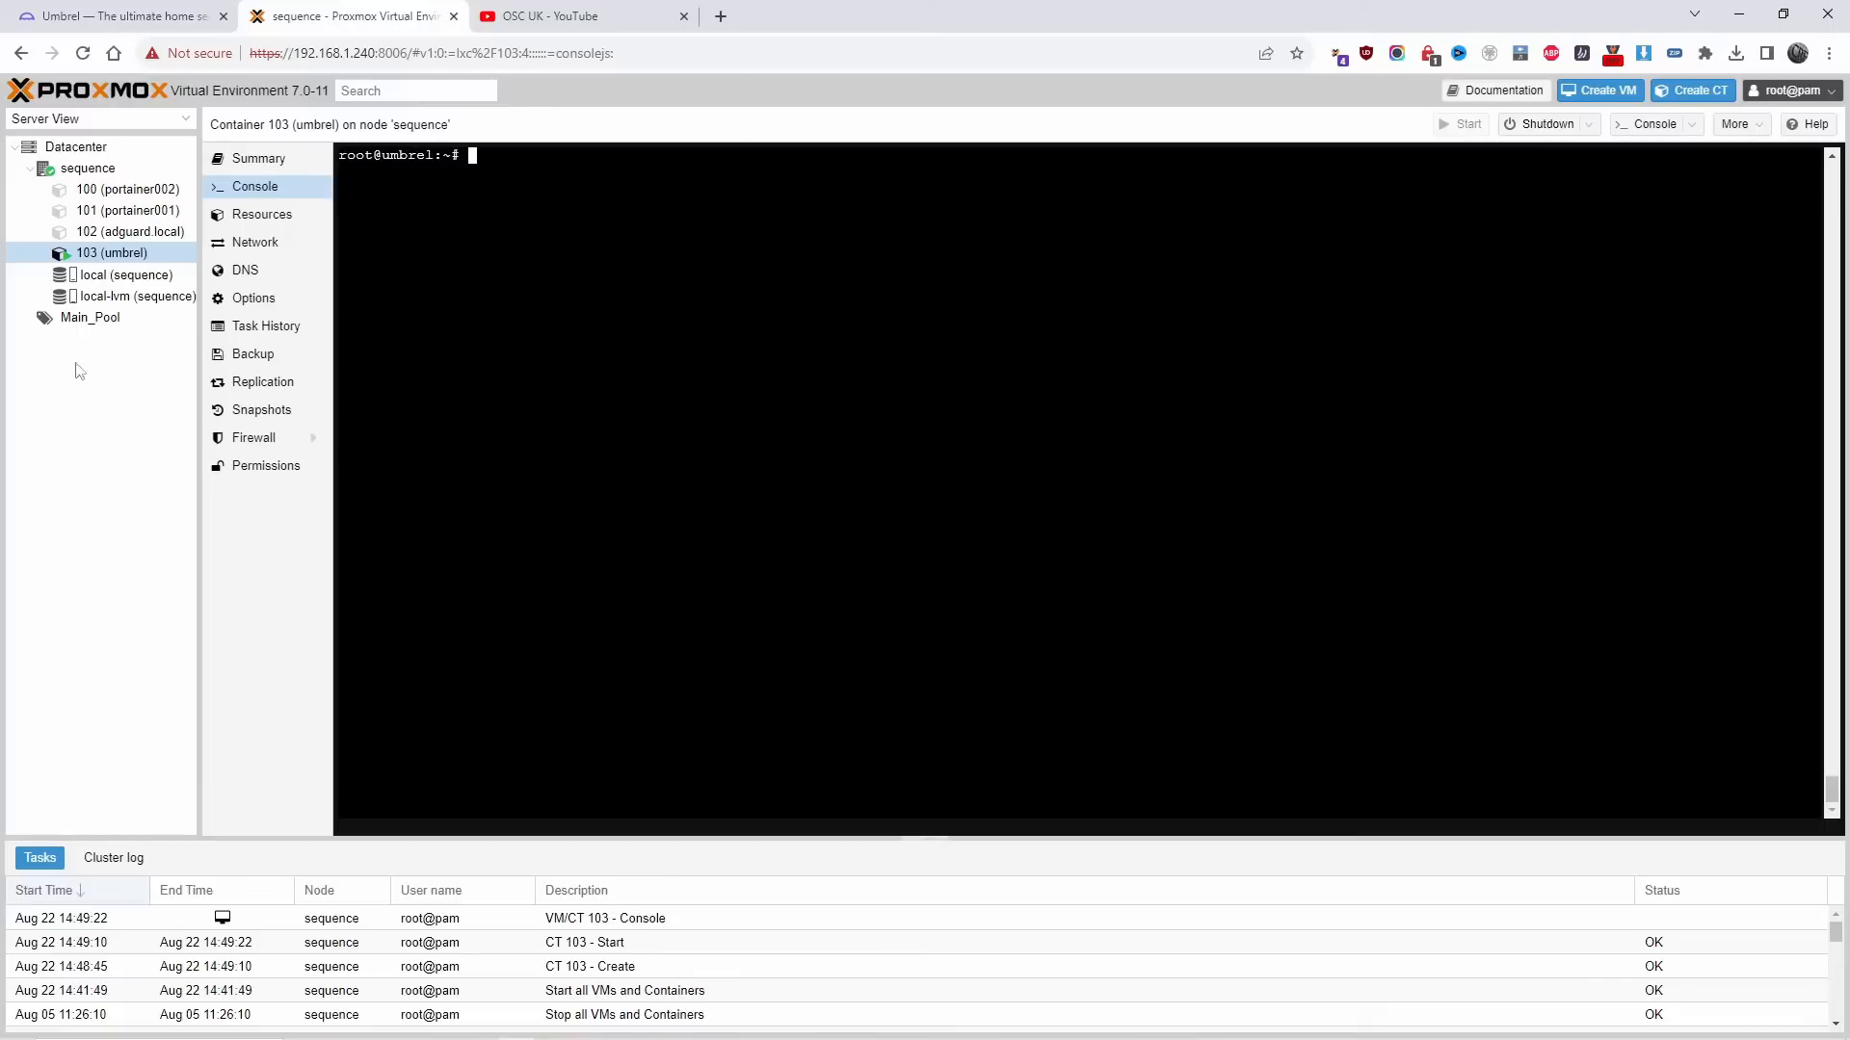
click(1697, 93)
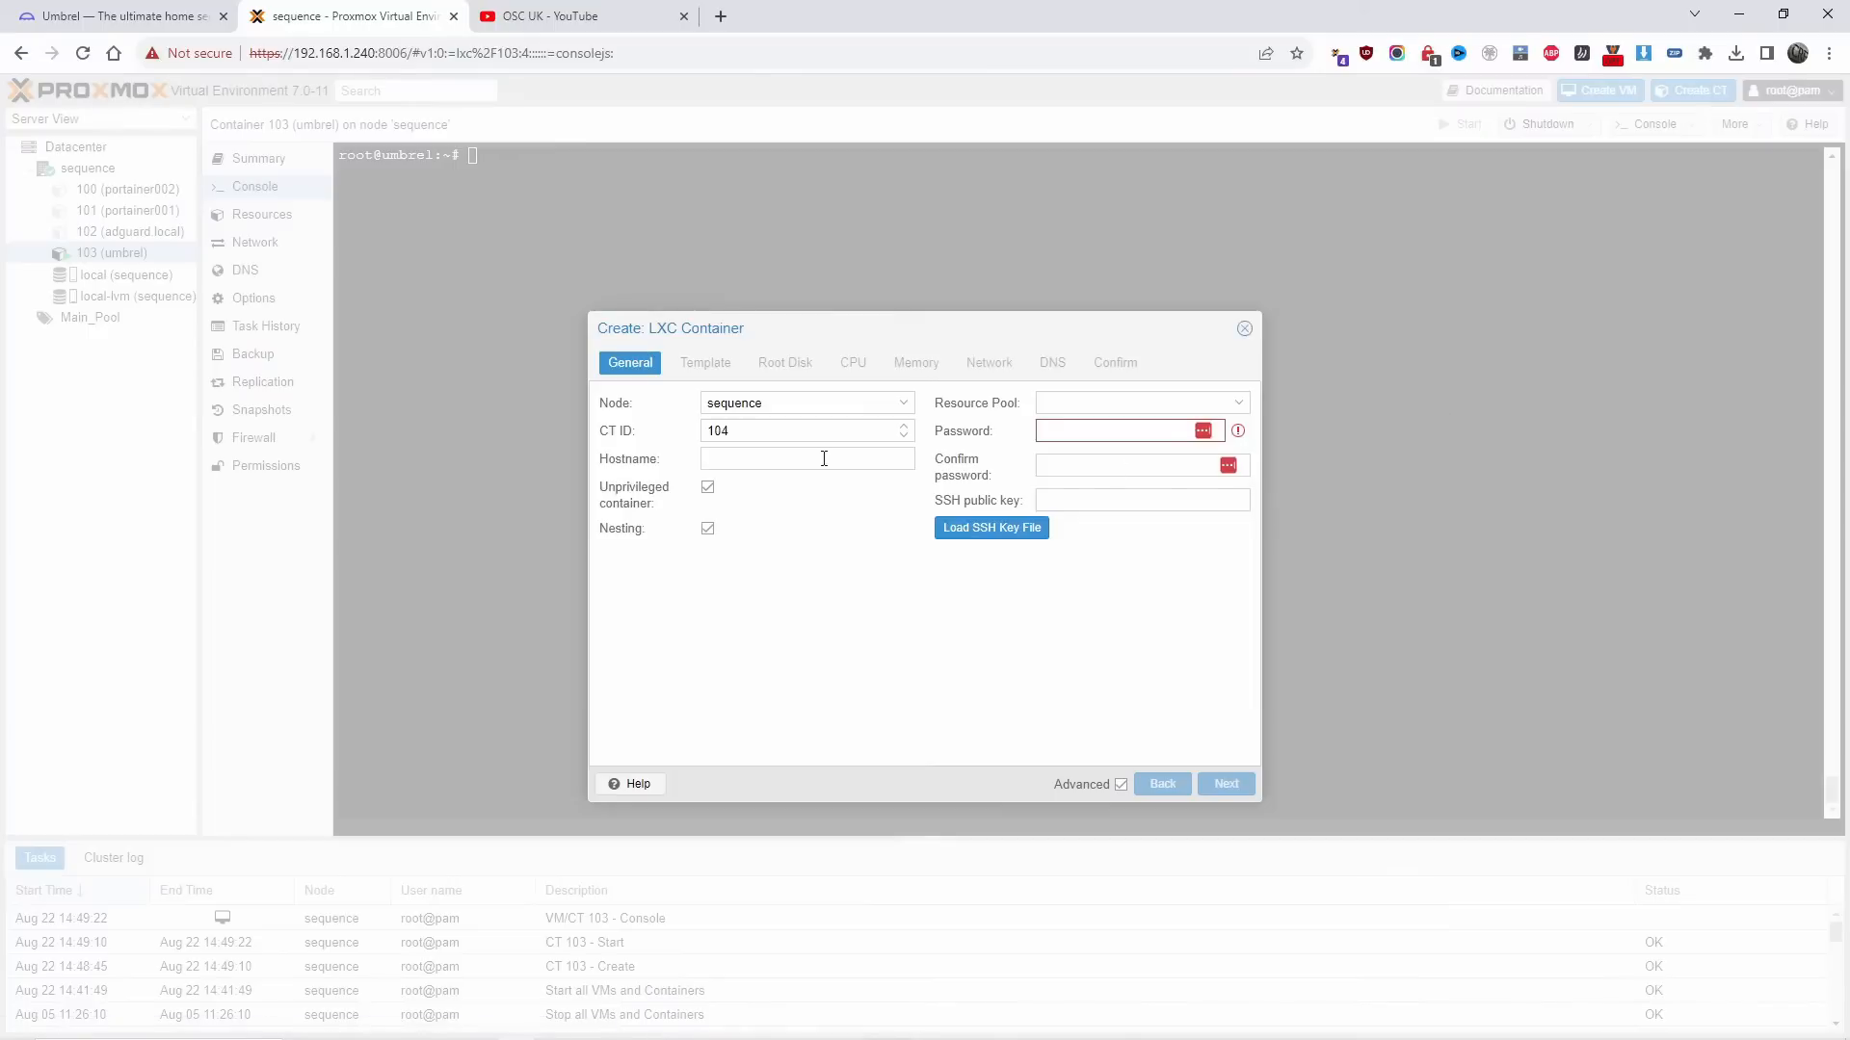
click(794, 459)
click(1050, 430)
click(1129, 405)
click(1115, 456)
click(1245, 331)
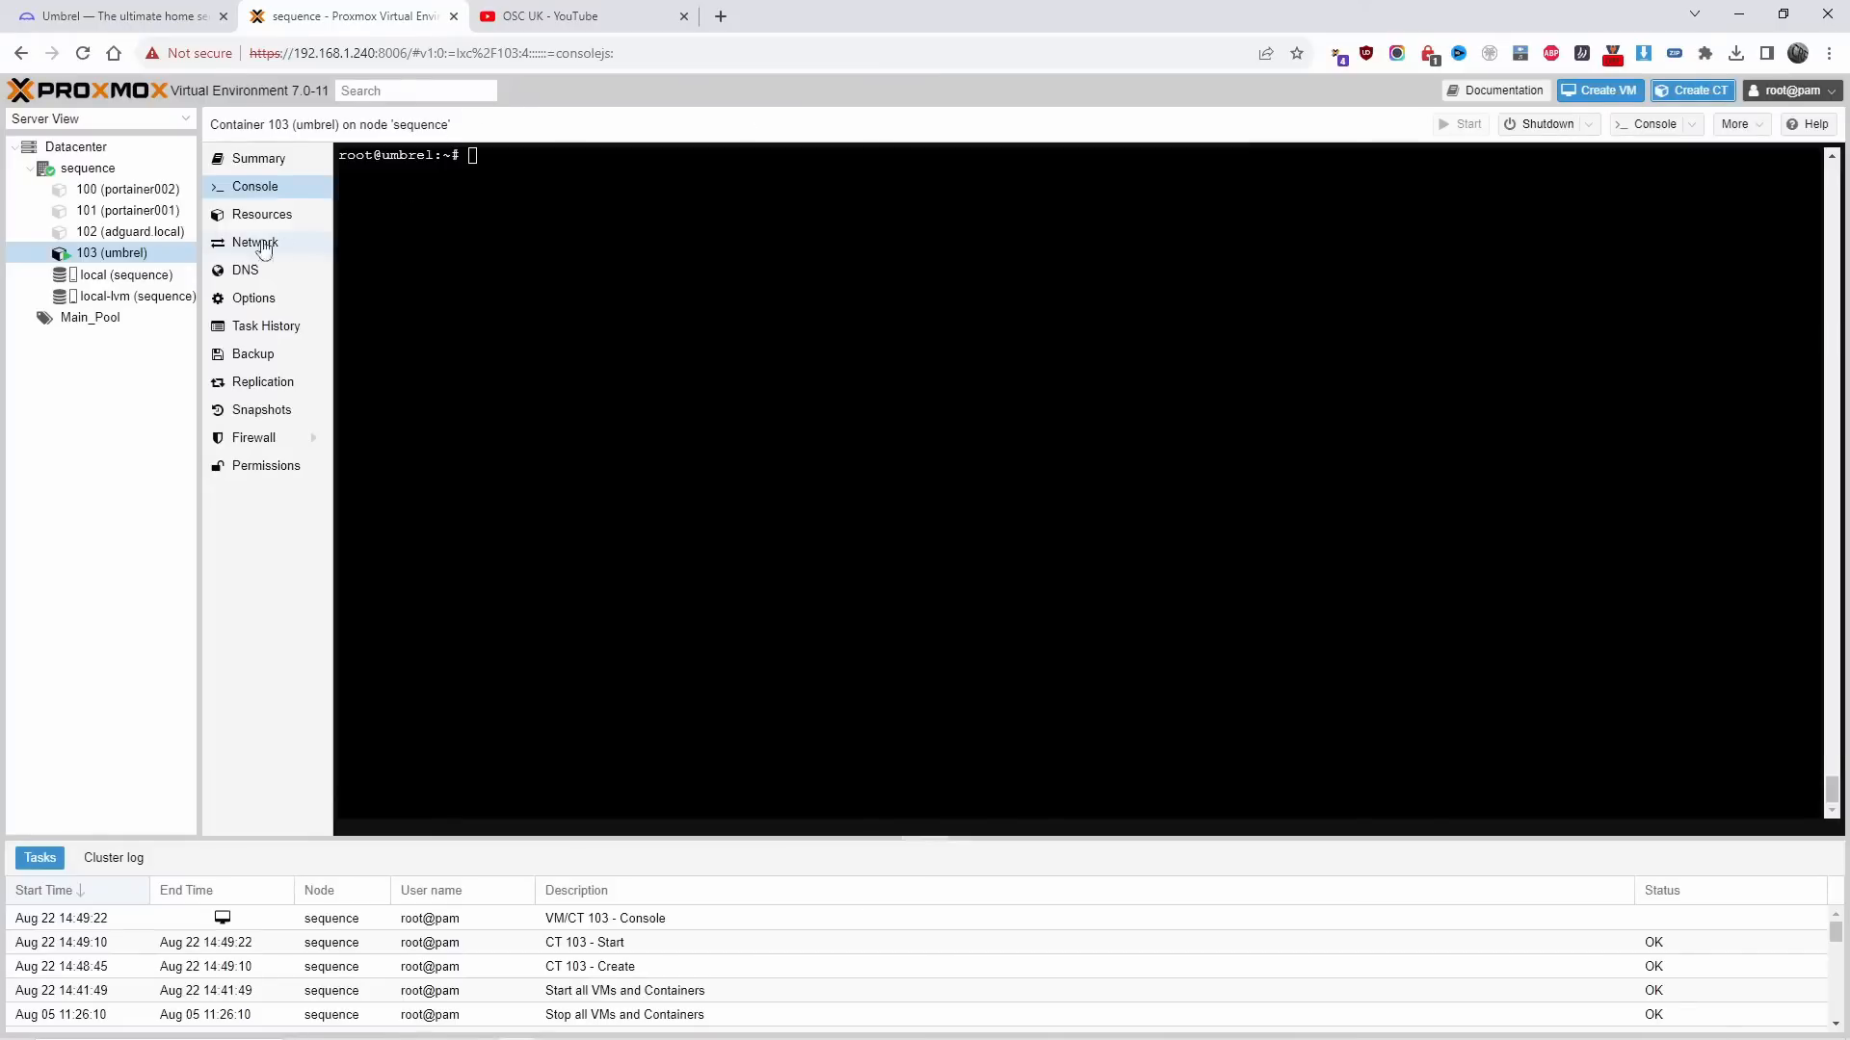
Examine the resources allocated to container 103 (umbrel).
click(147, 252)
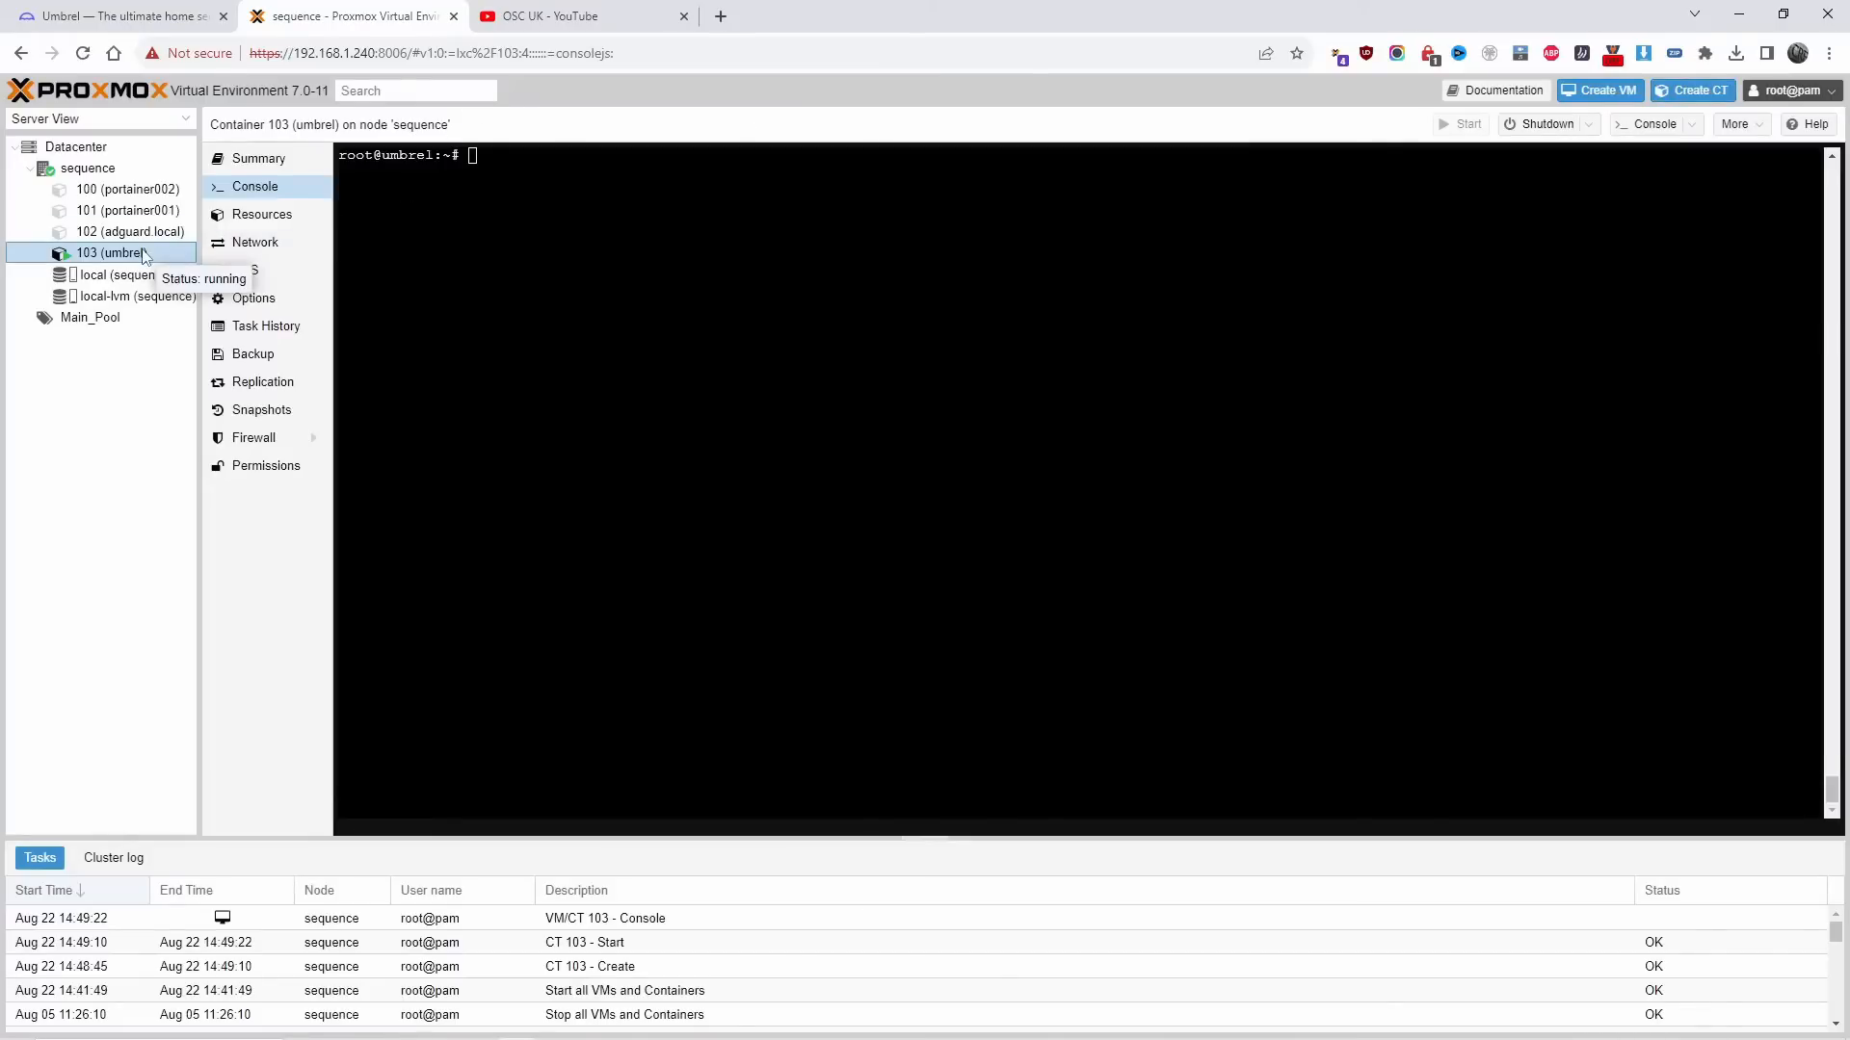
click(275, 214)
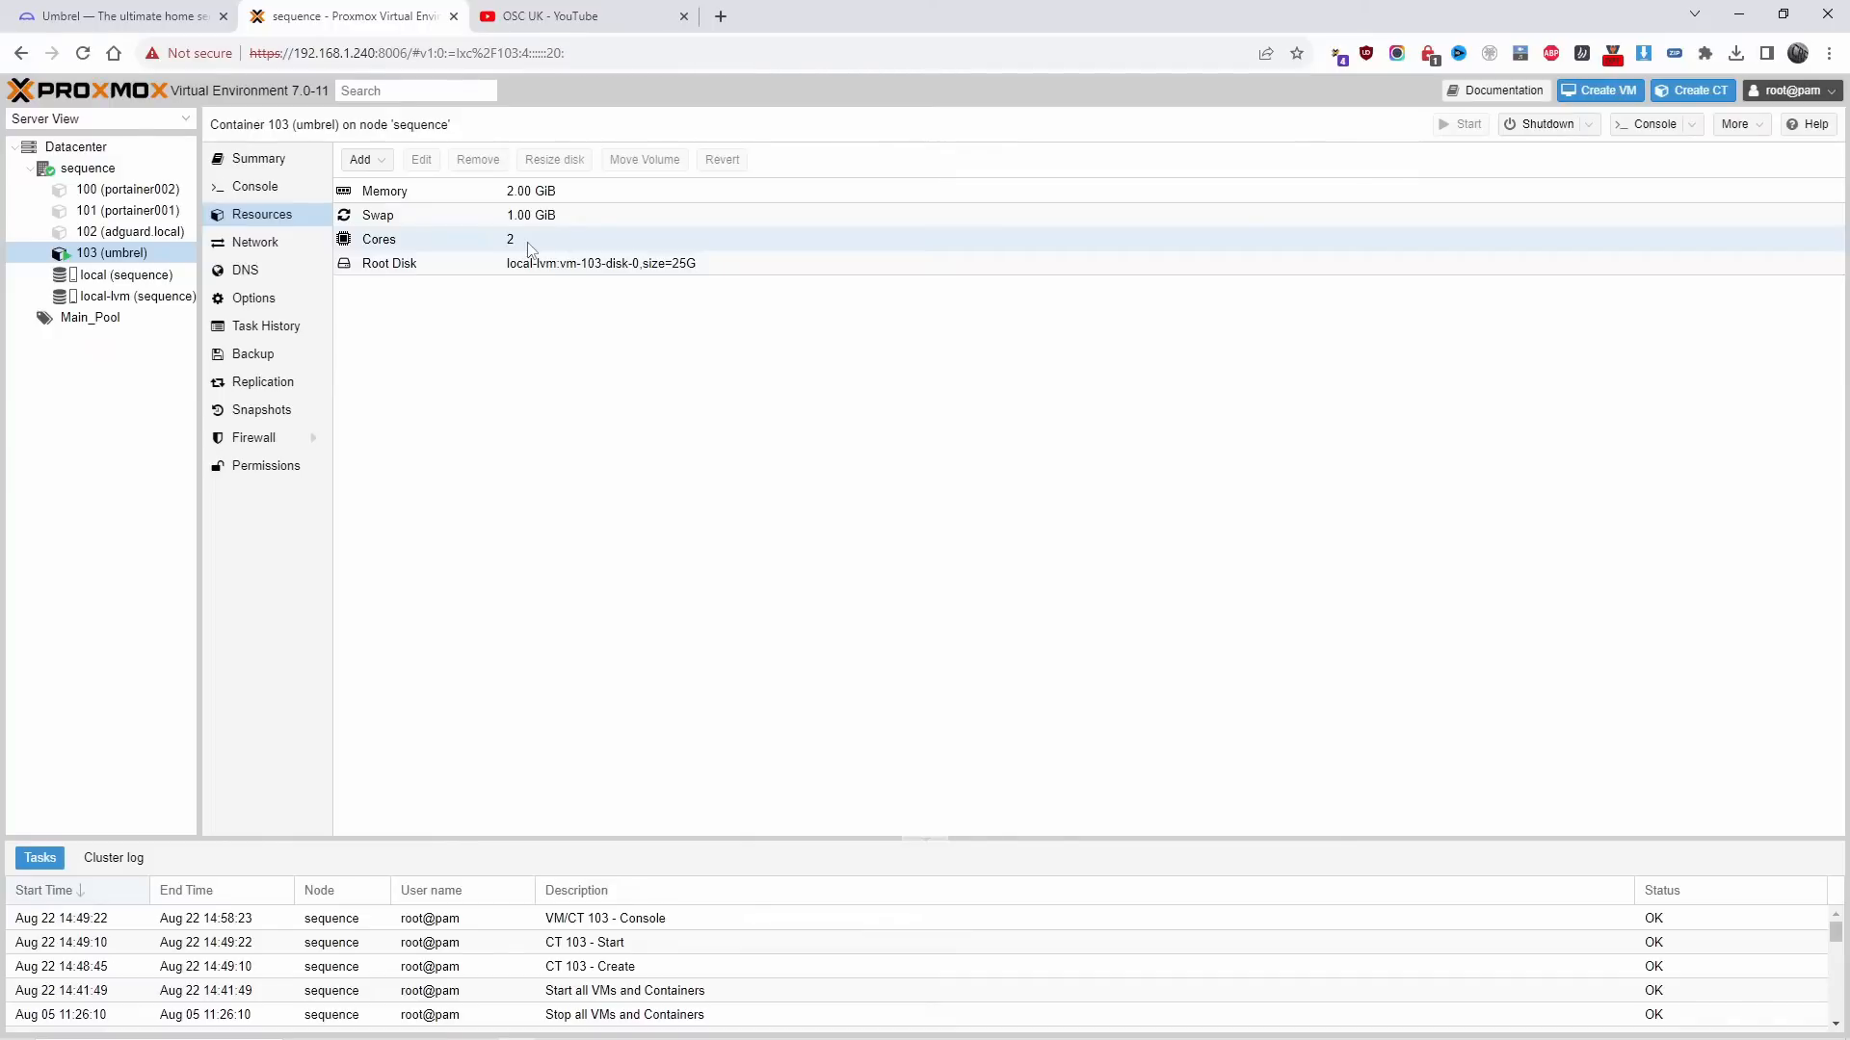
In the umbrel container's console, refresh the package lists with sudo apt update and upgrade the packages with sudo apt upgrade.
click(255, 188)
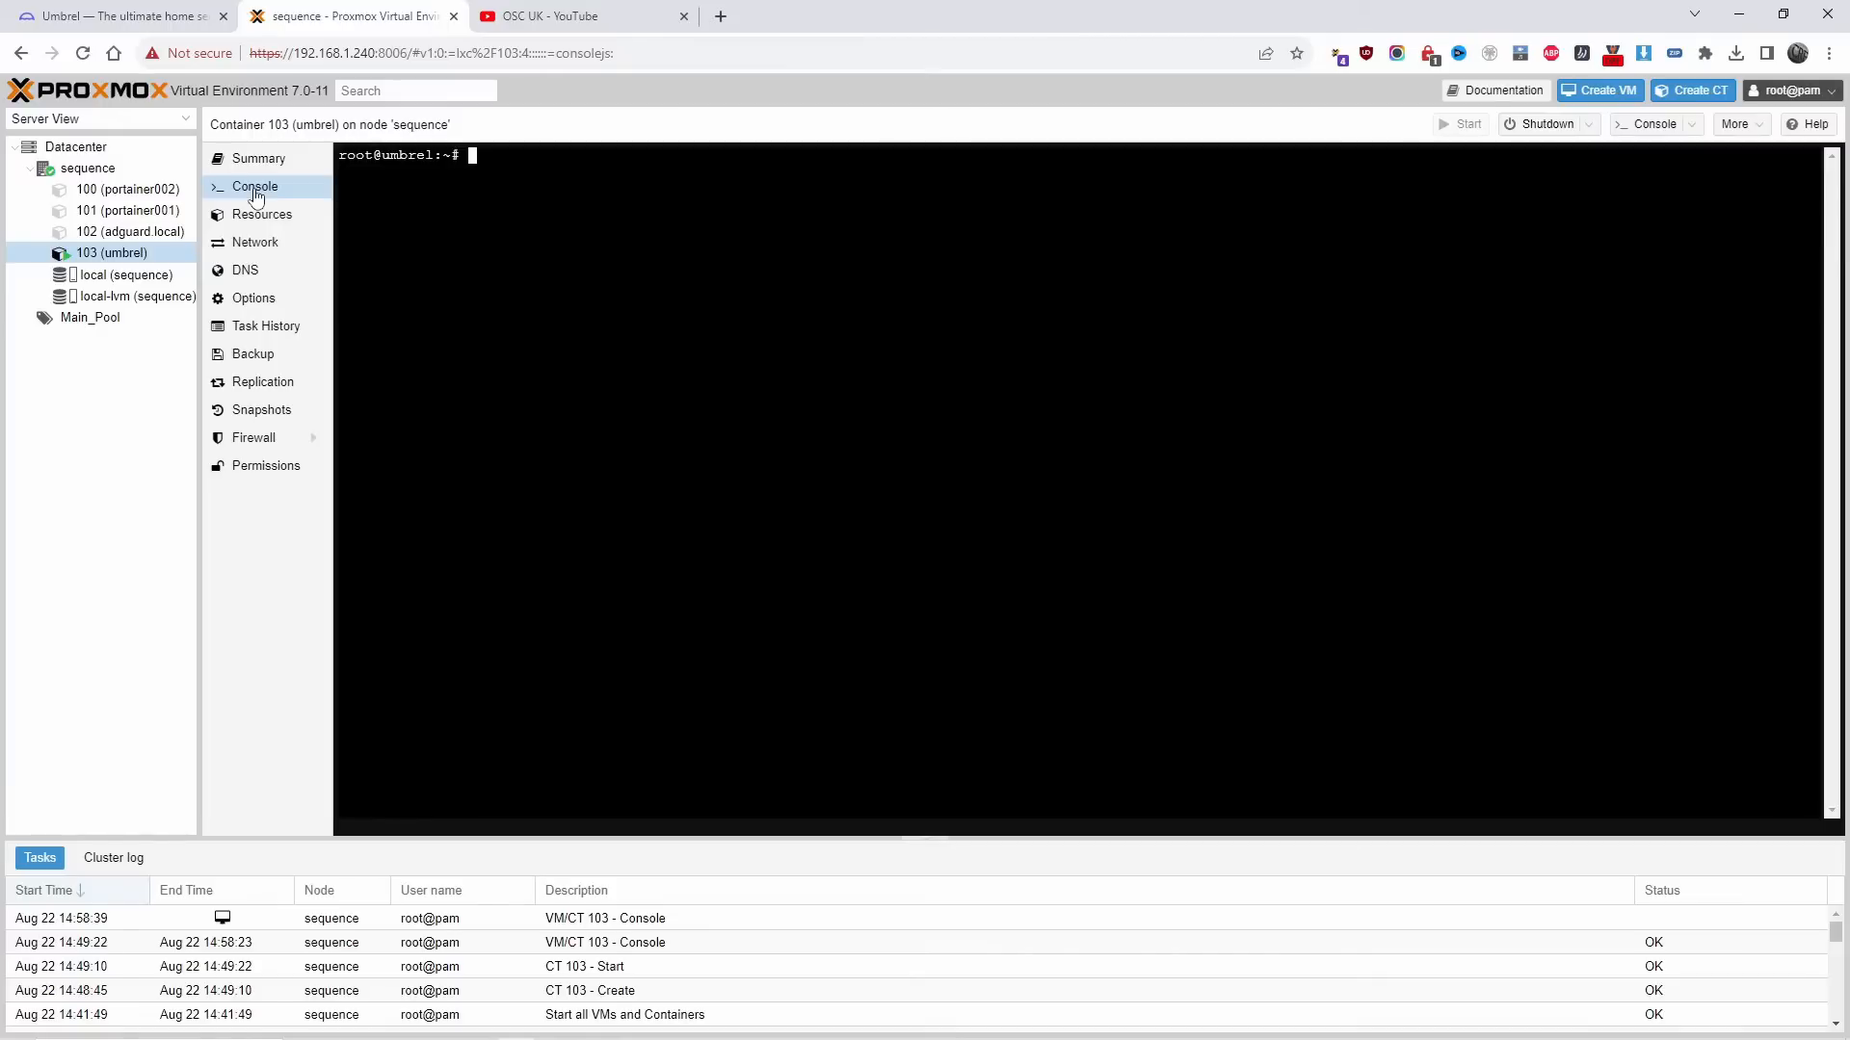
text(sudo apt update)
key(Return)
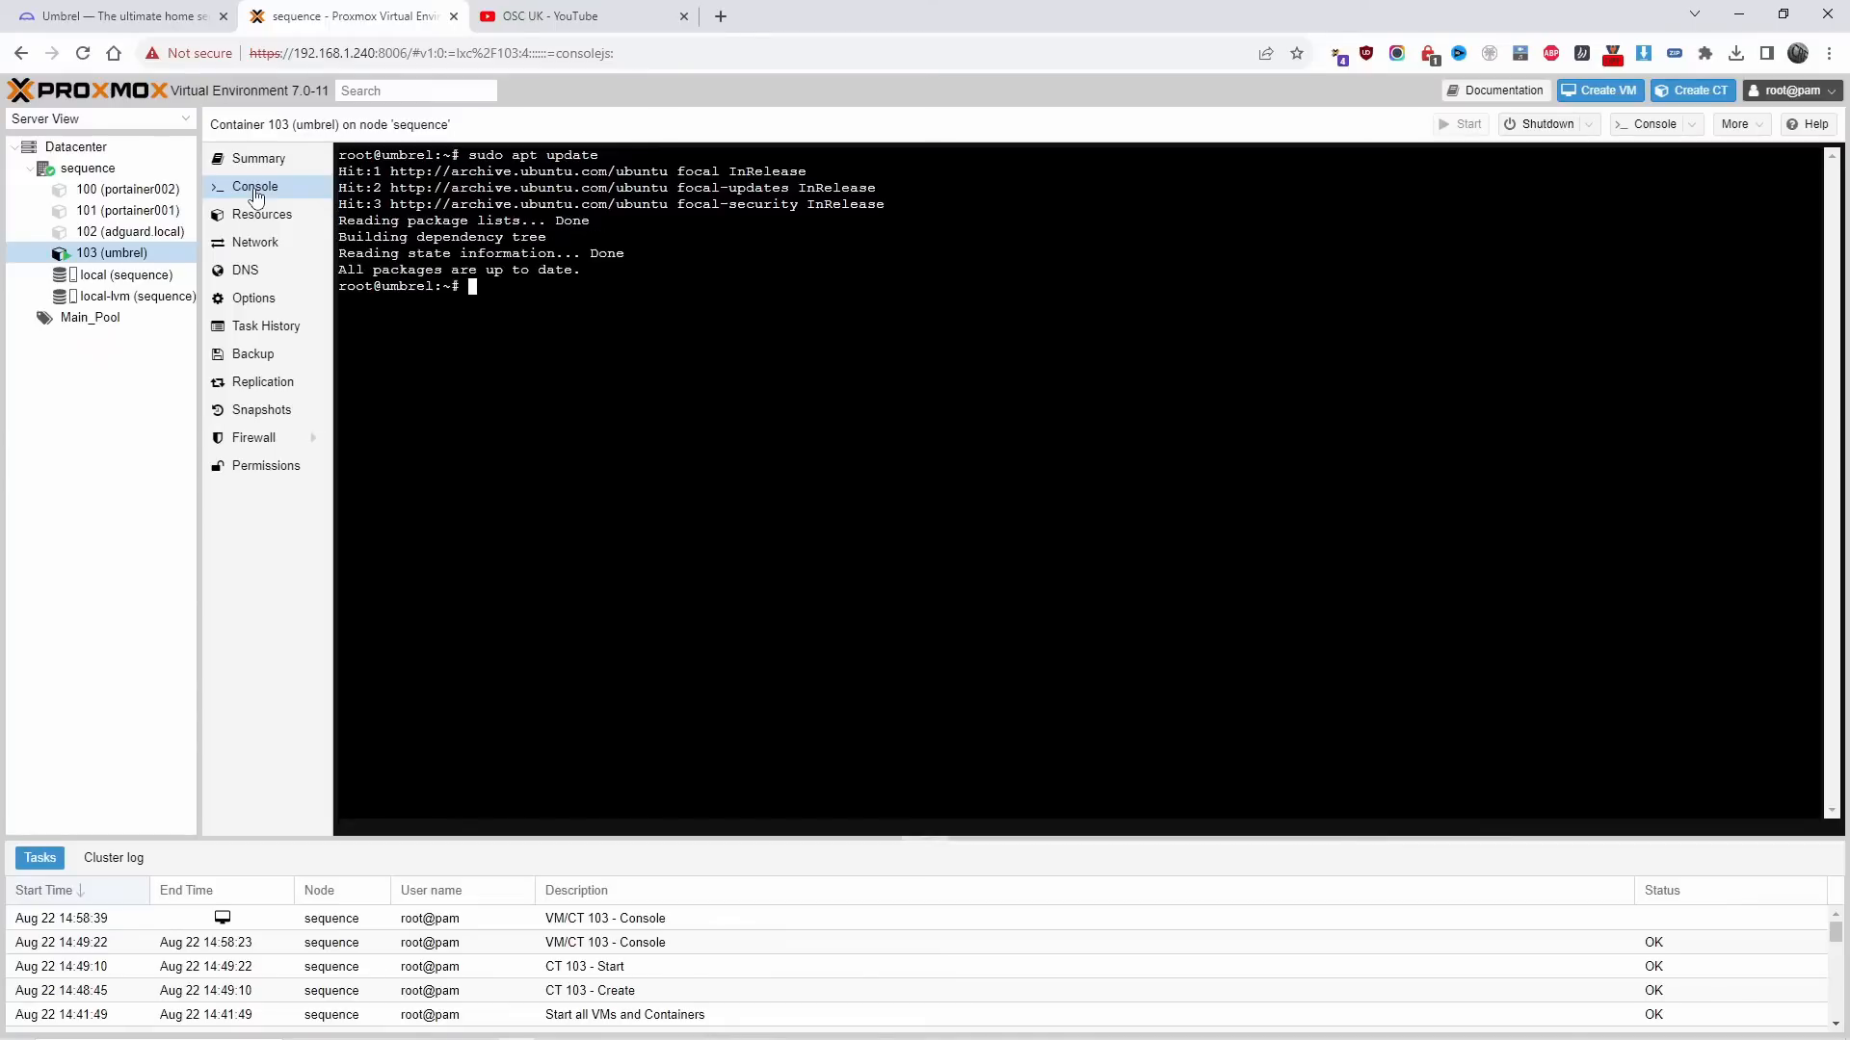
text(sudo apt upgrade)
key(Return)
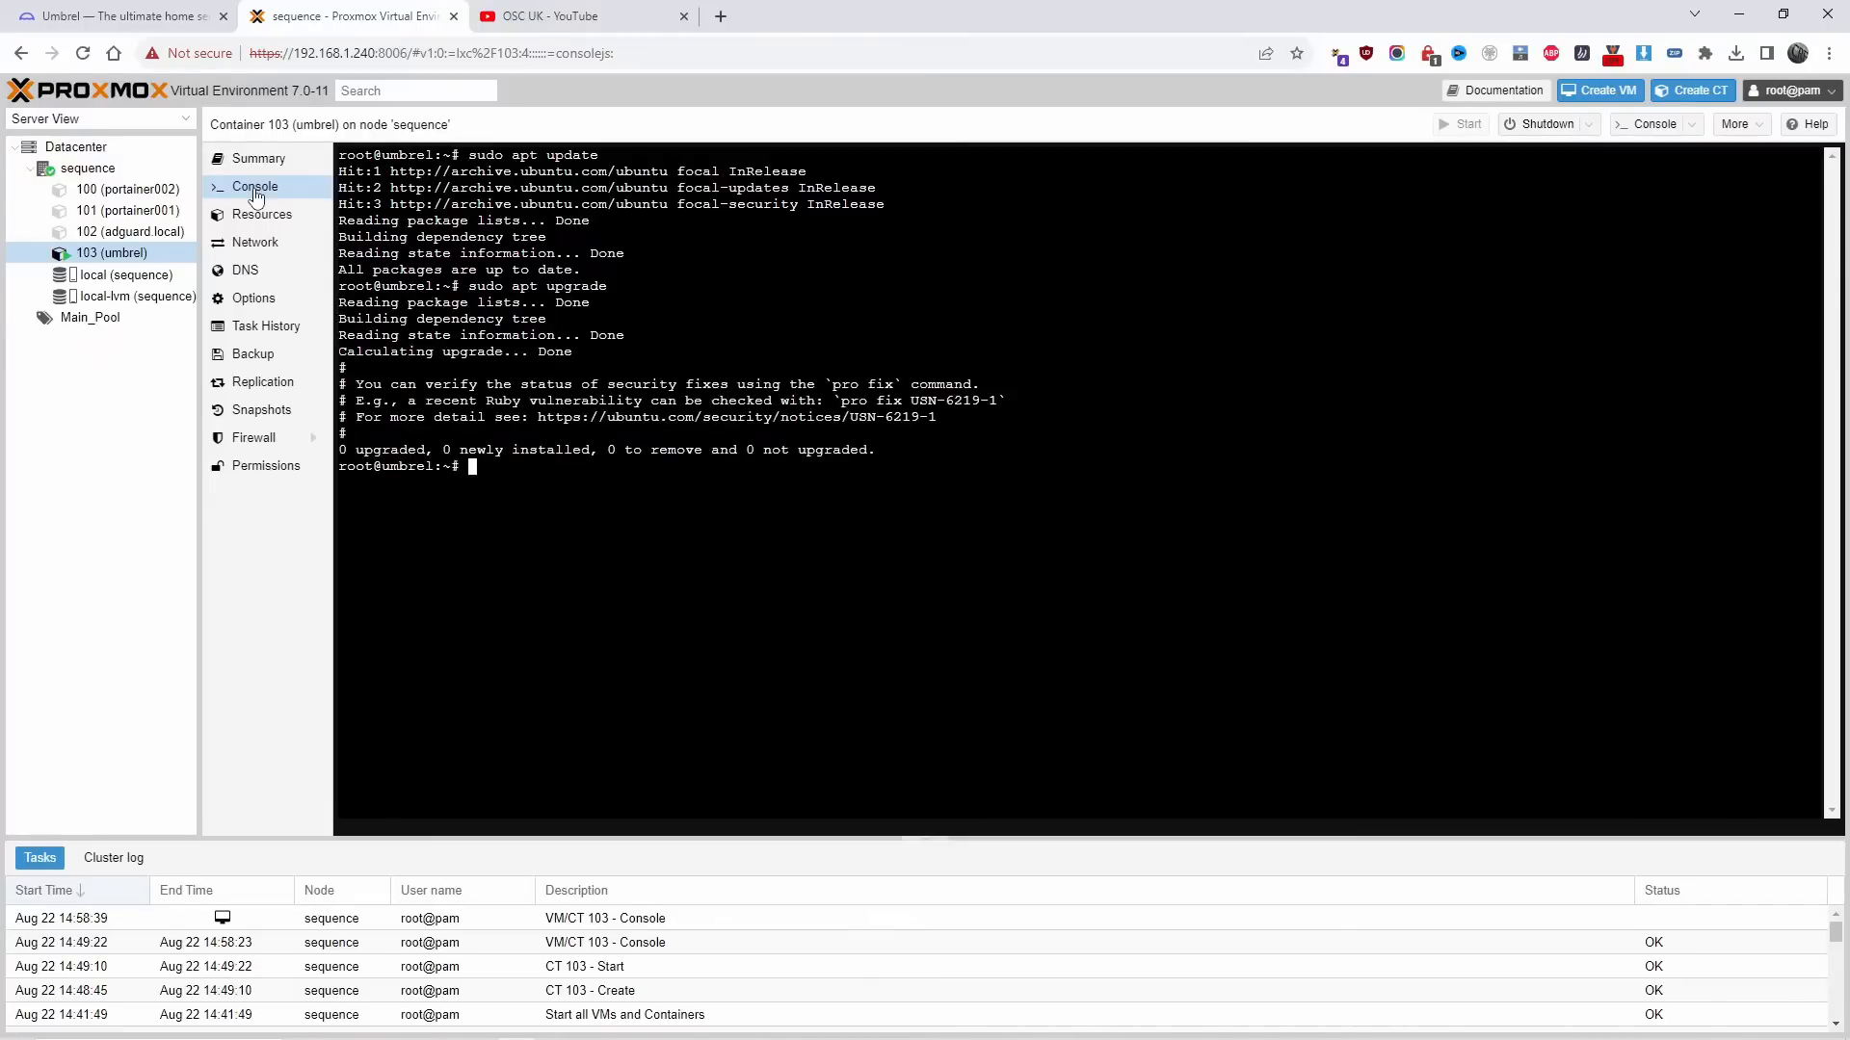
click(139, 12)
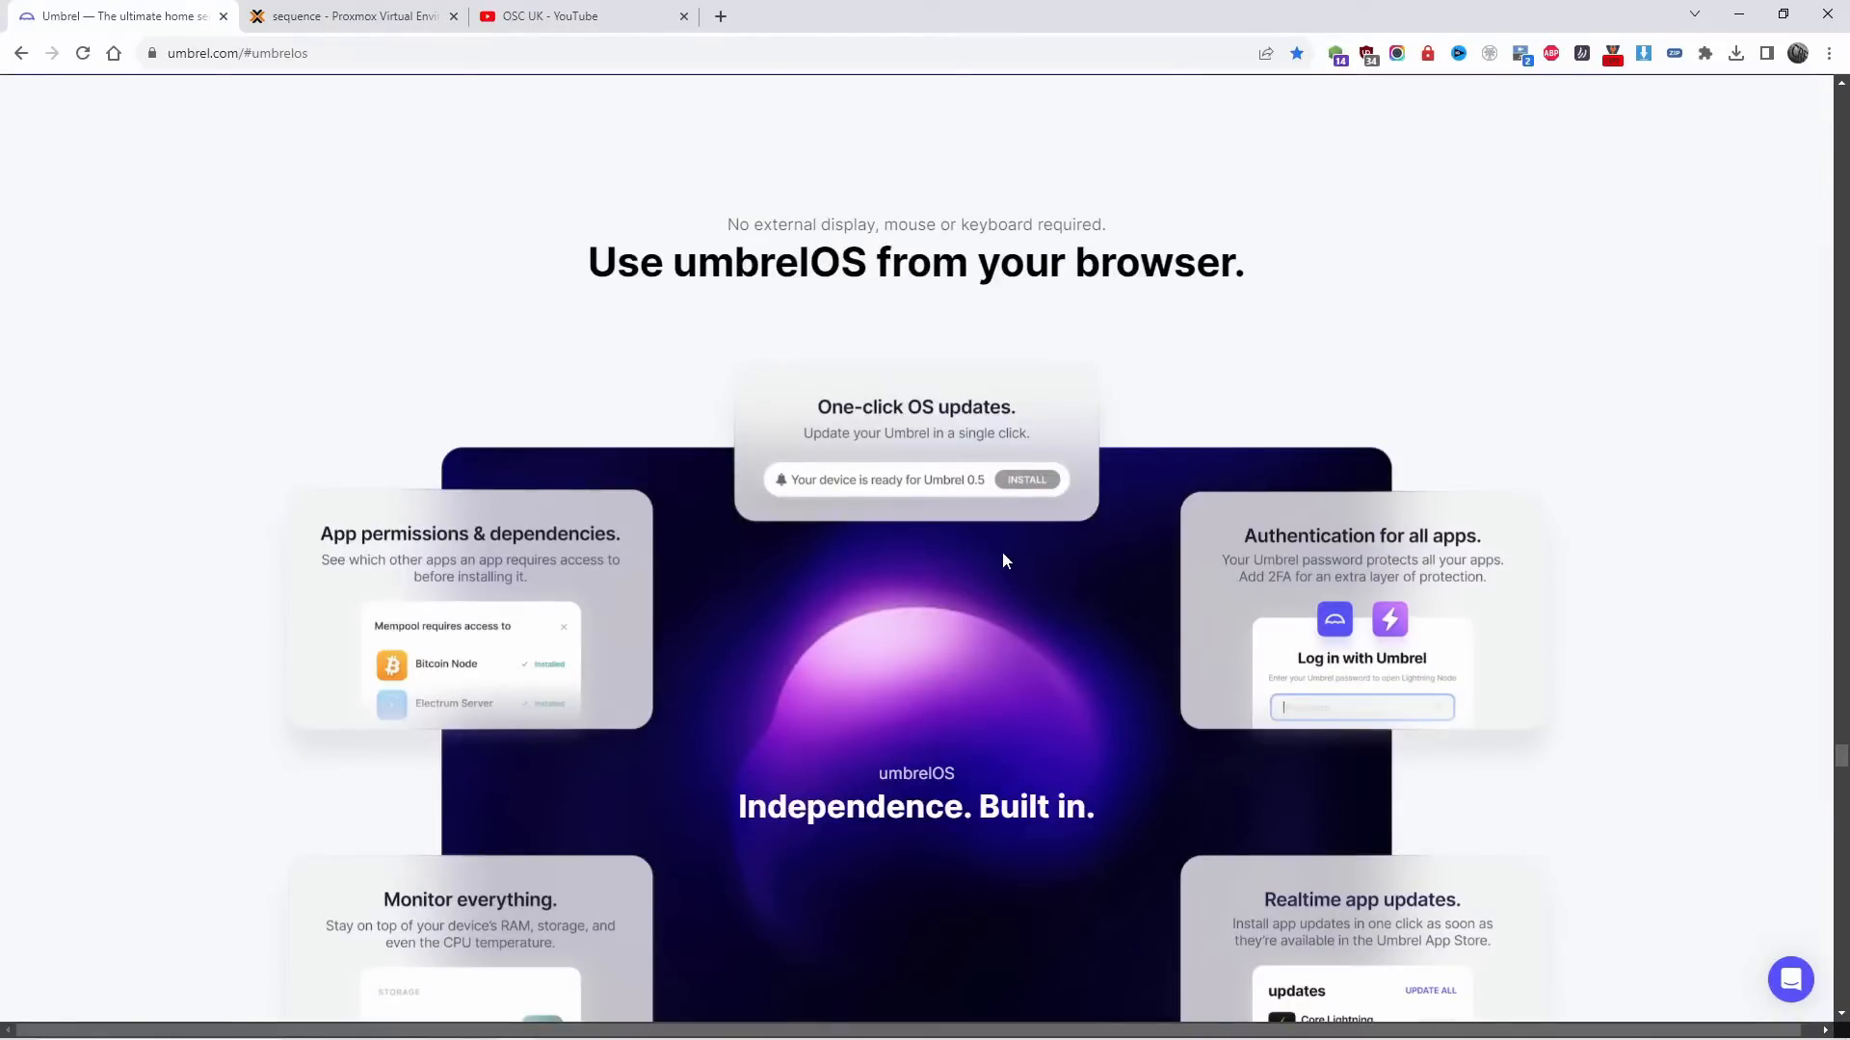
scroll(1002, 553, down, 10)
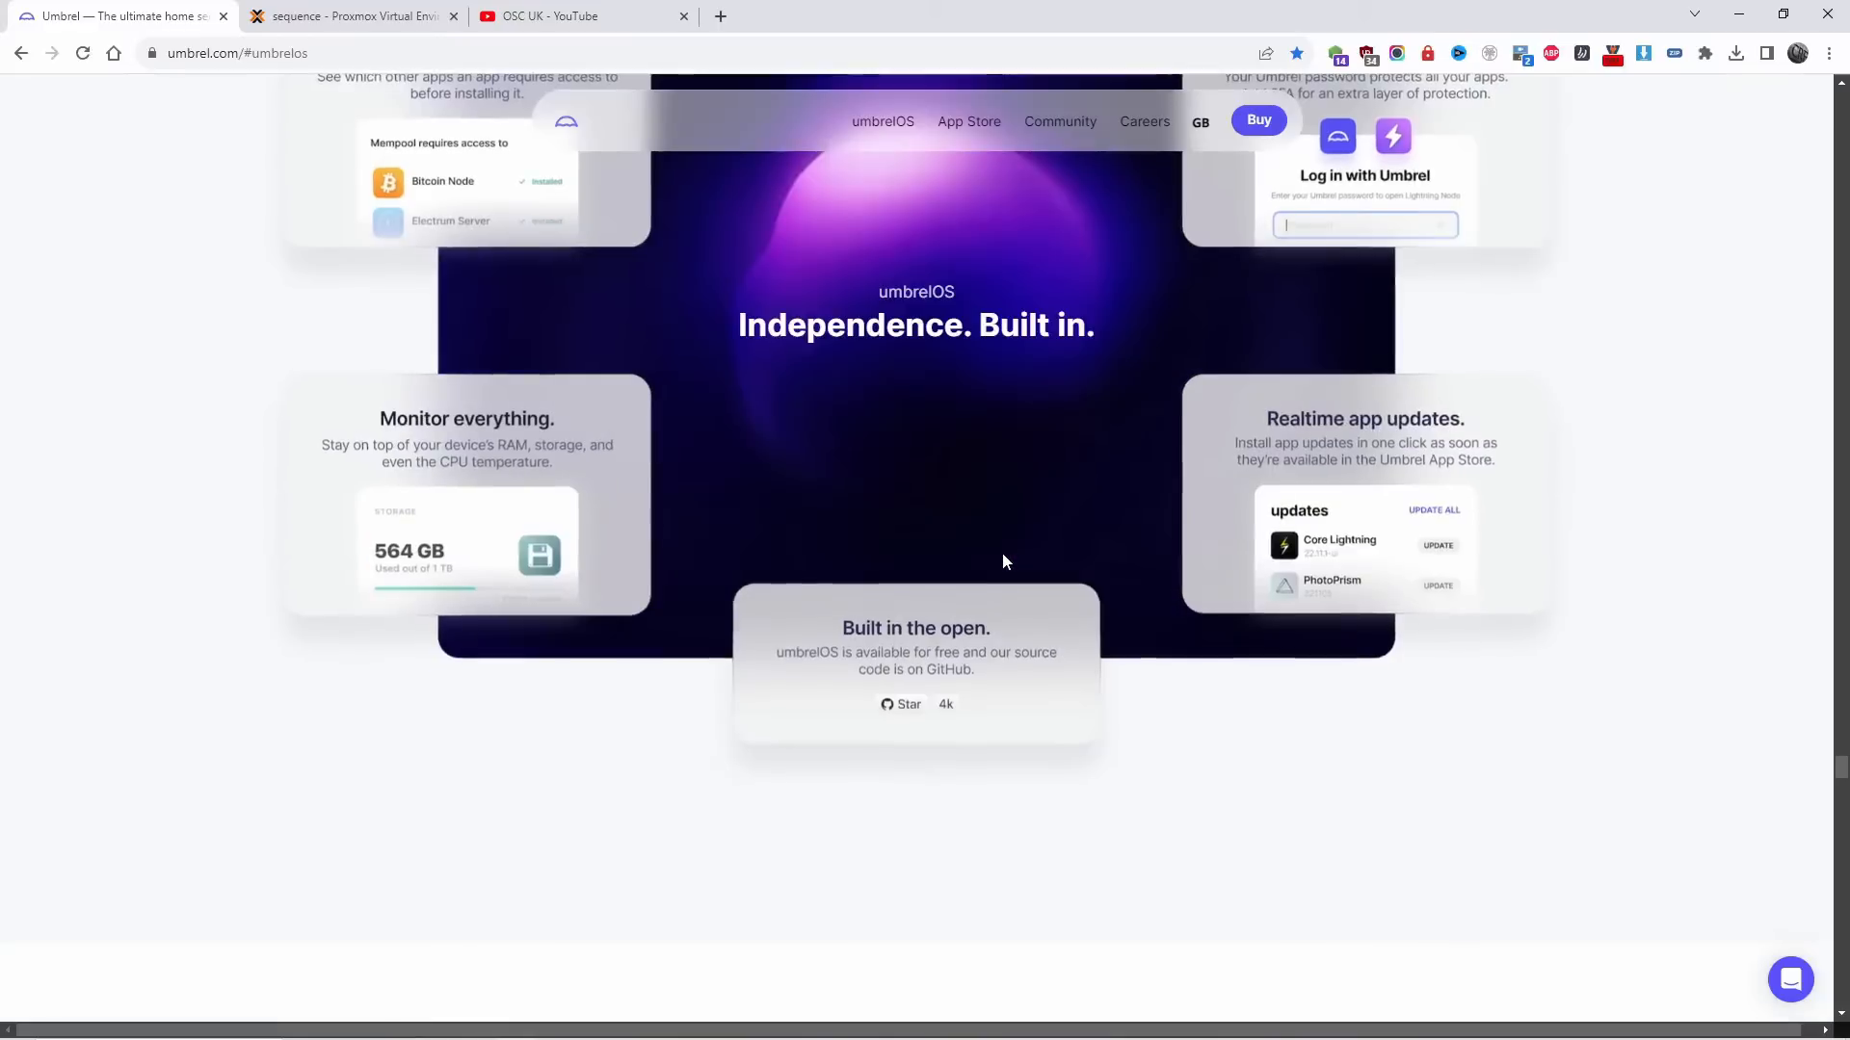
scroll(1002, 553, up, 3)
scroll(1002, 557, down, 11)
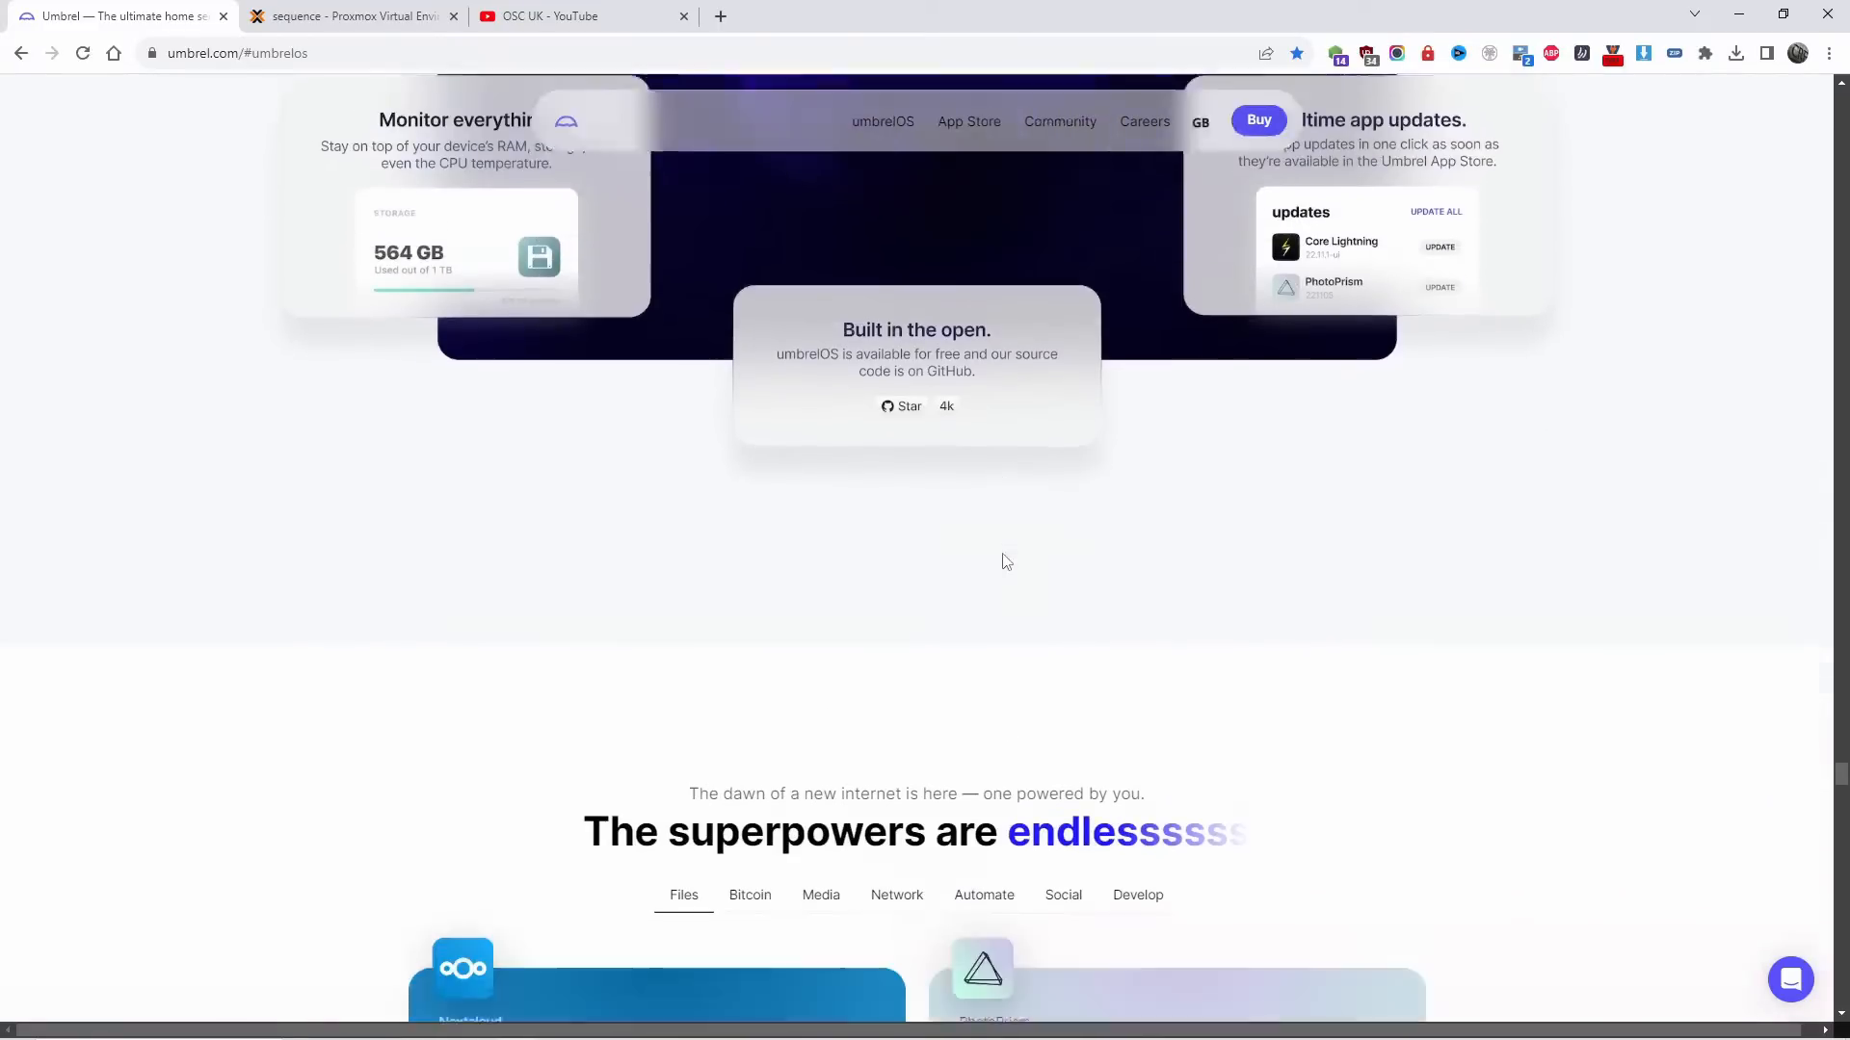
scroll(1002, 557, down, 15)
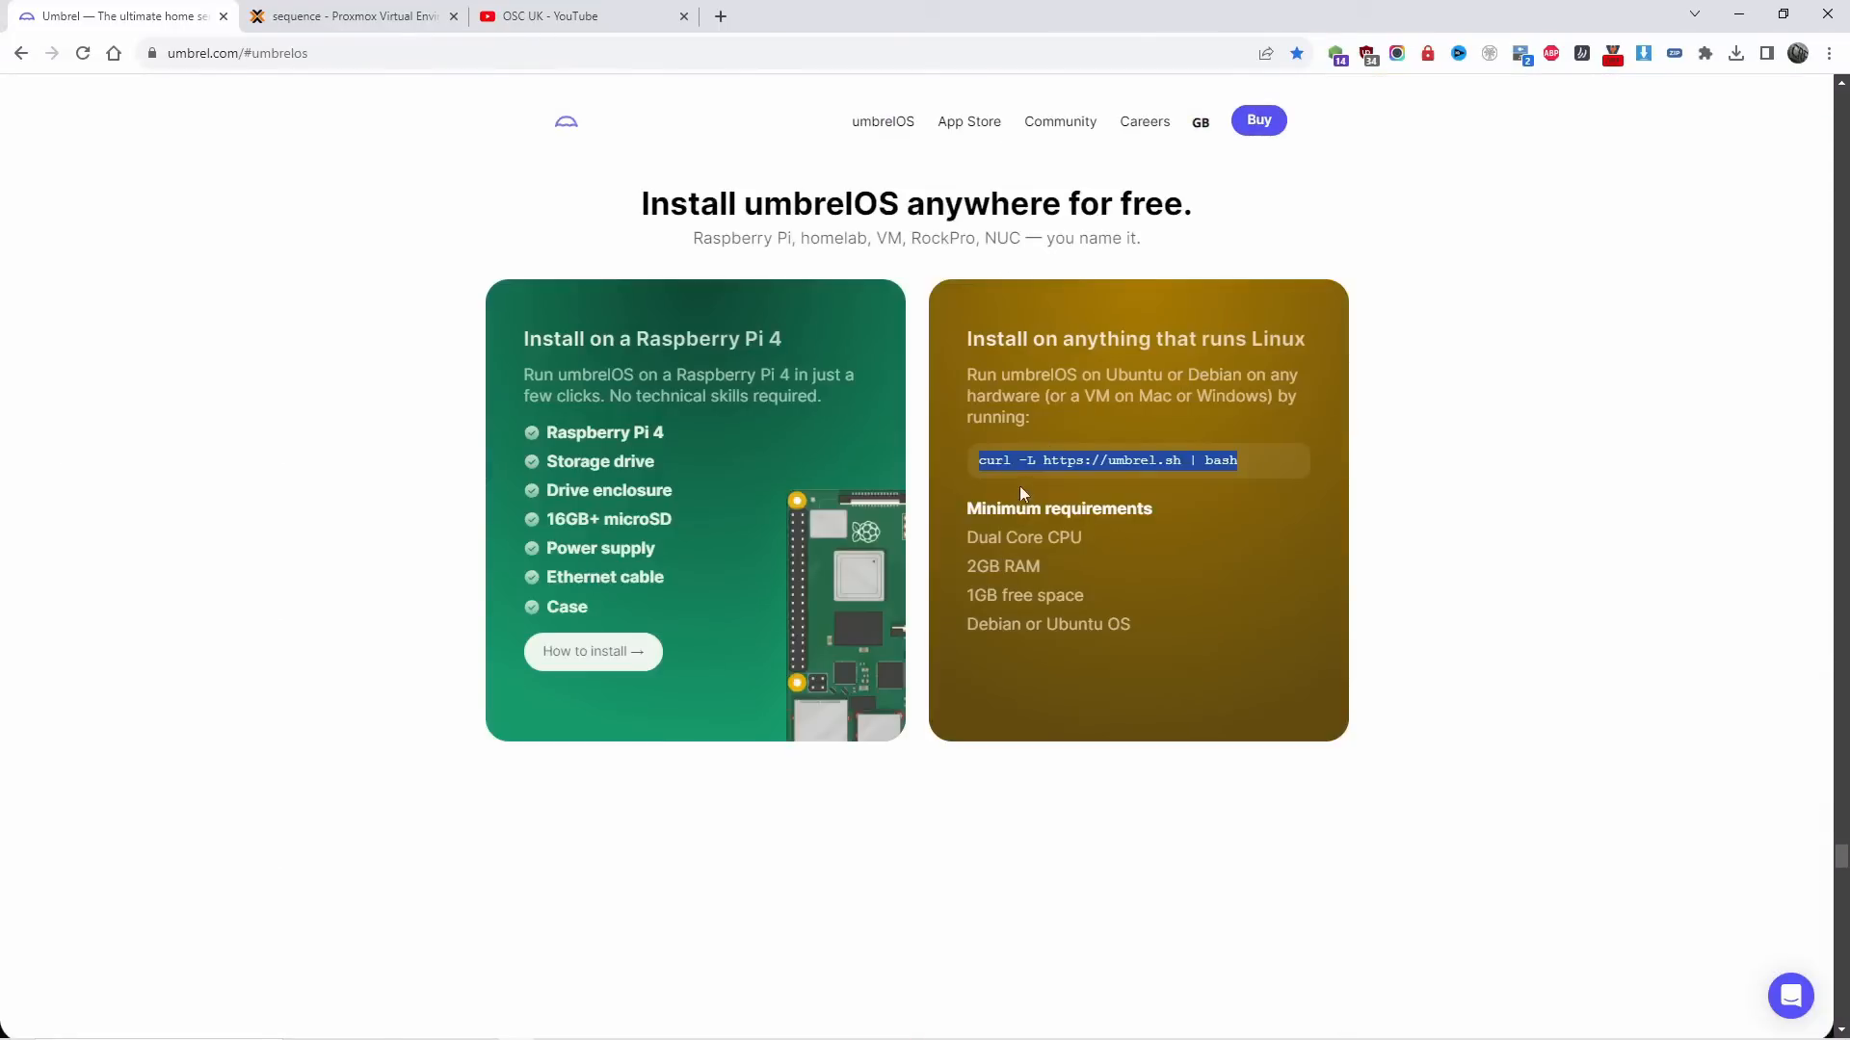
right_click(1049, 458)
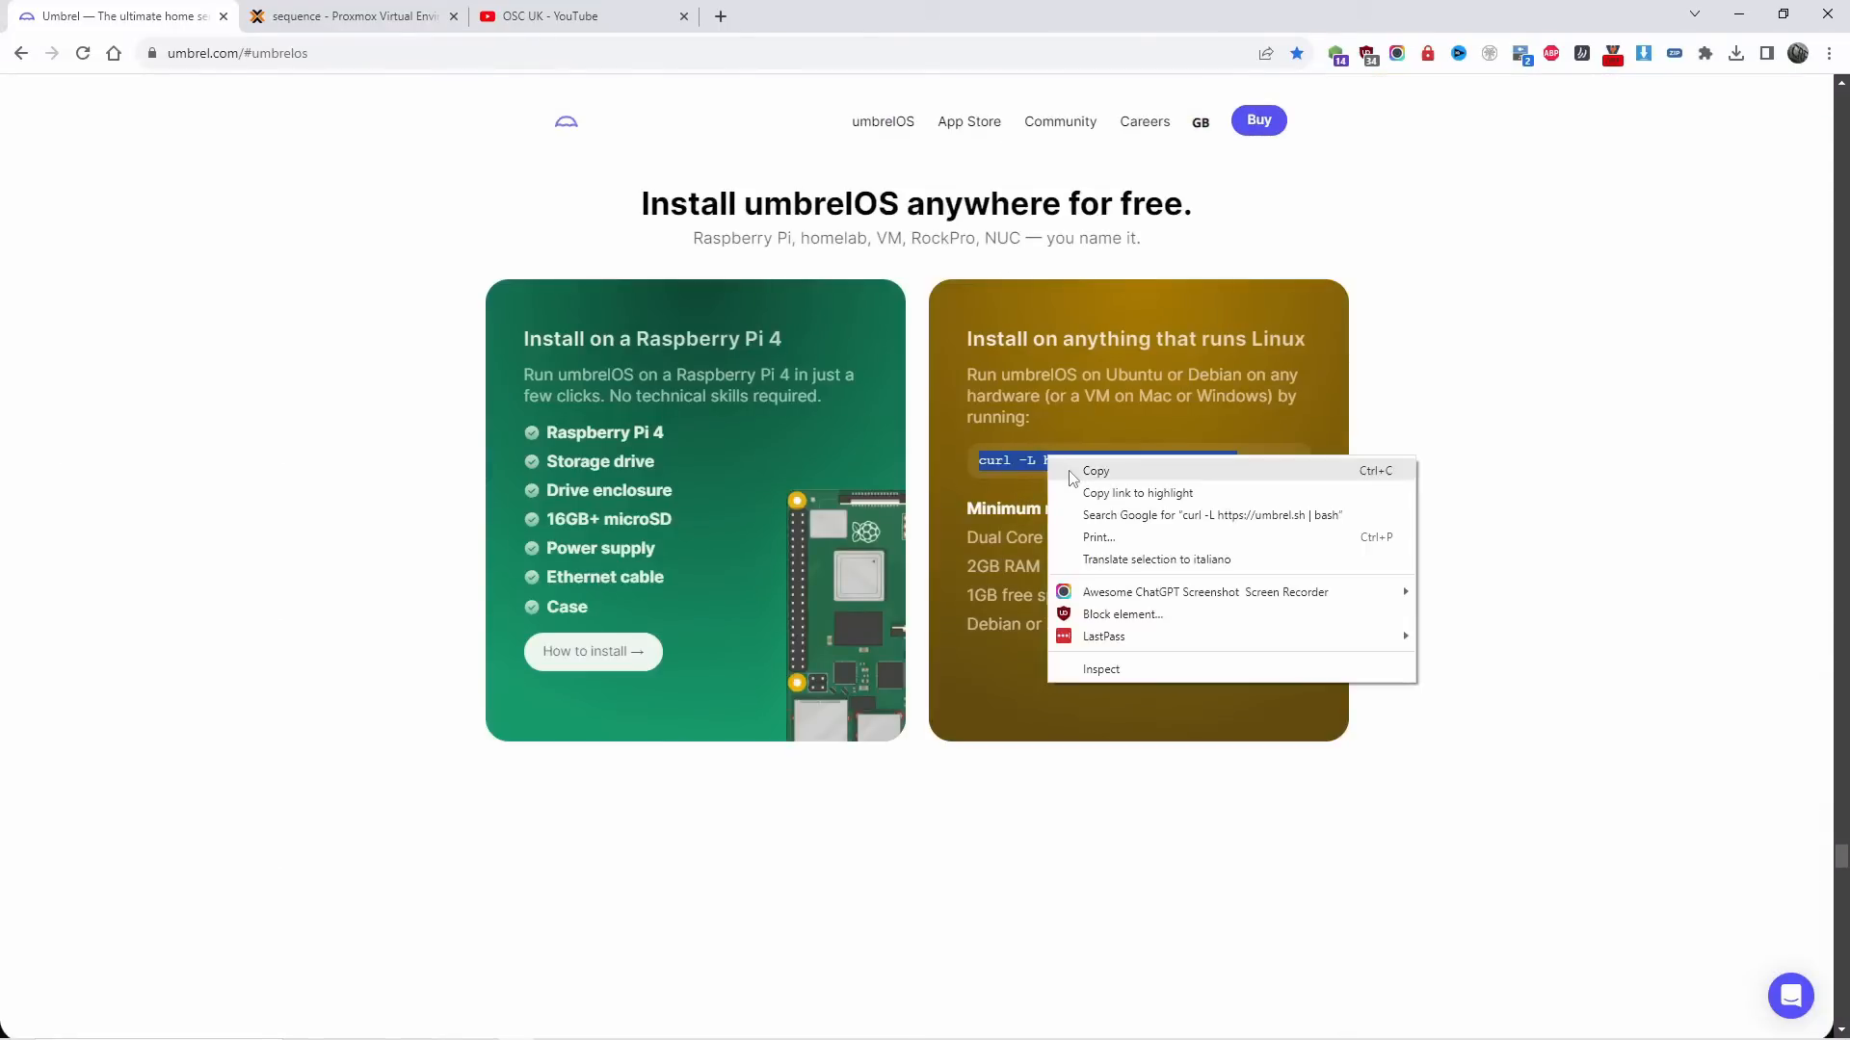
click(1070, 474)
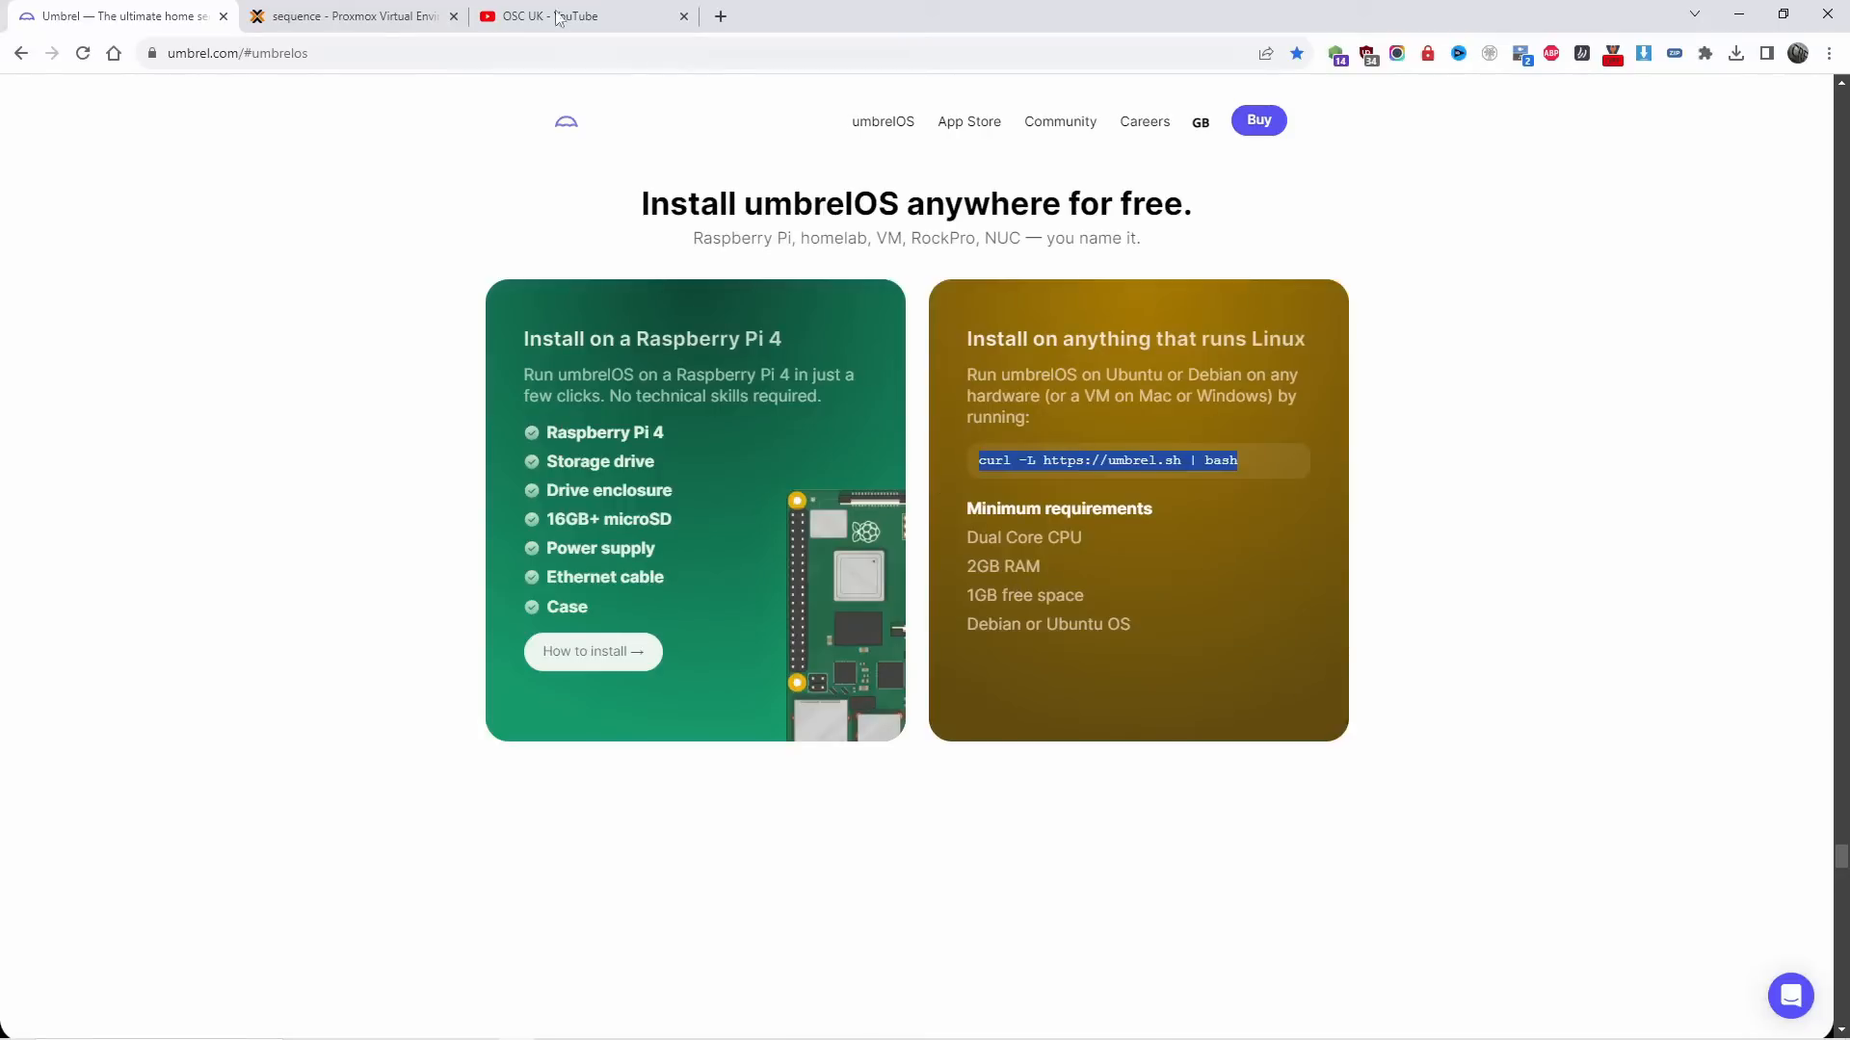
click(418, 8)
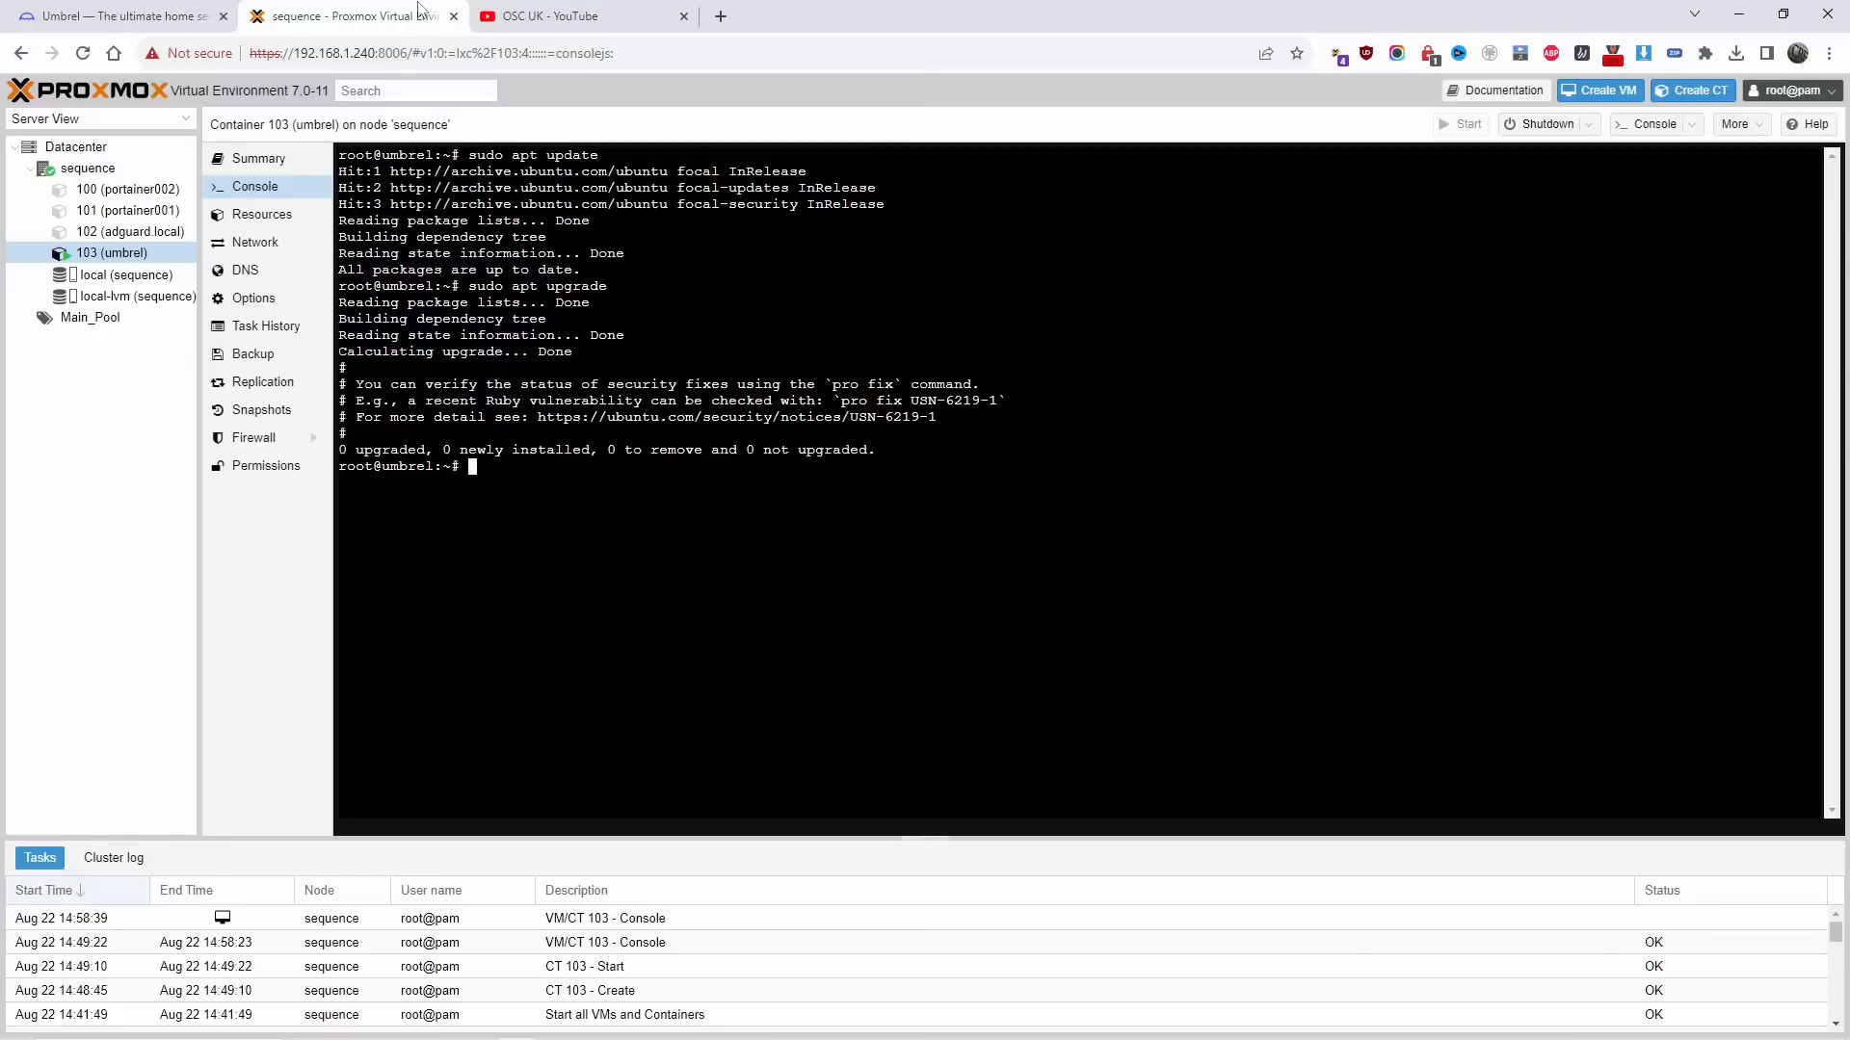
text(sudo)
right_click(597, 471)
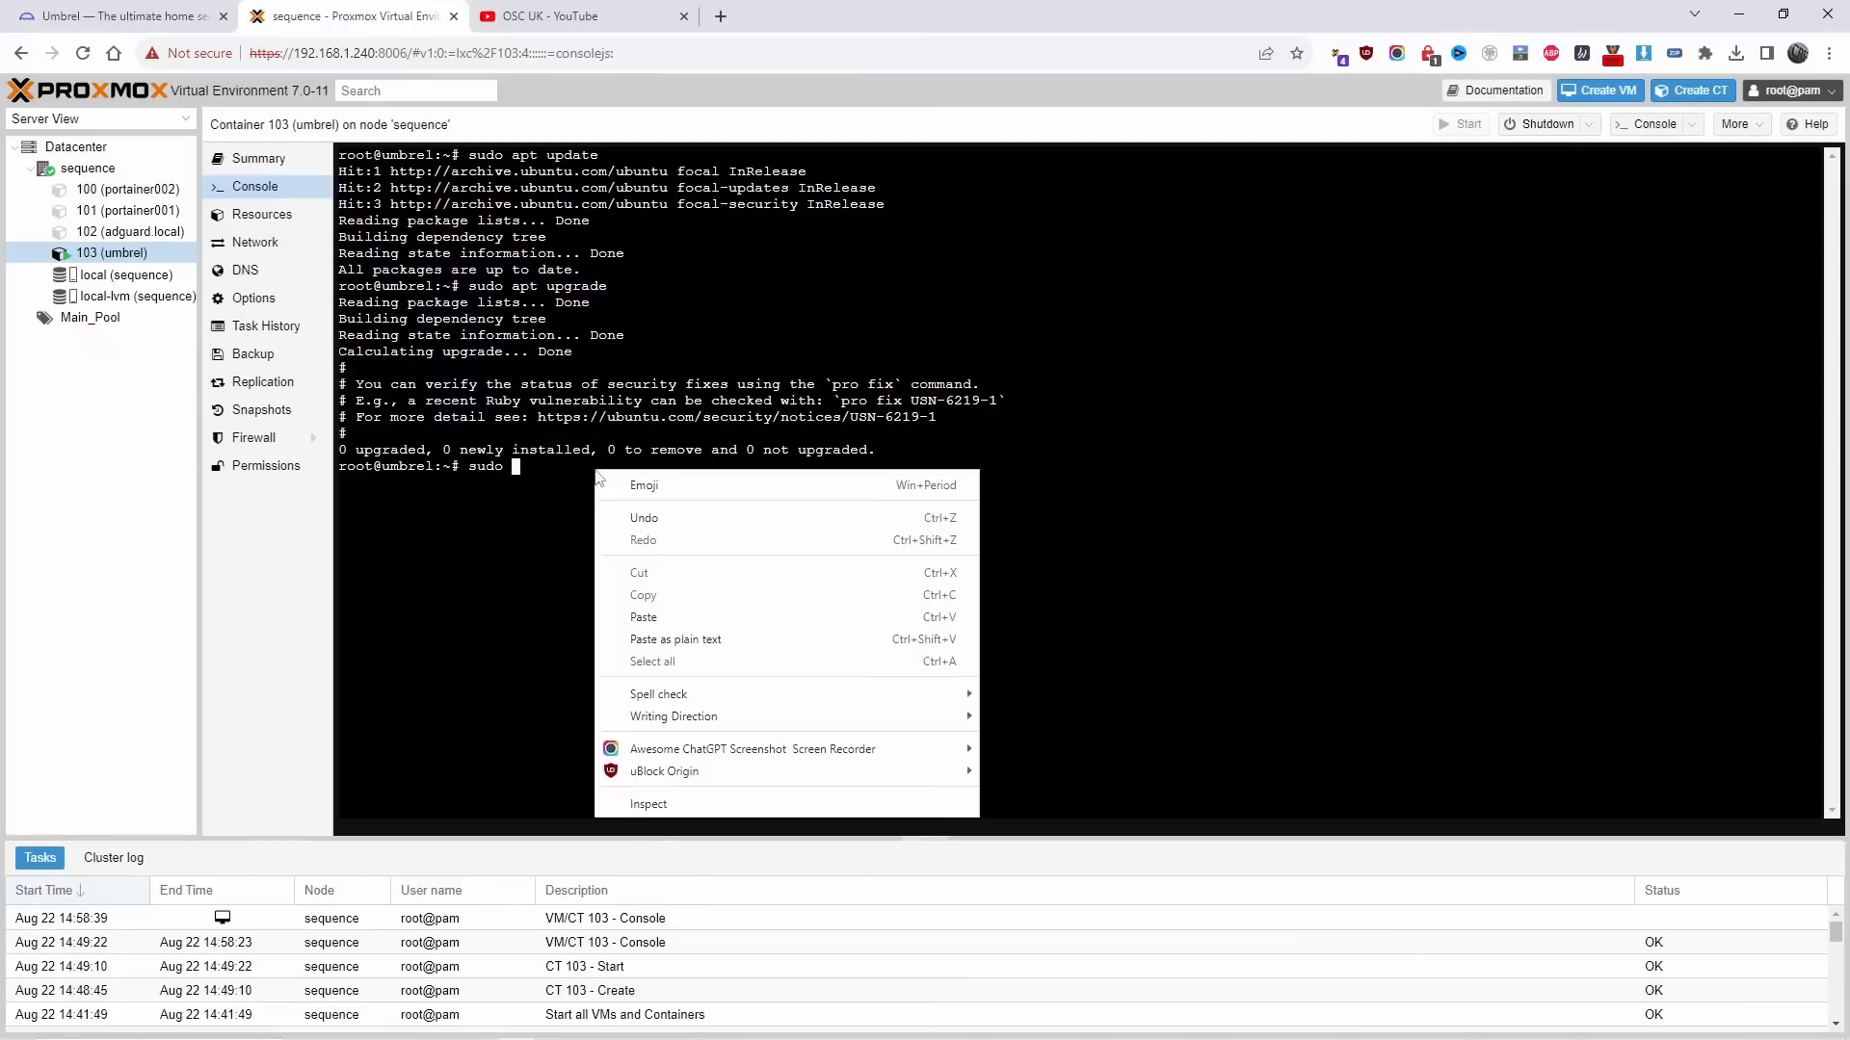
click(733, 643)
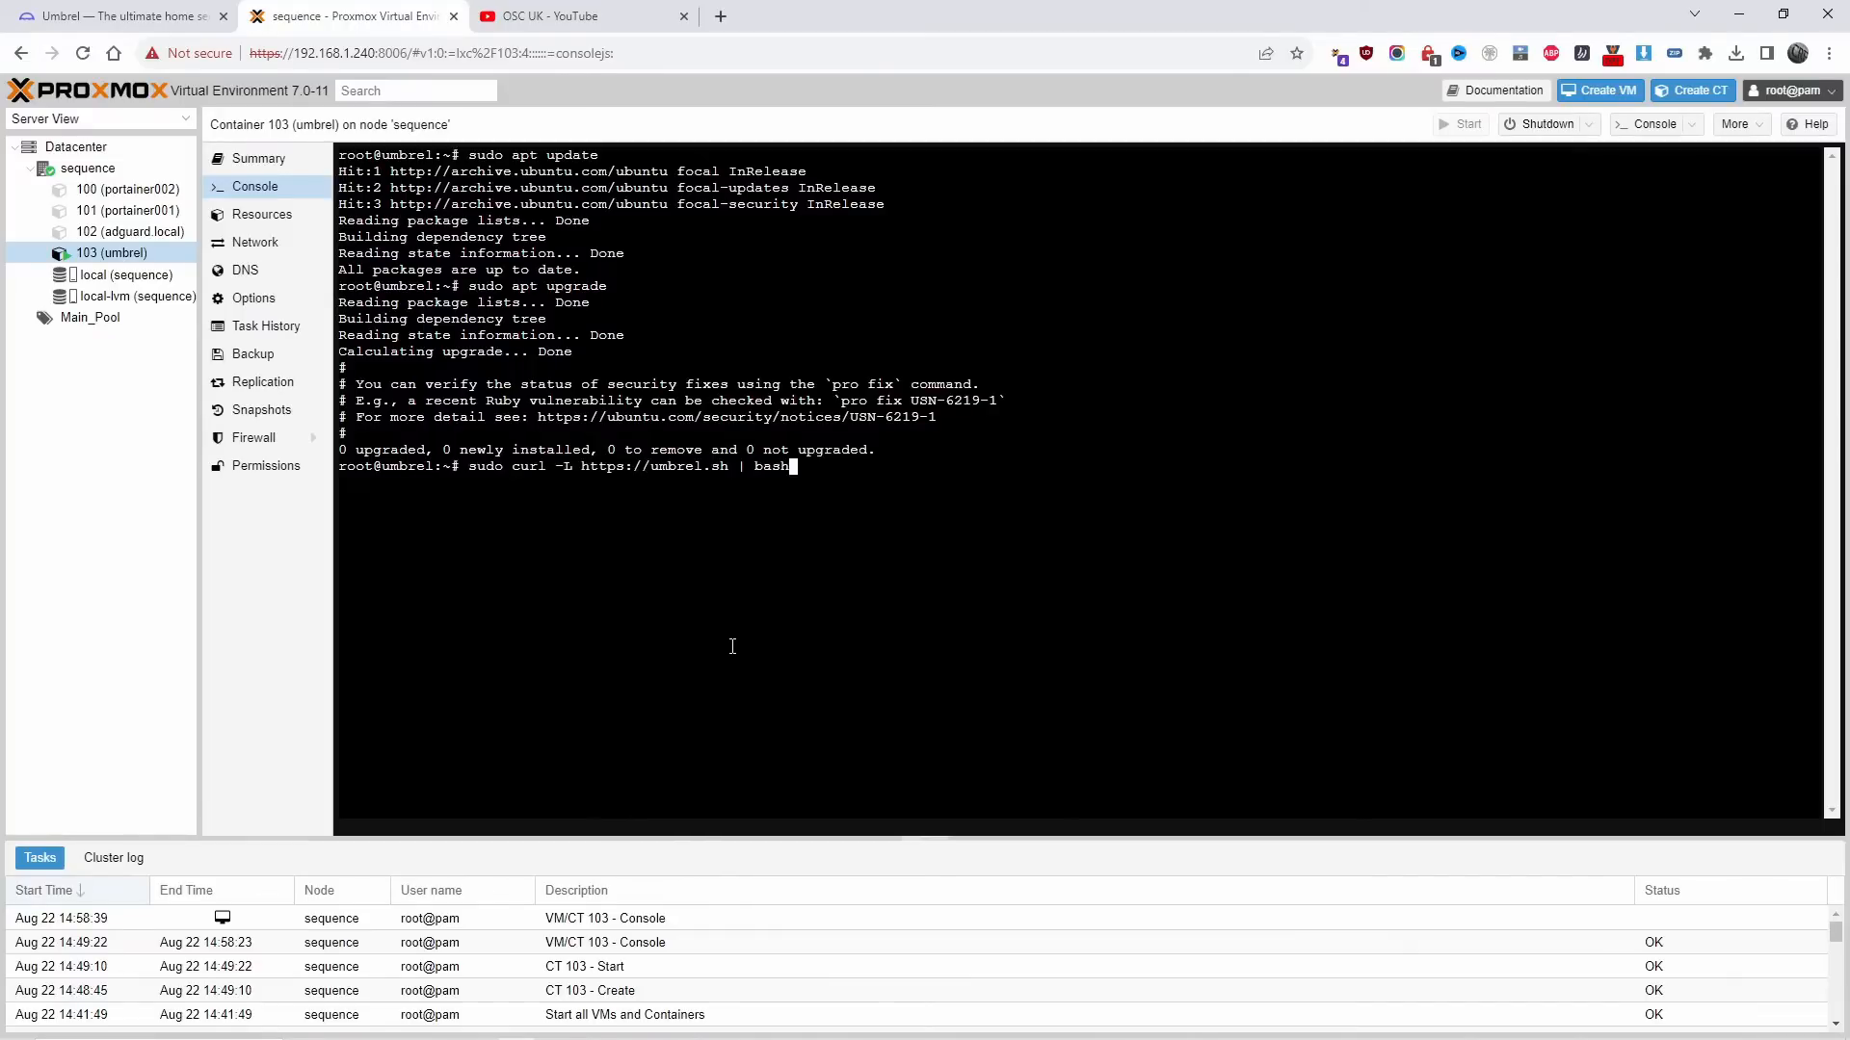
key(Return)
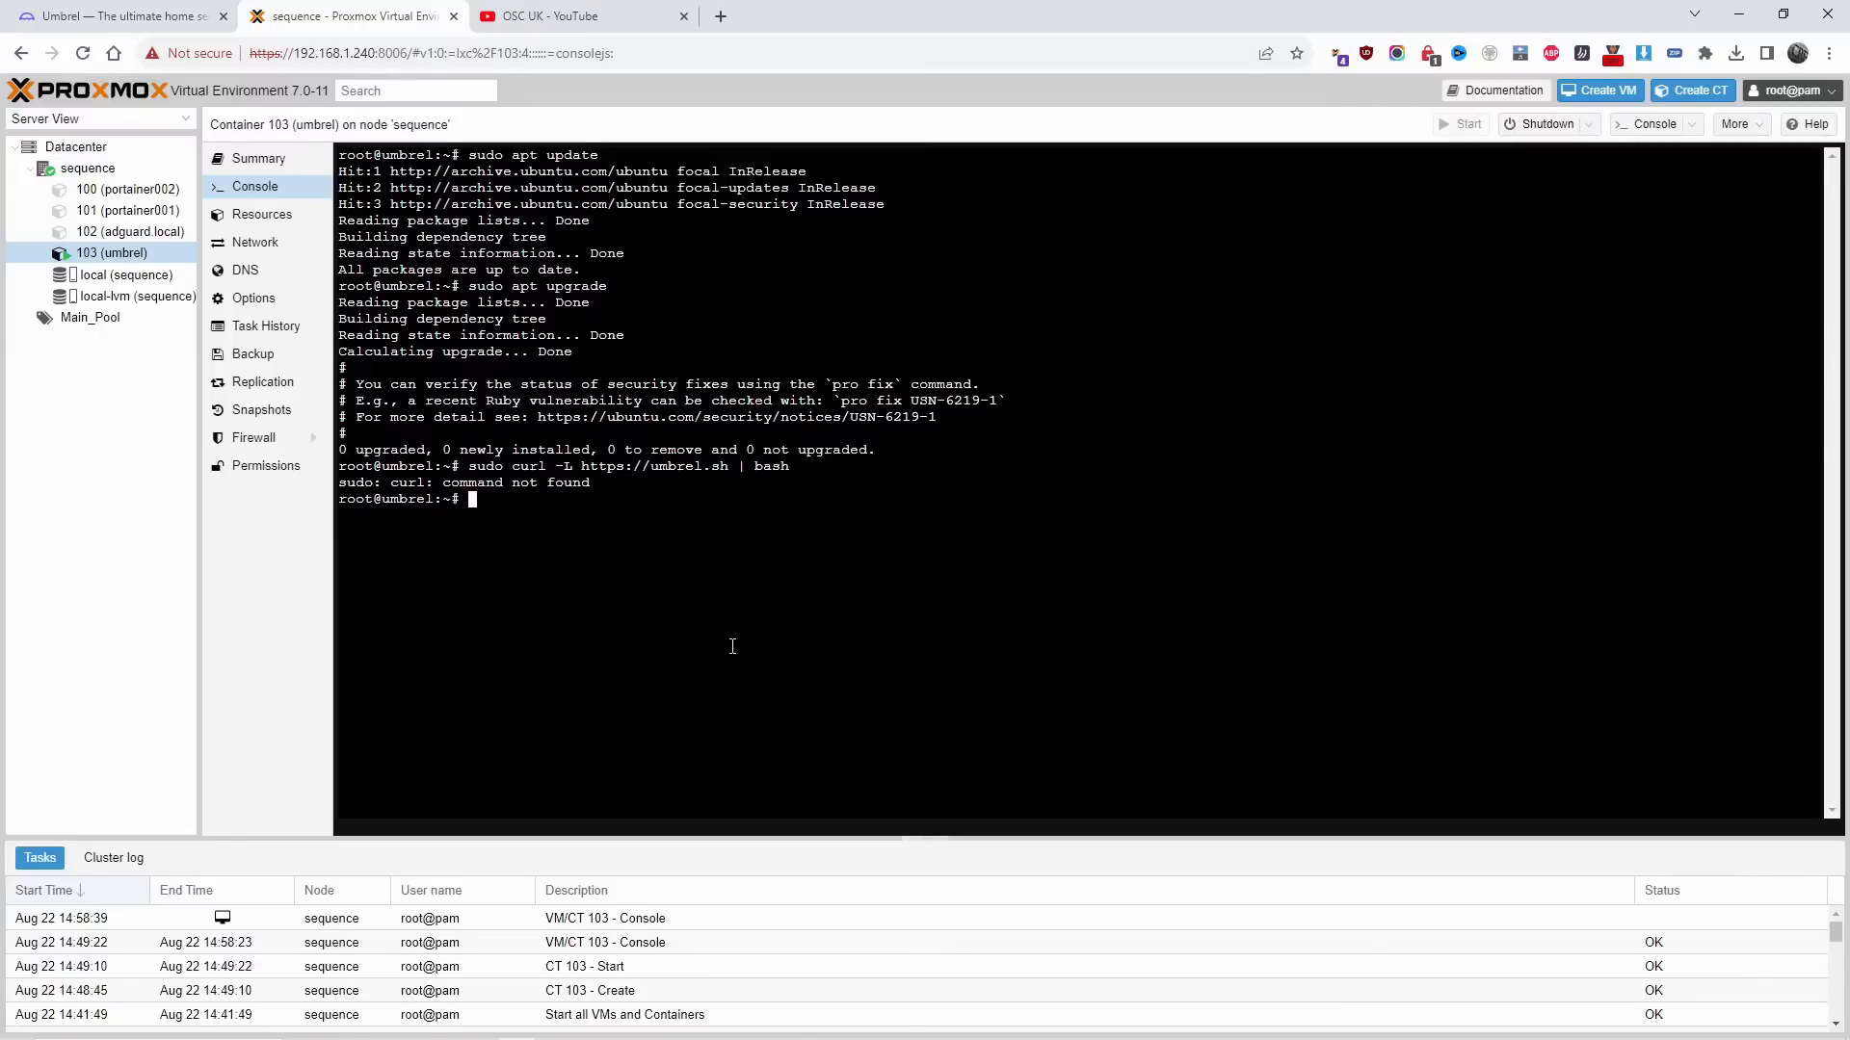
text(sudo apt install curl)
key(Return)
text(y)
key(Return)
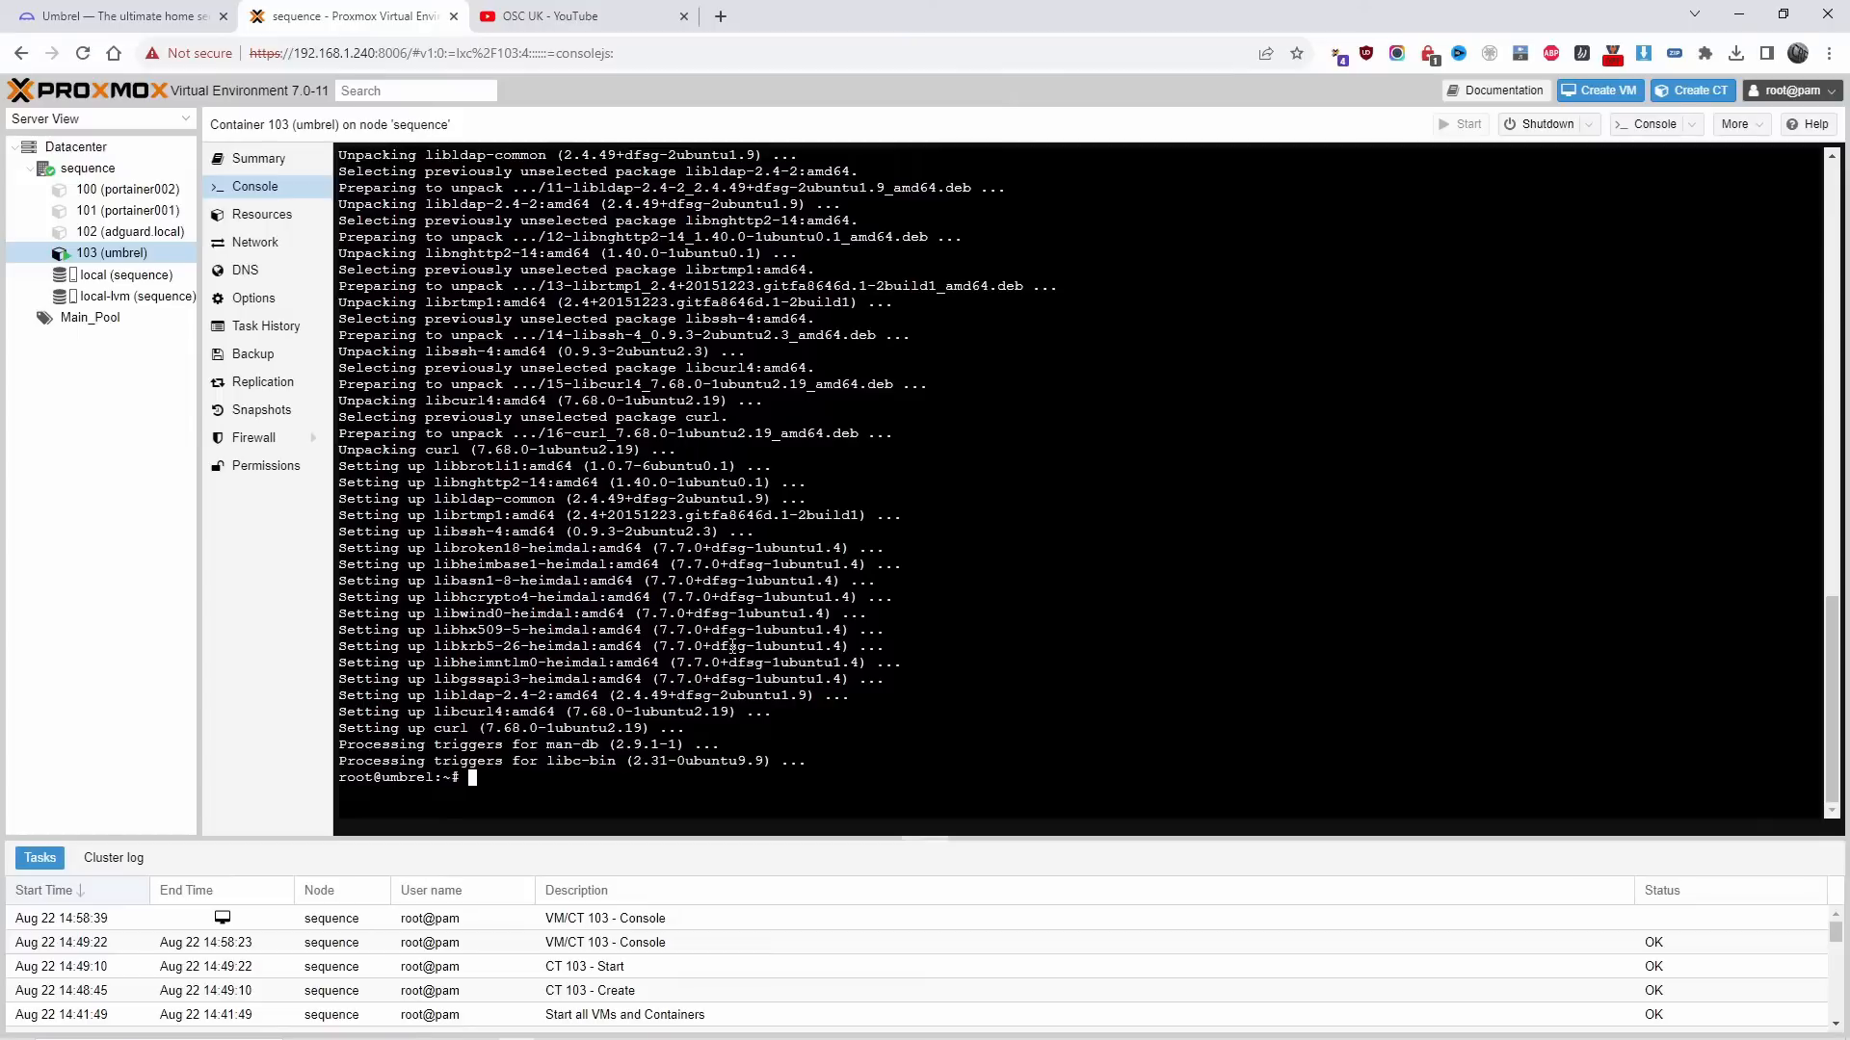
key(ctrl+v)
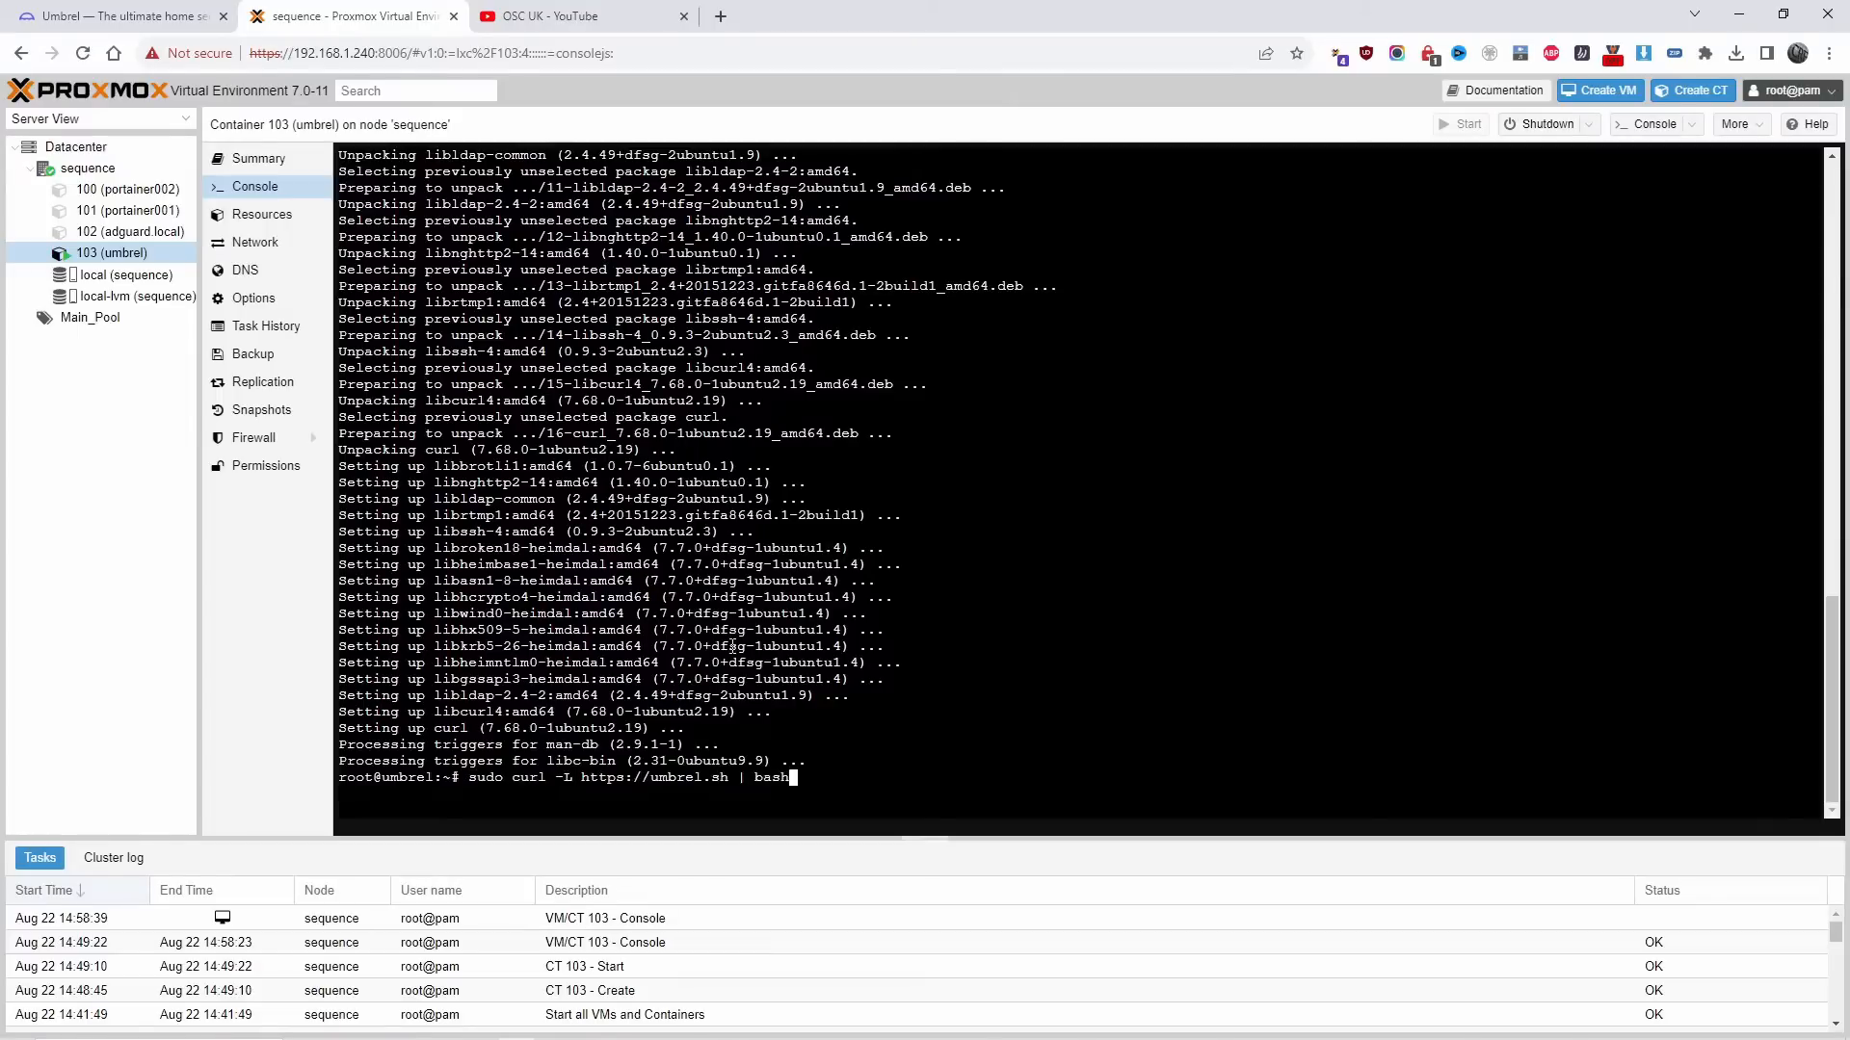
key(Return)
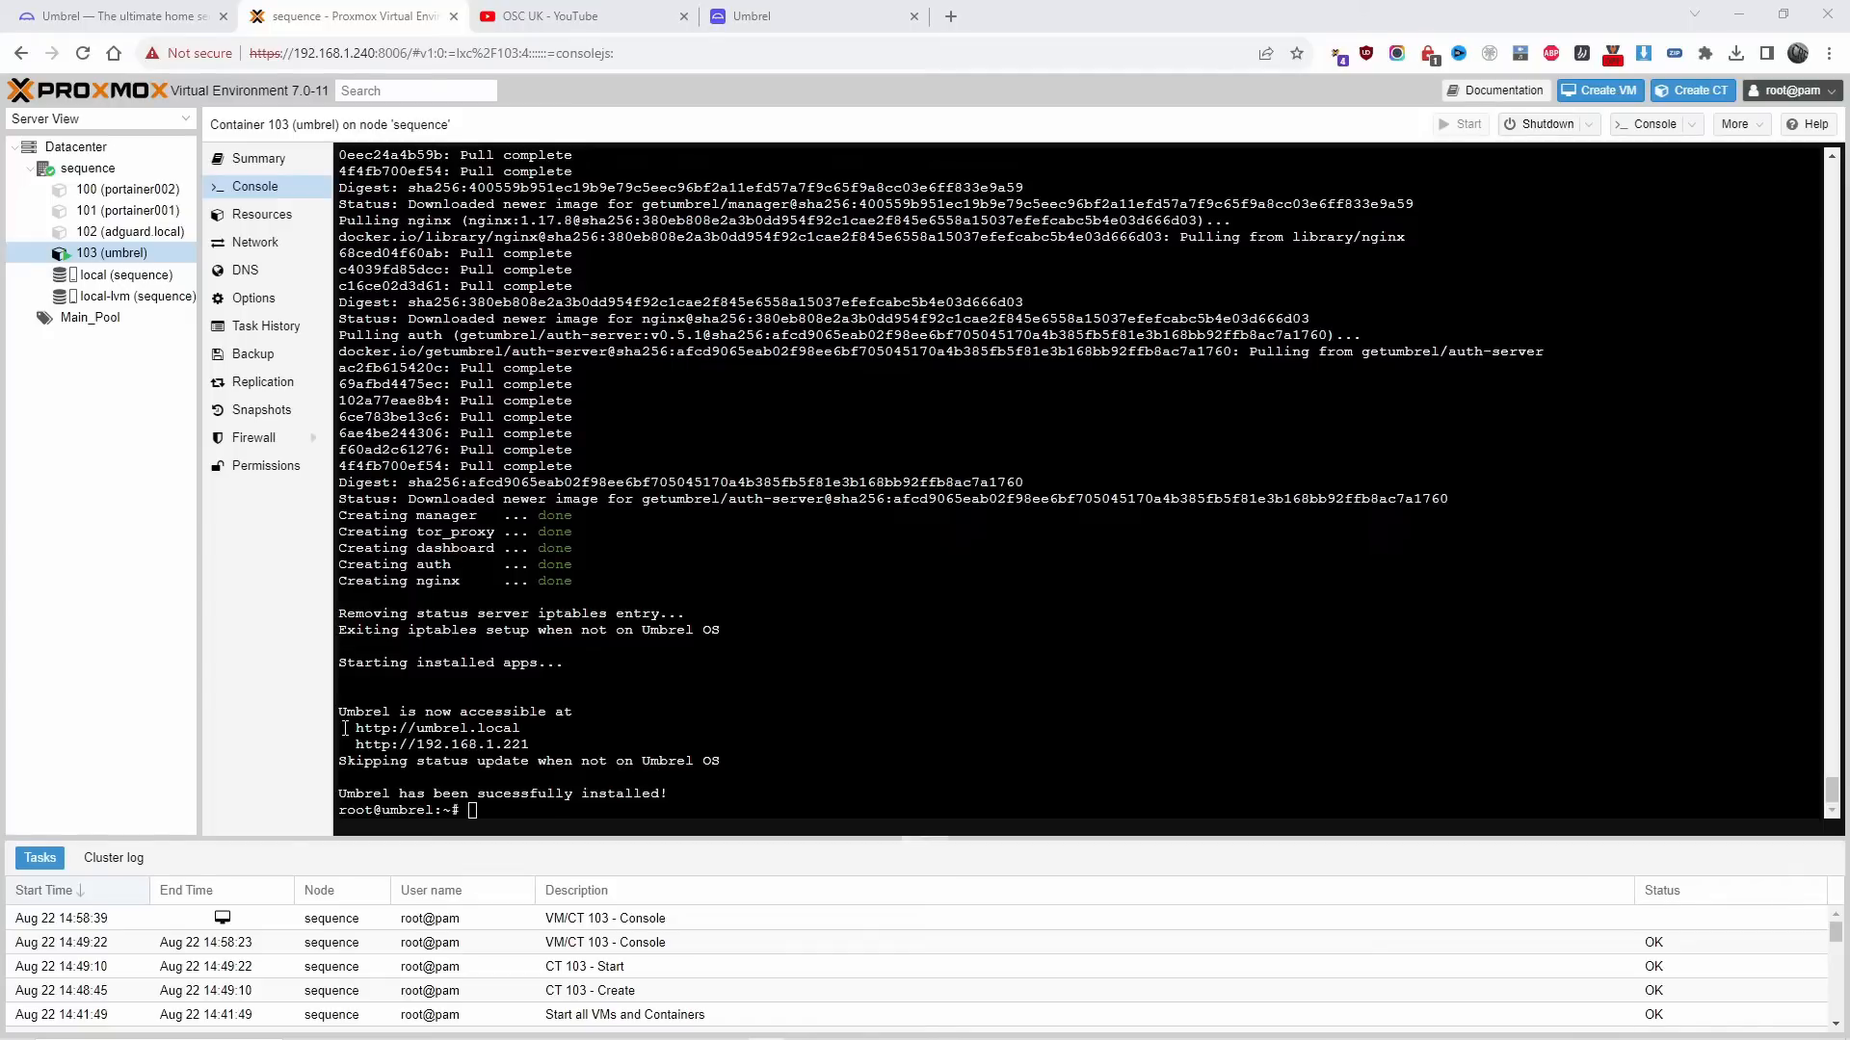
Start the Umbrel setup at 192.168.1.221, create the account with a name and confirmed password, and continue to the dashboard, dismissing the LastPass offer.
click(738, 14)
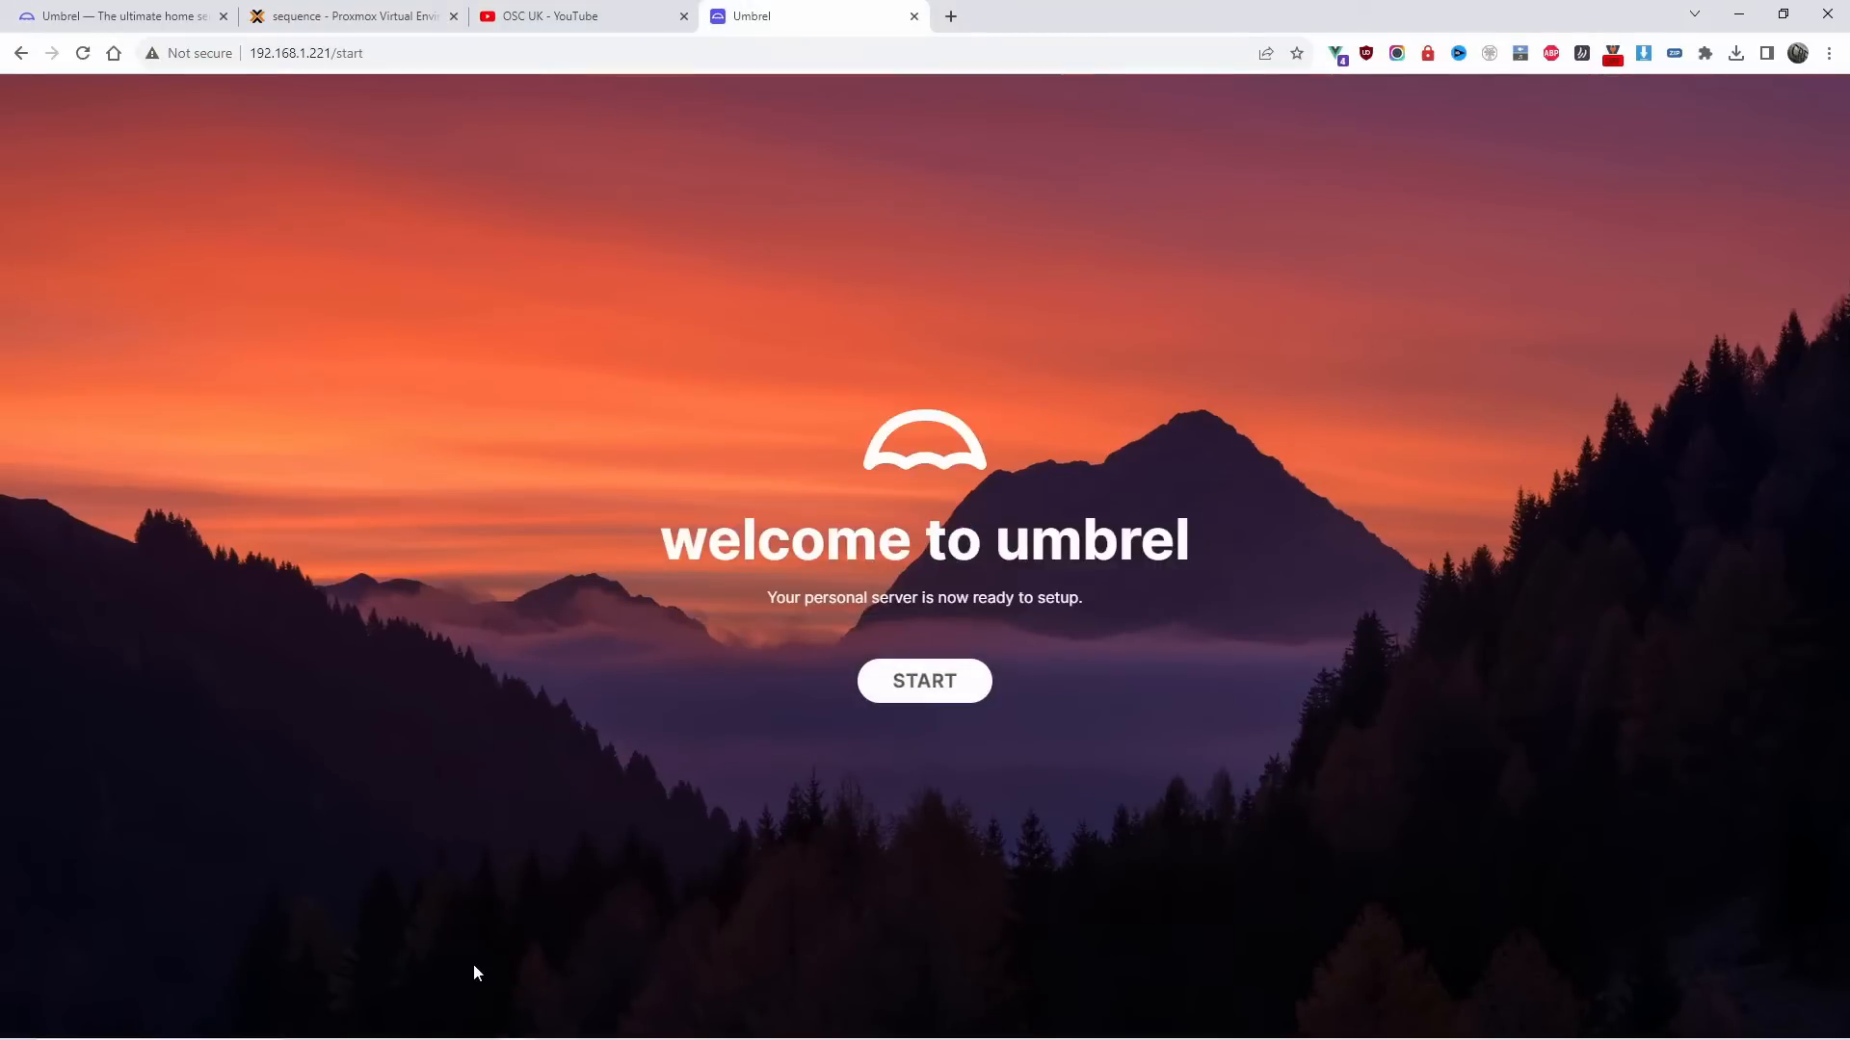
click(911, 686)
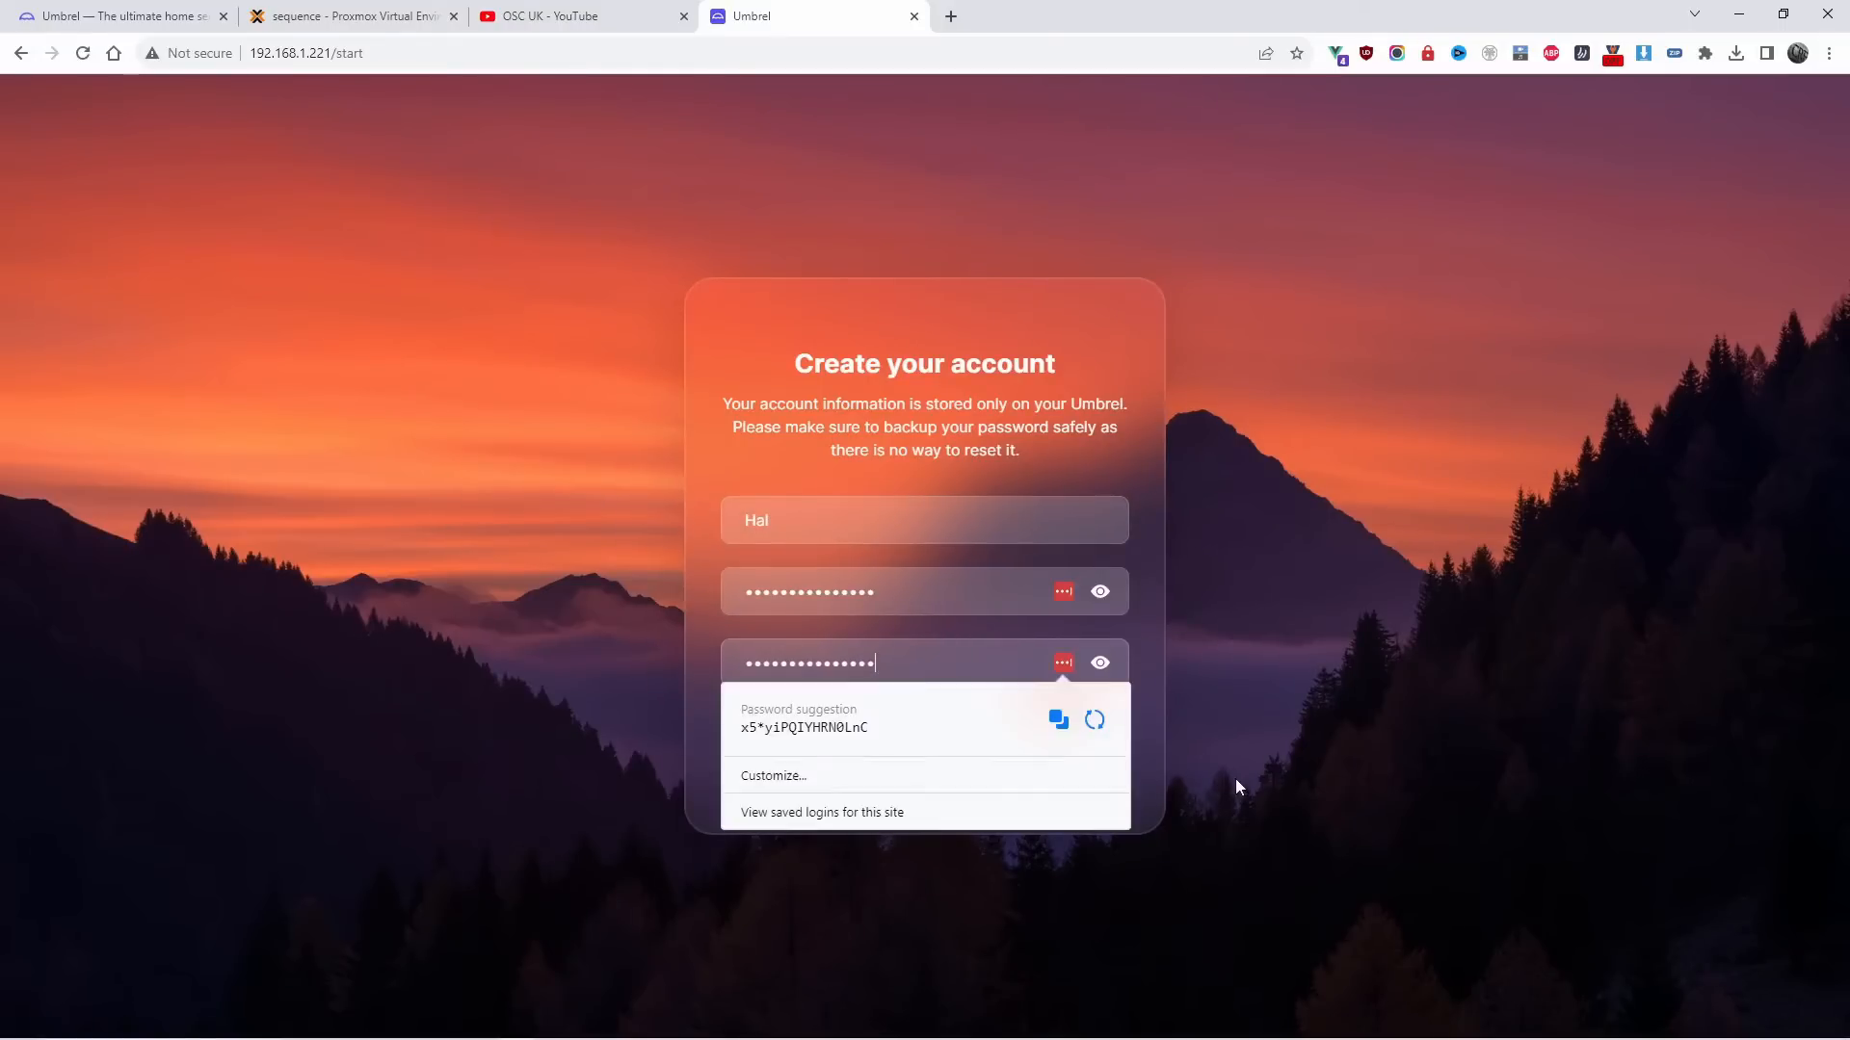
click(1235, 779)
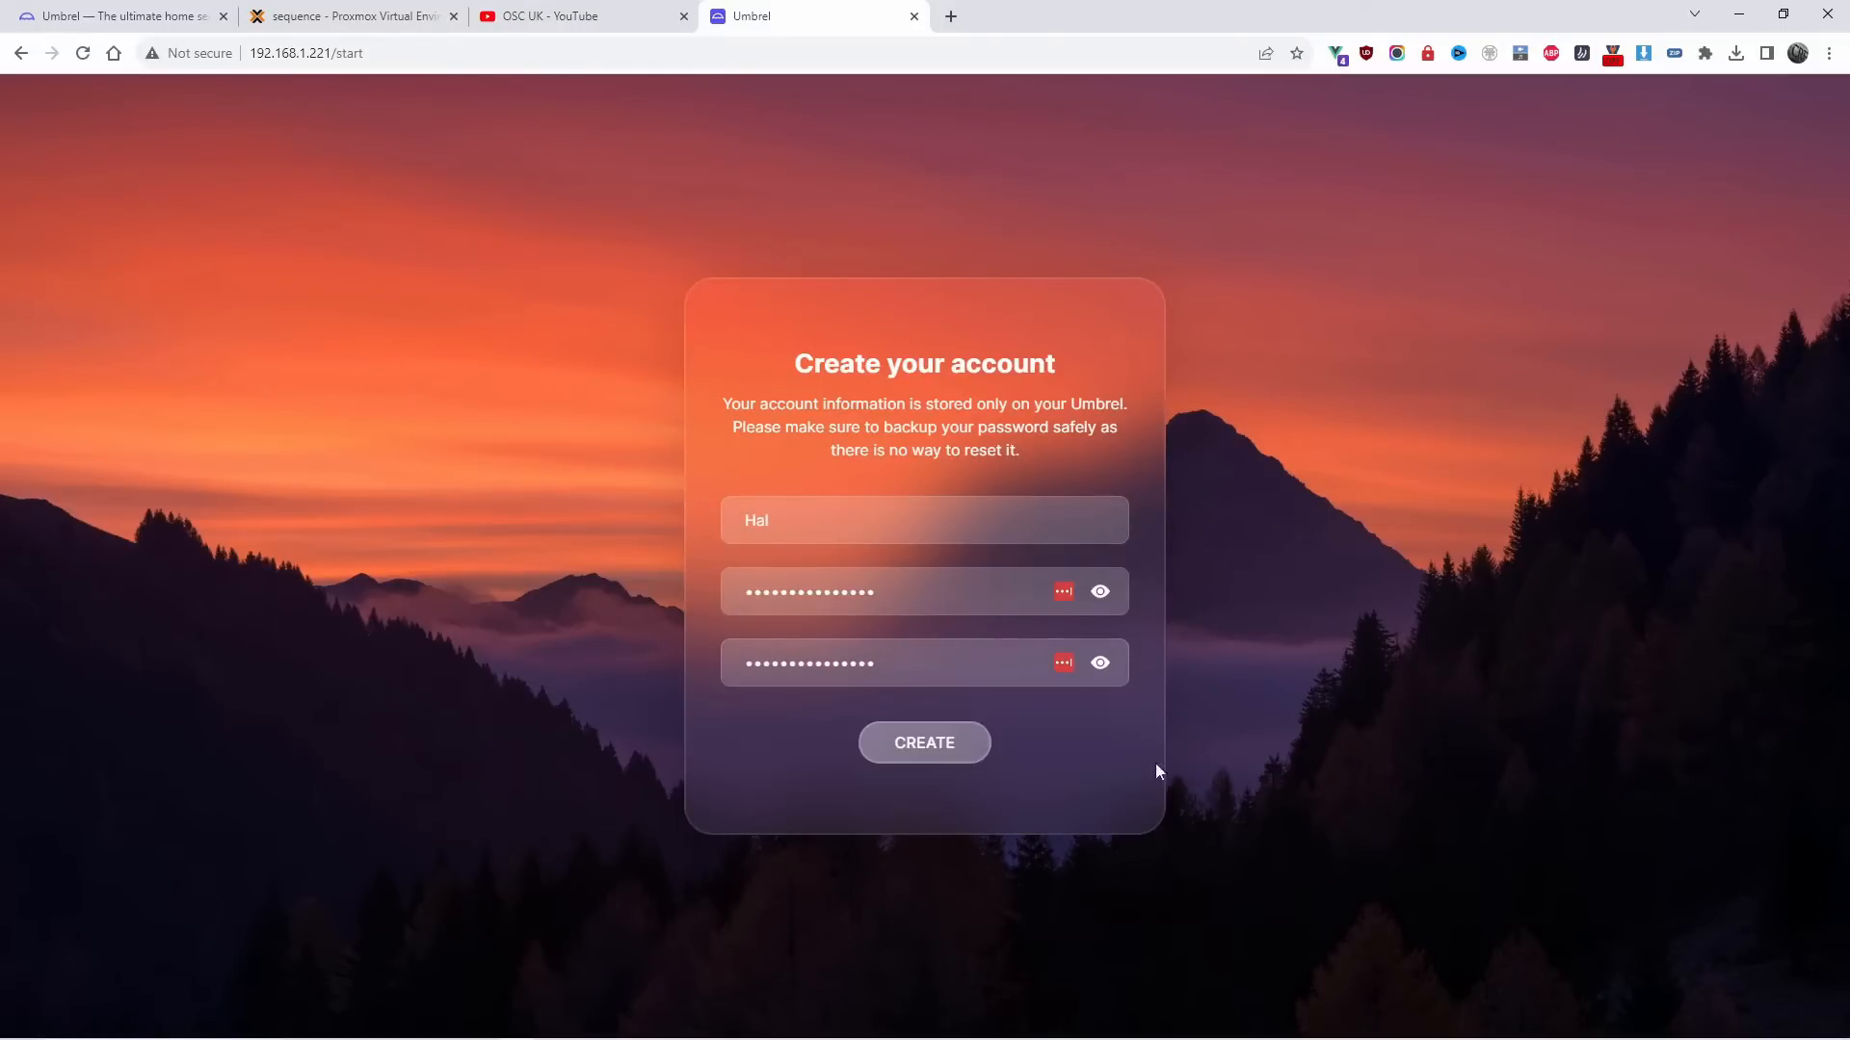
click(941, 756)
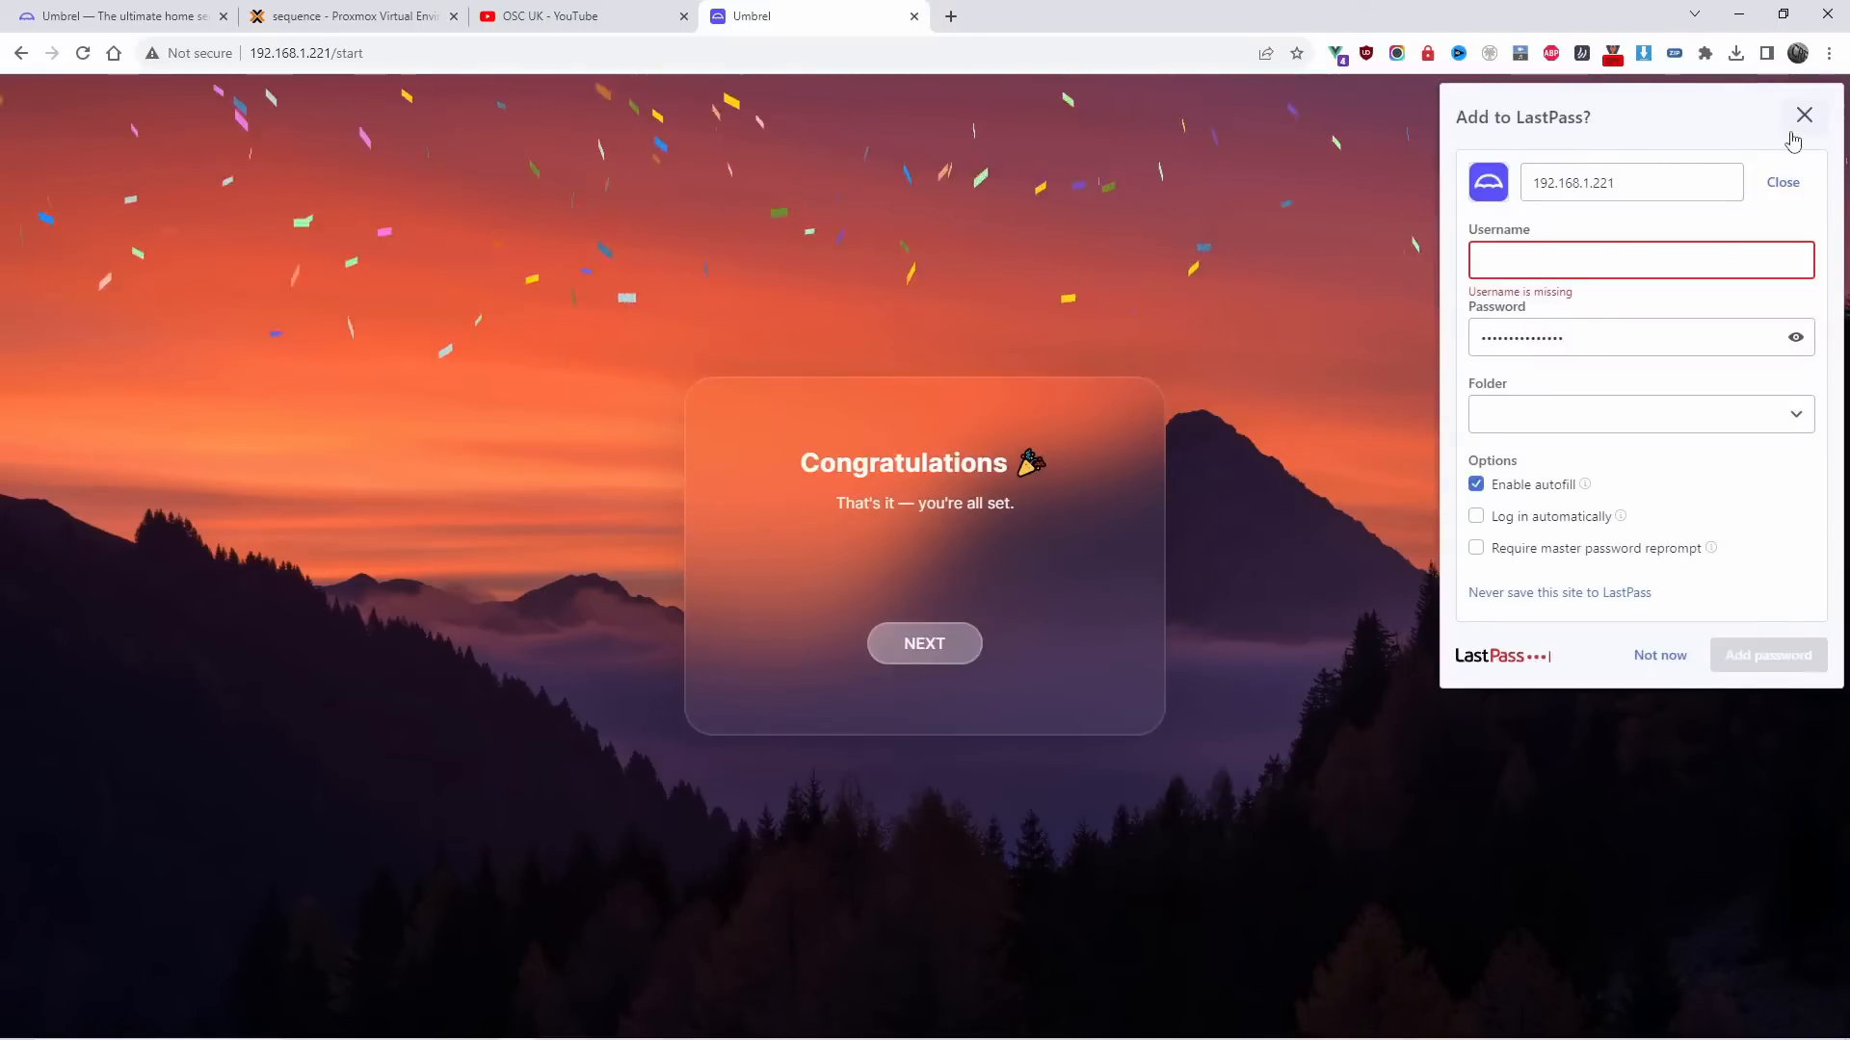
click(1803, 117)
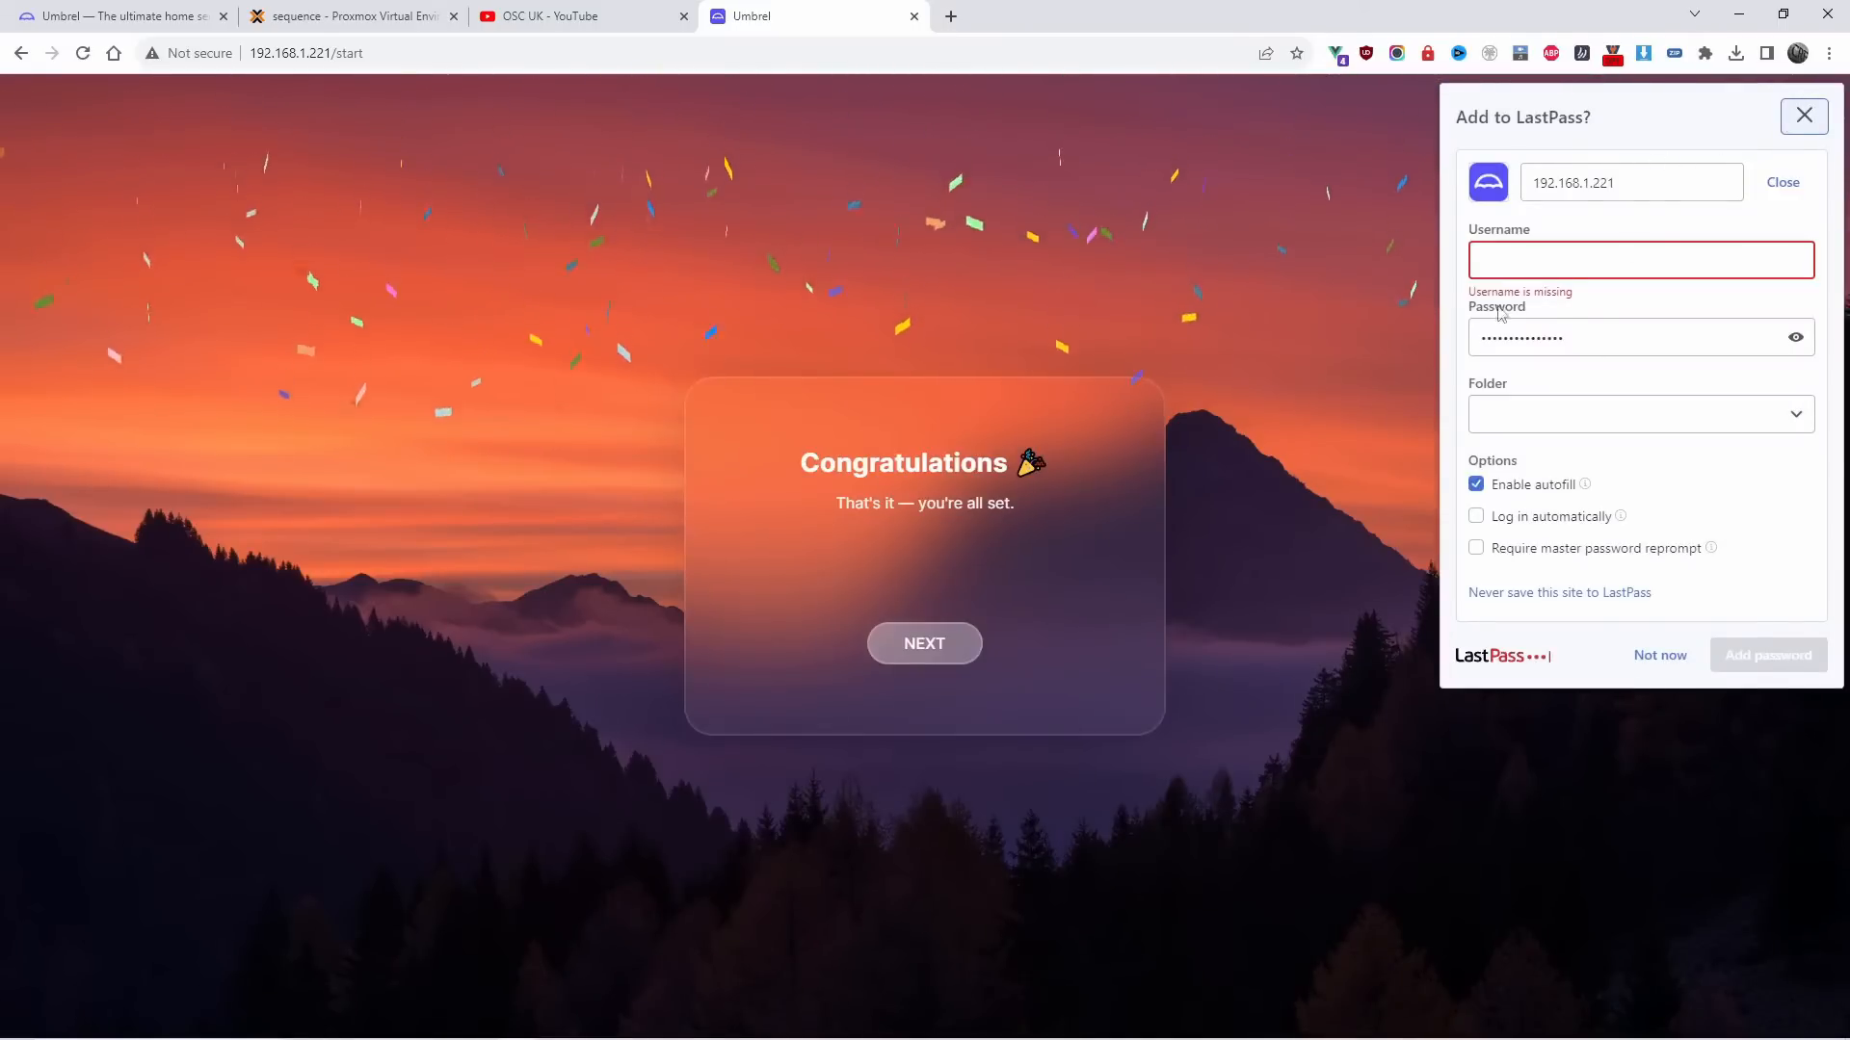
click(925, 644)
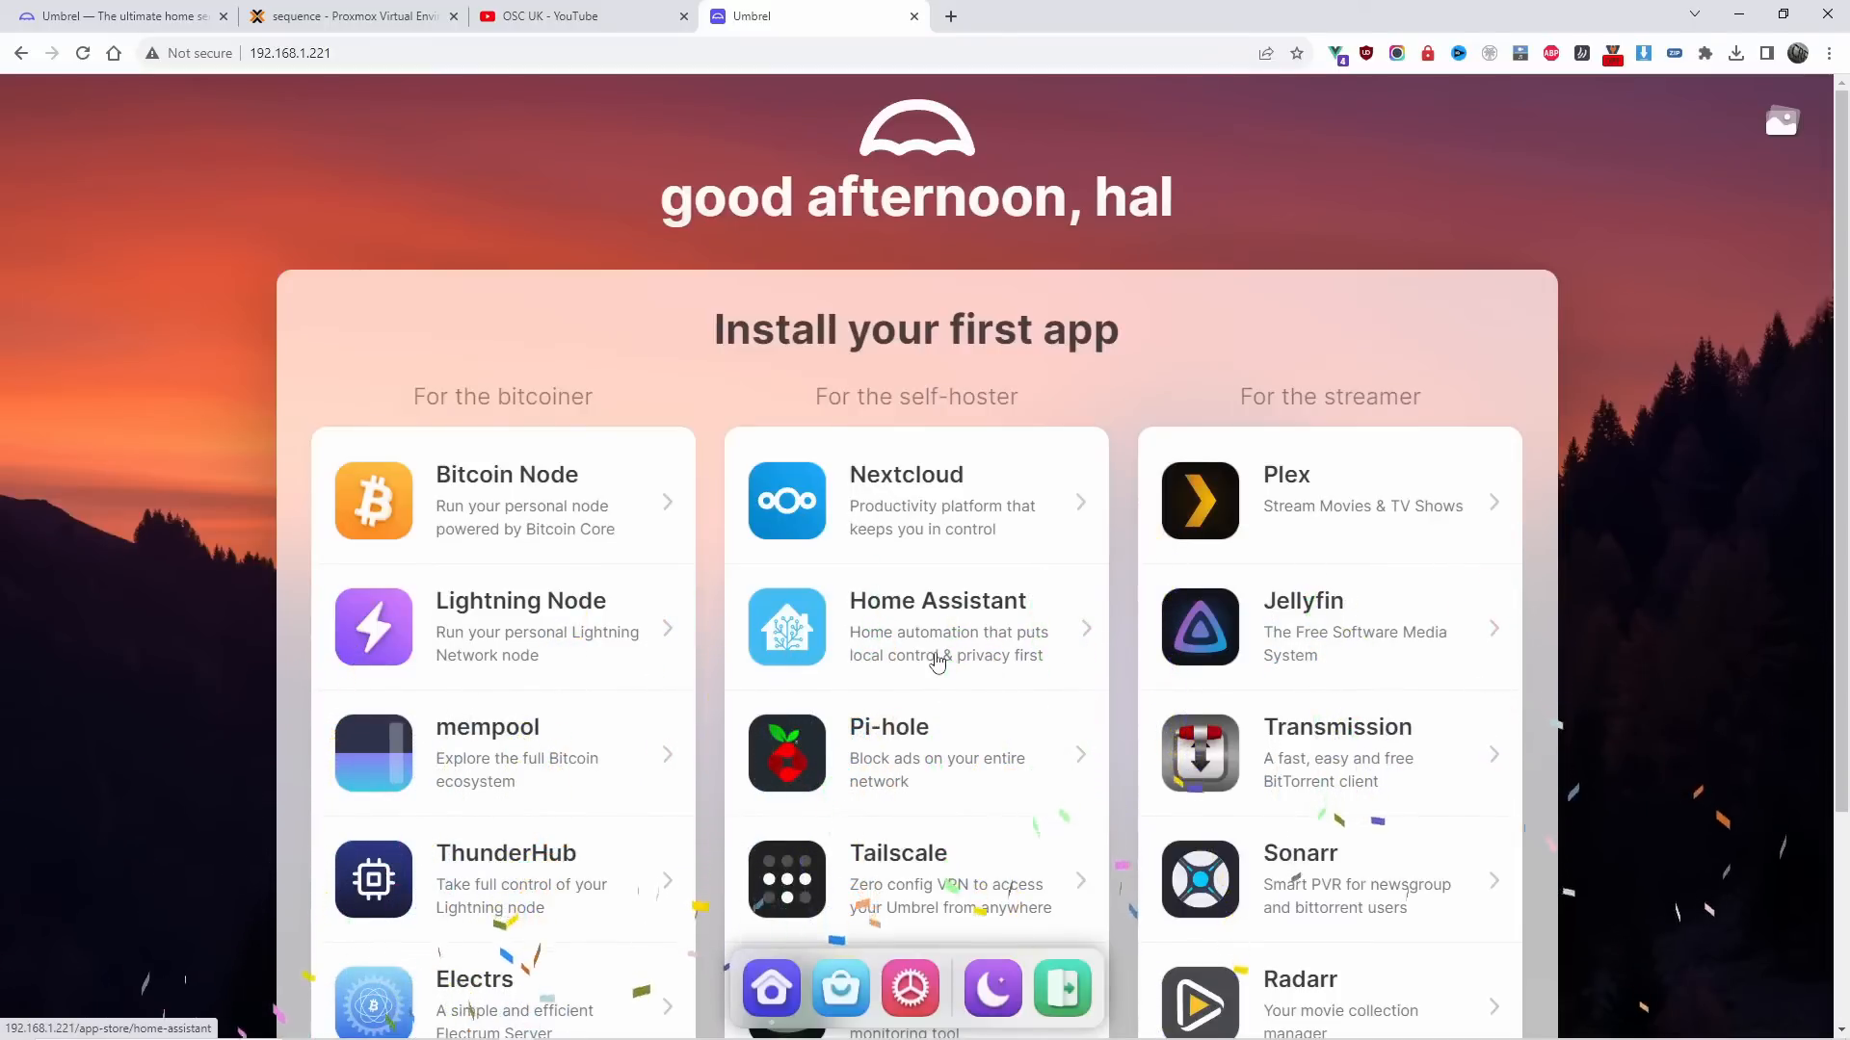
Review the suggested apps on the Umbrel dashboard and search the OSC UK YouTube channel for uptime.
scroll(1576, 648, down, 3)
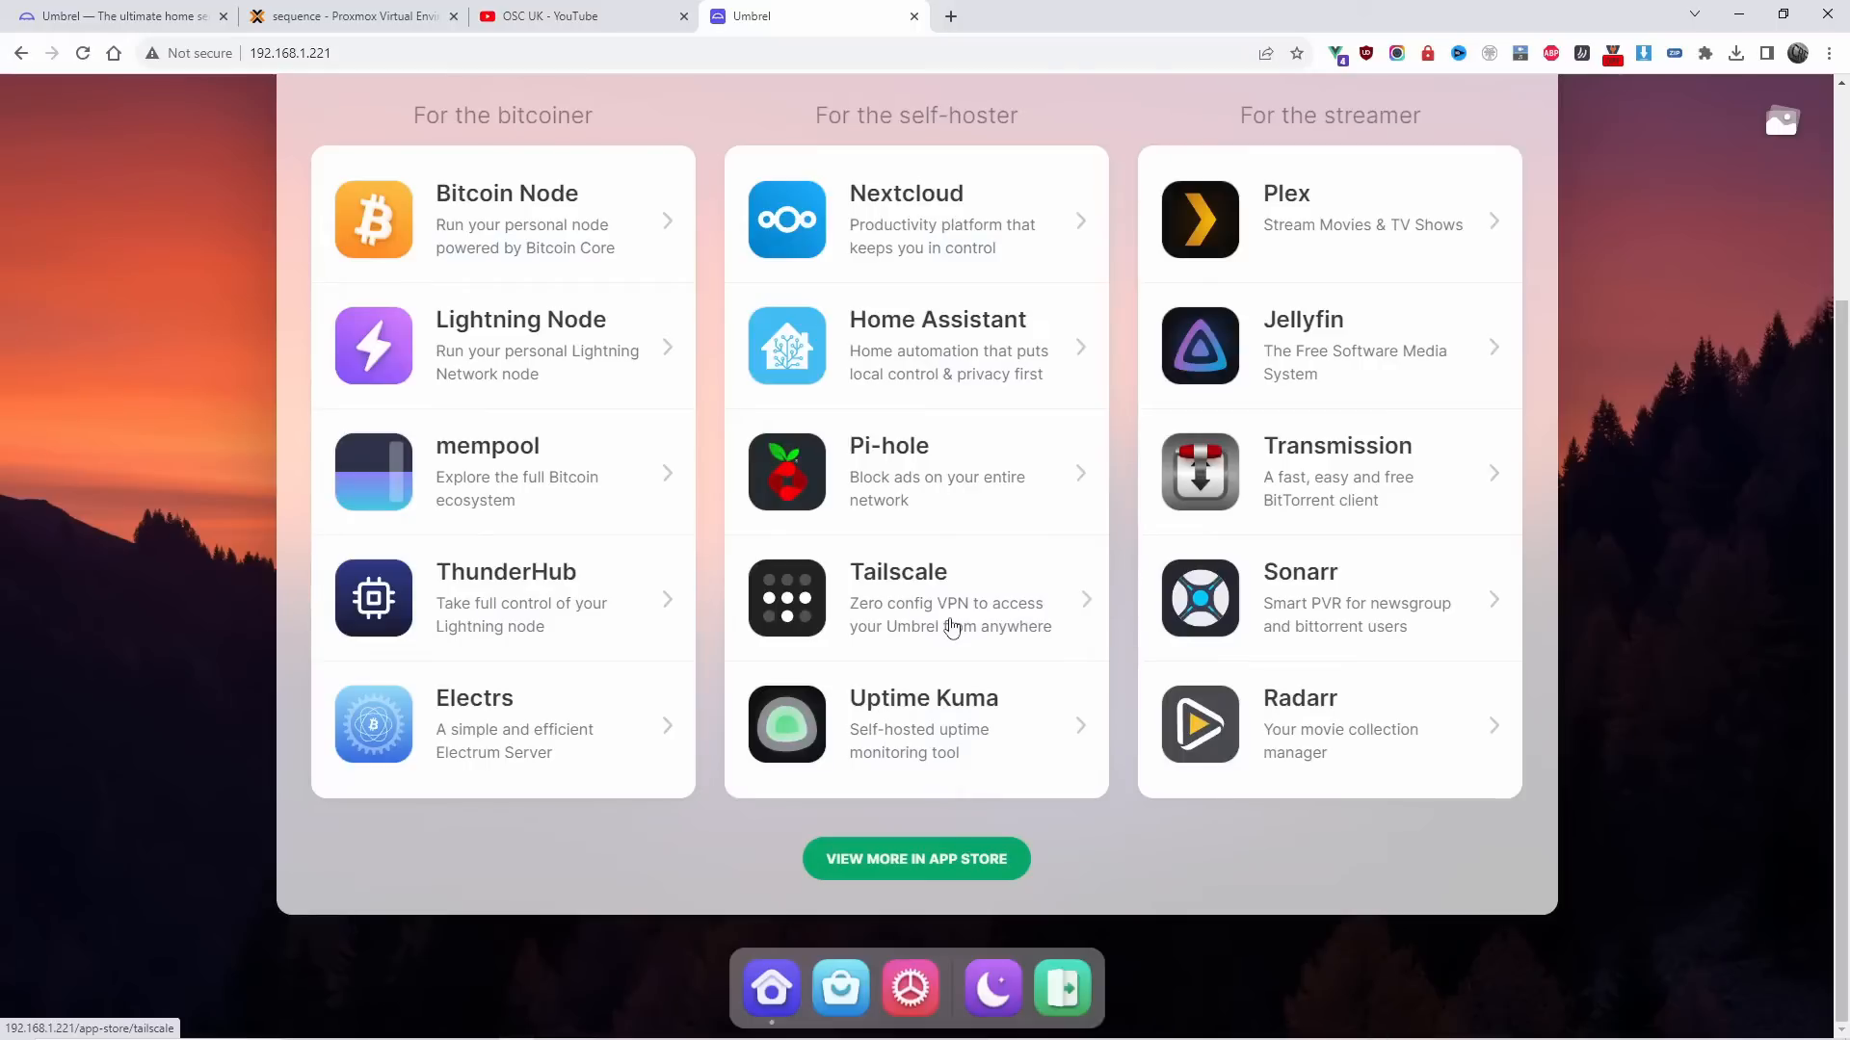
click(635, 11)
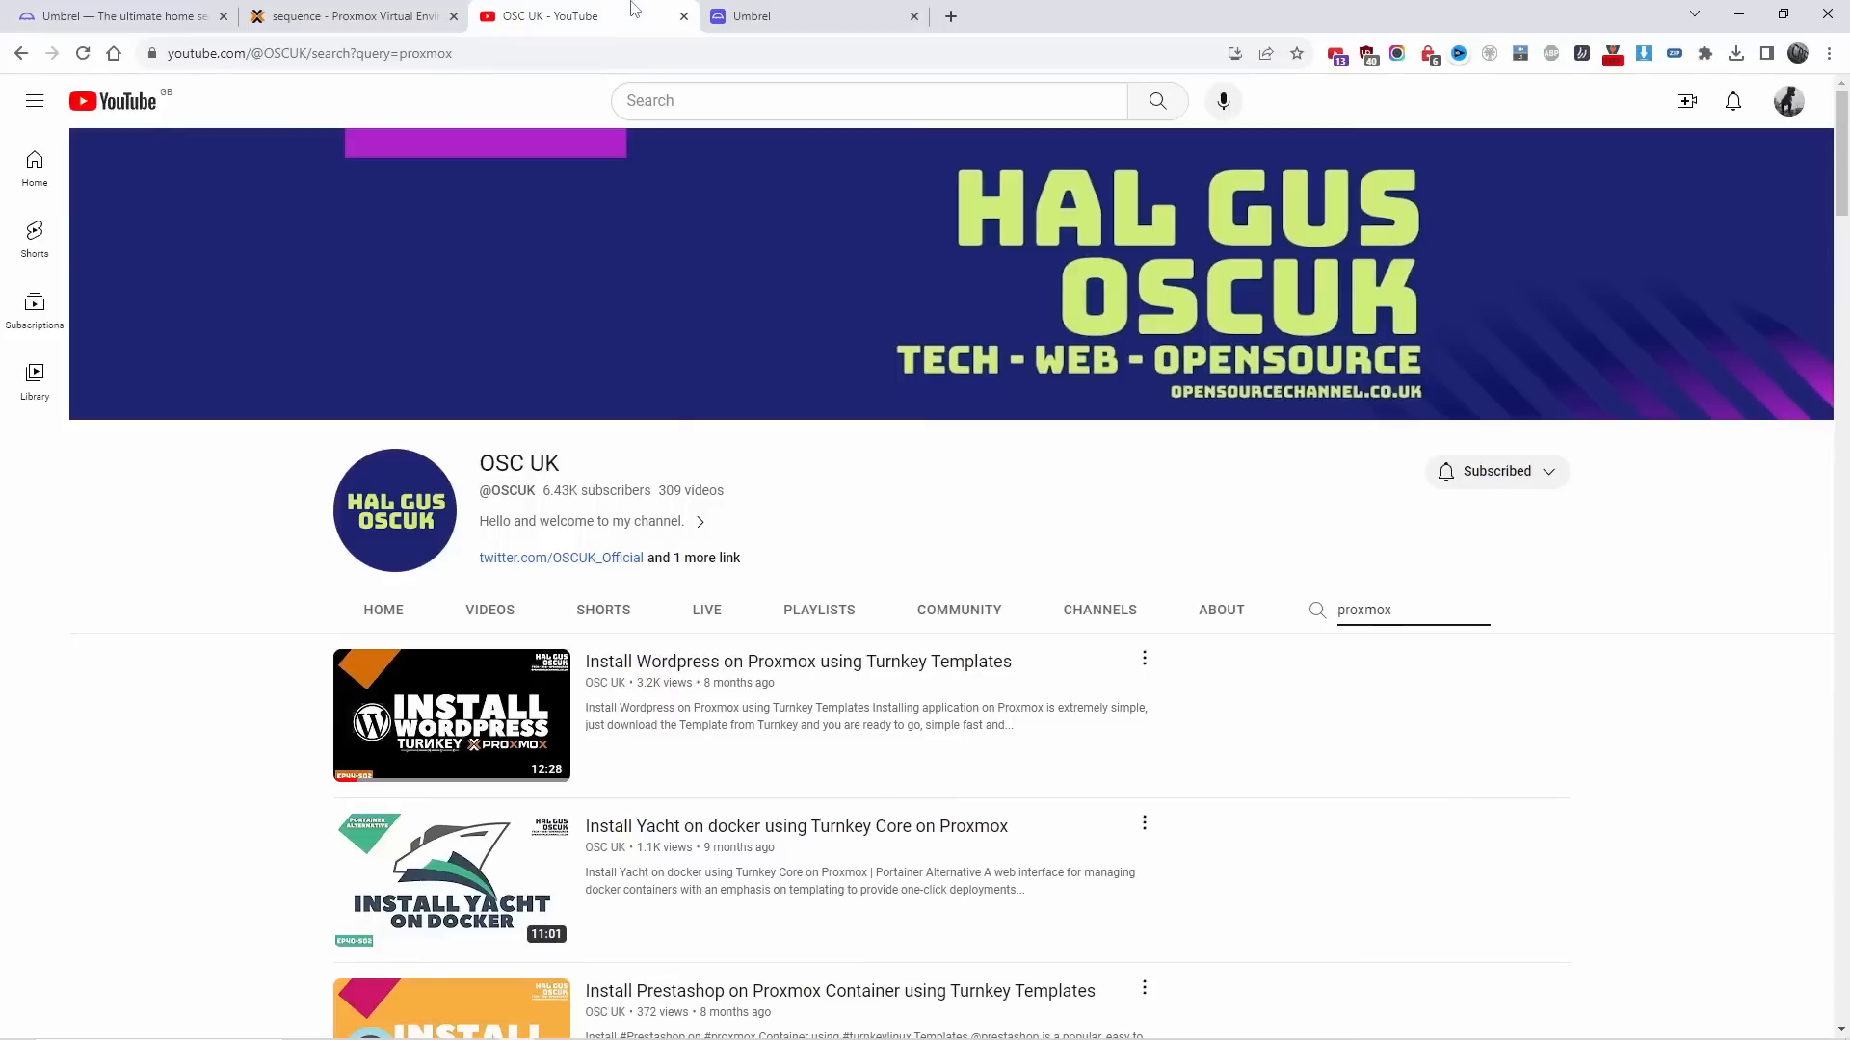
drag(1397, 610, 1330, 609)
click(887, 8)
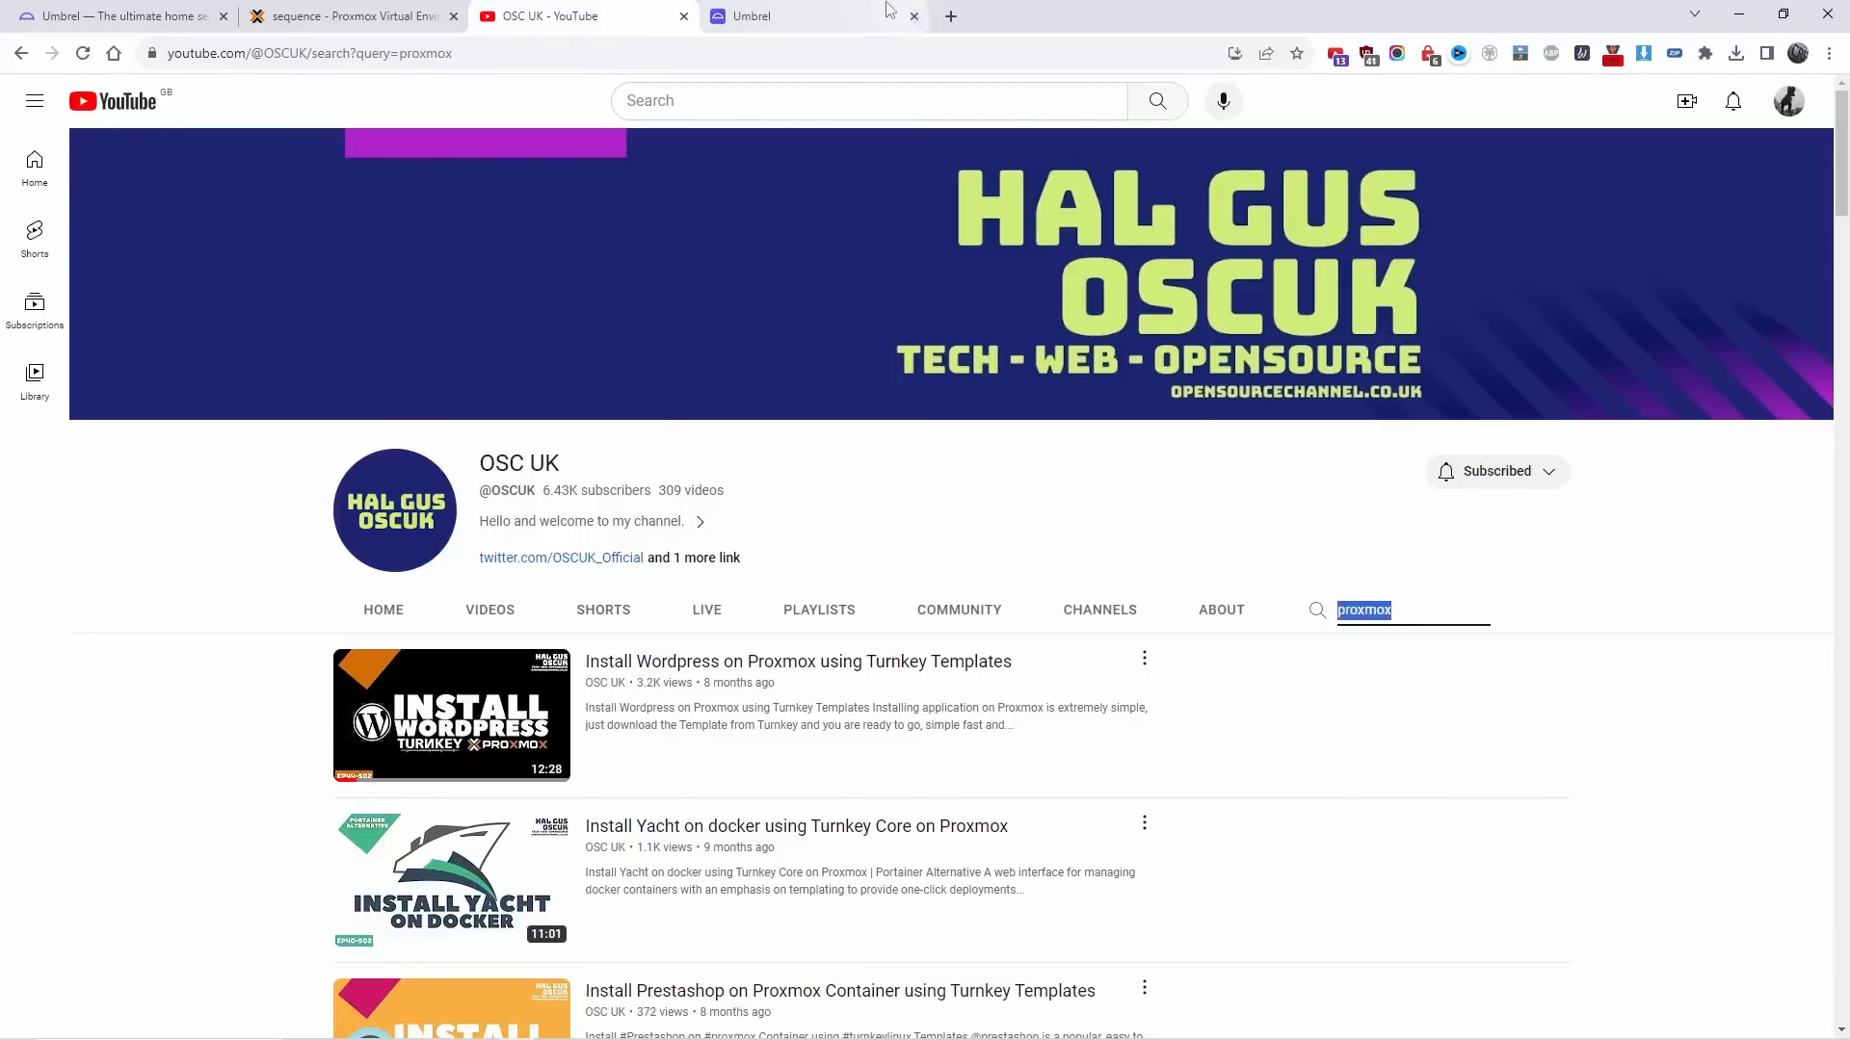
click(640, 11)
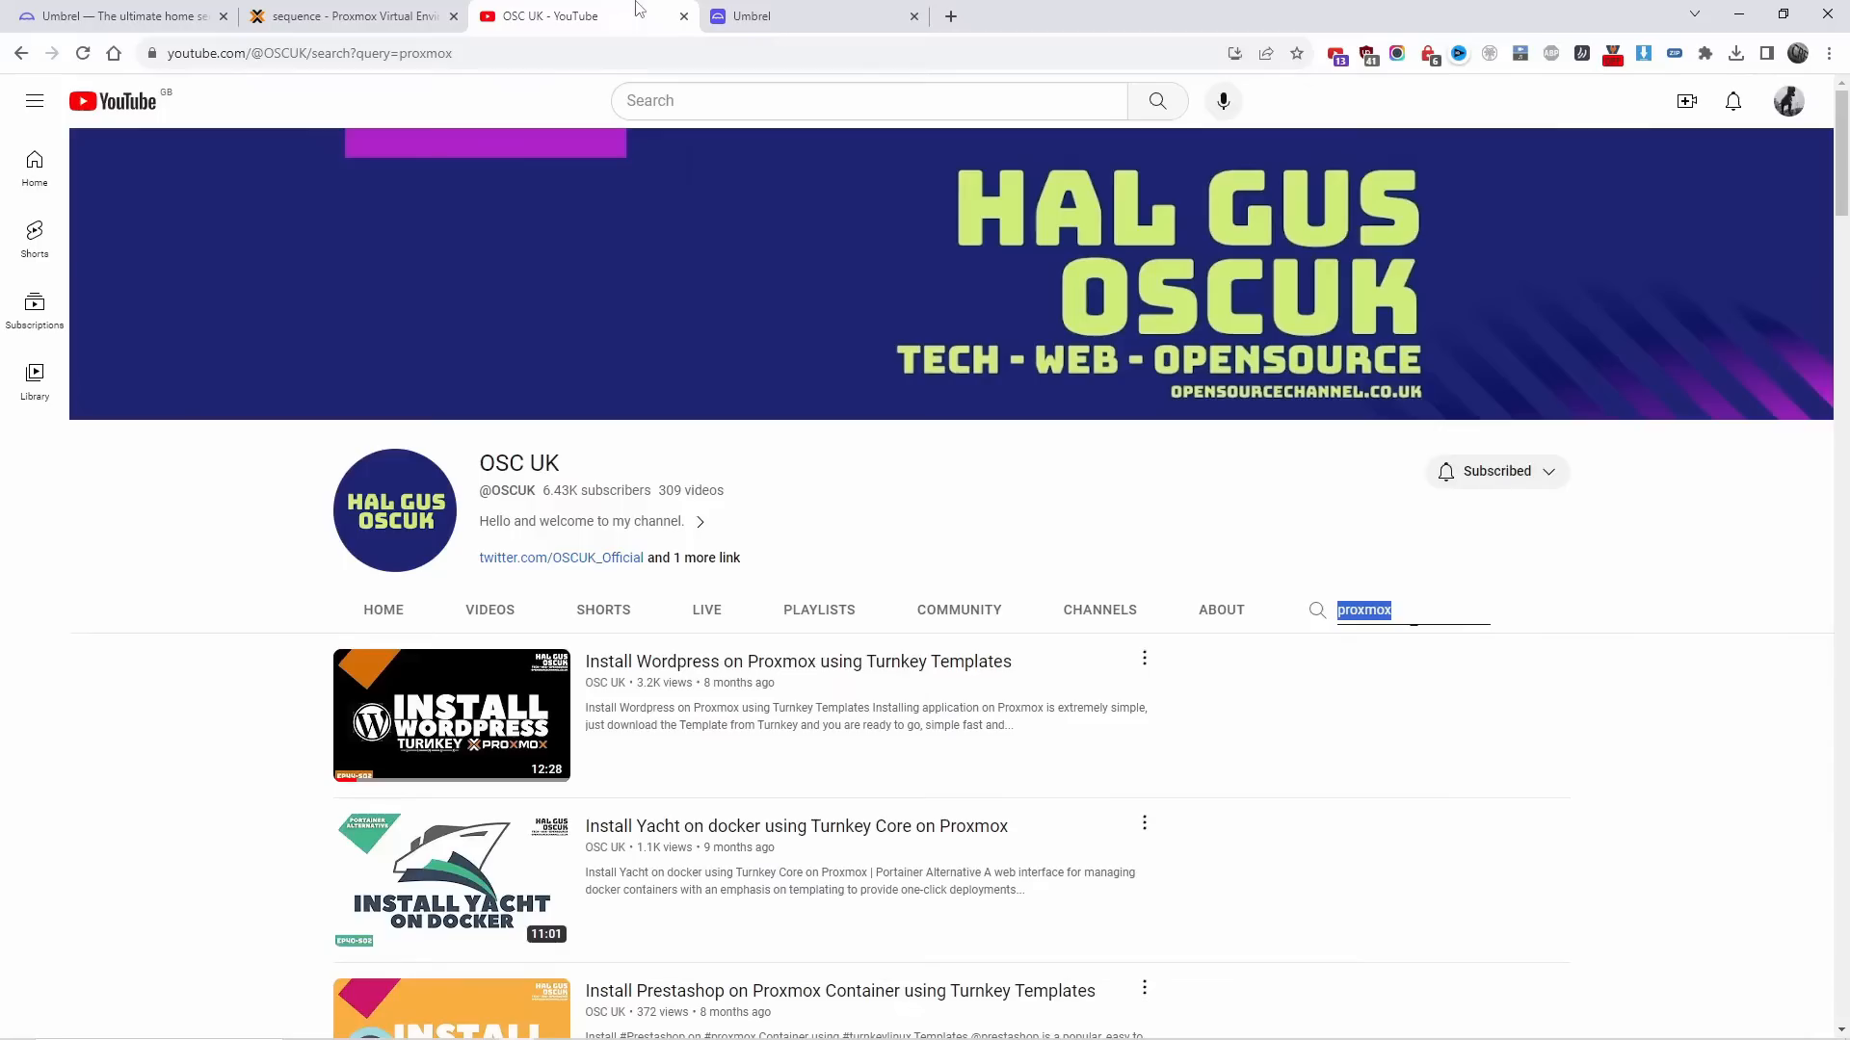
text(uptime)
key(Return)
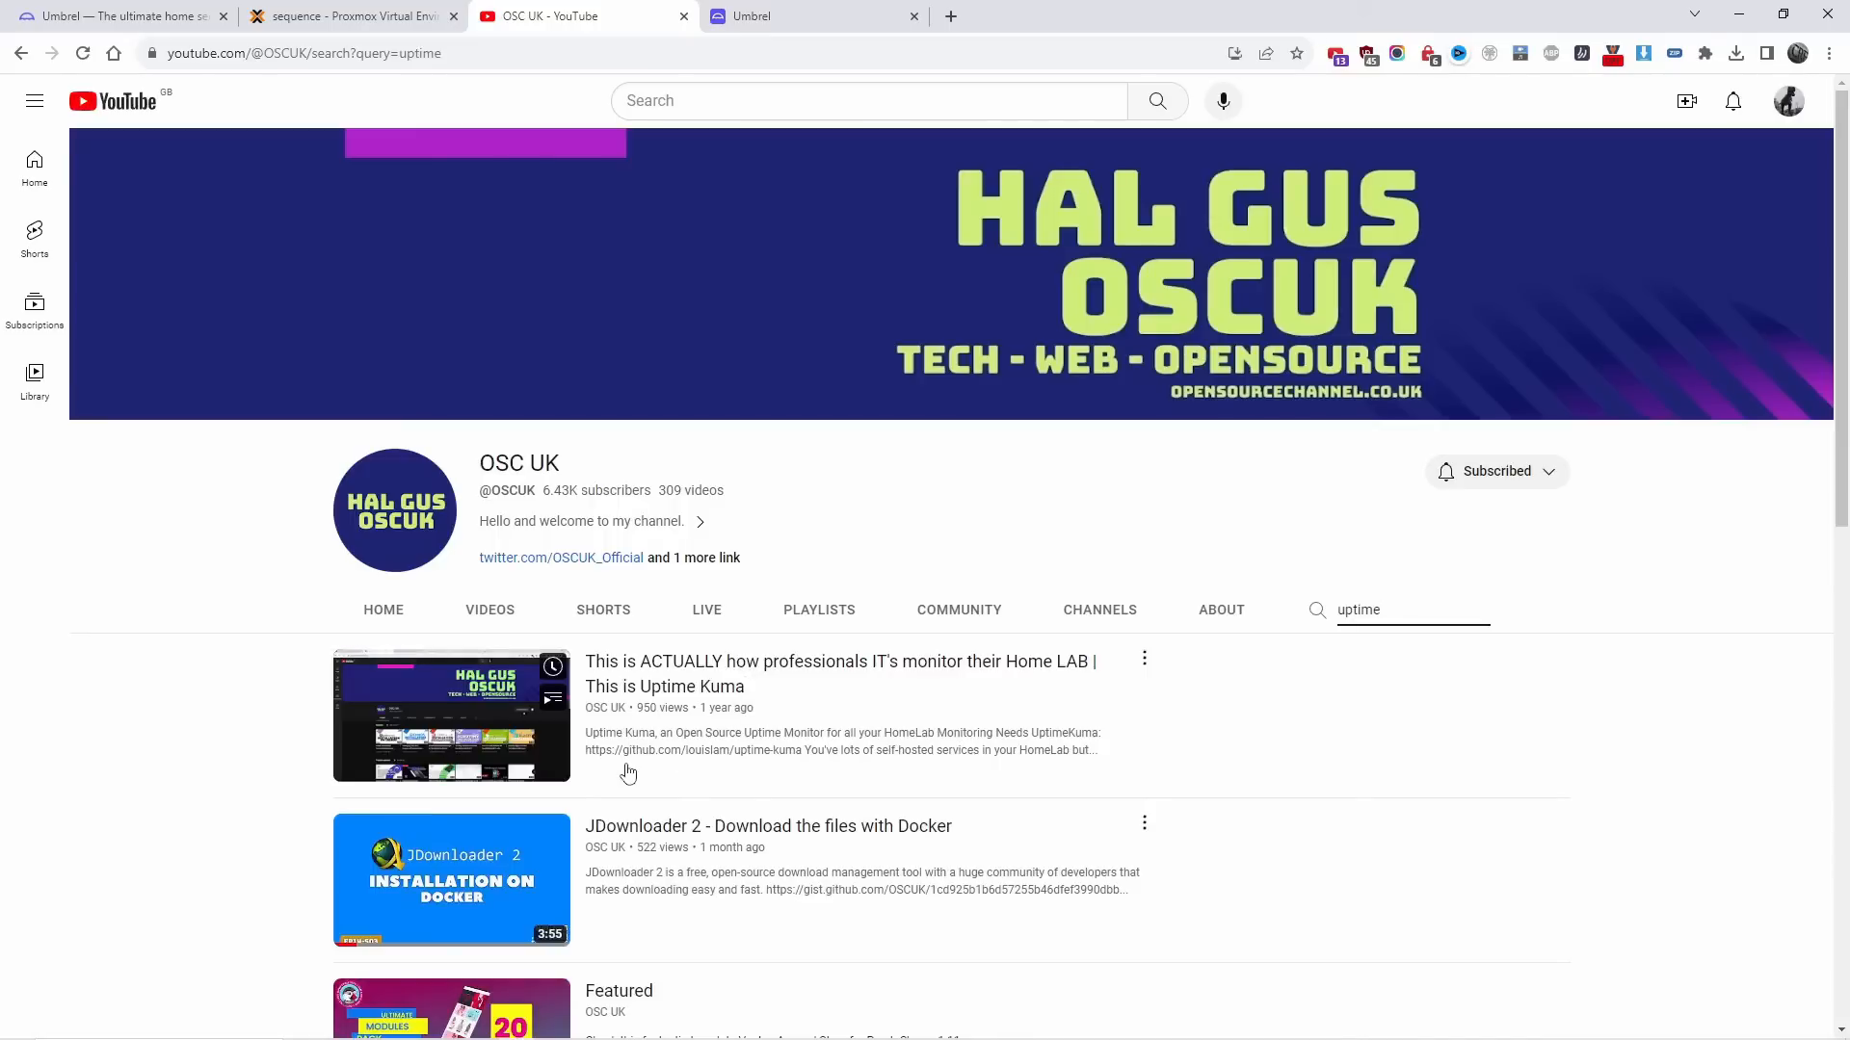
Return to Umbrel, open its app store and browse the new and most-installed apps.
click(769, 11)
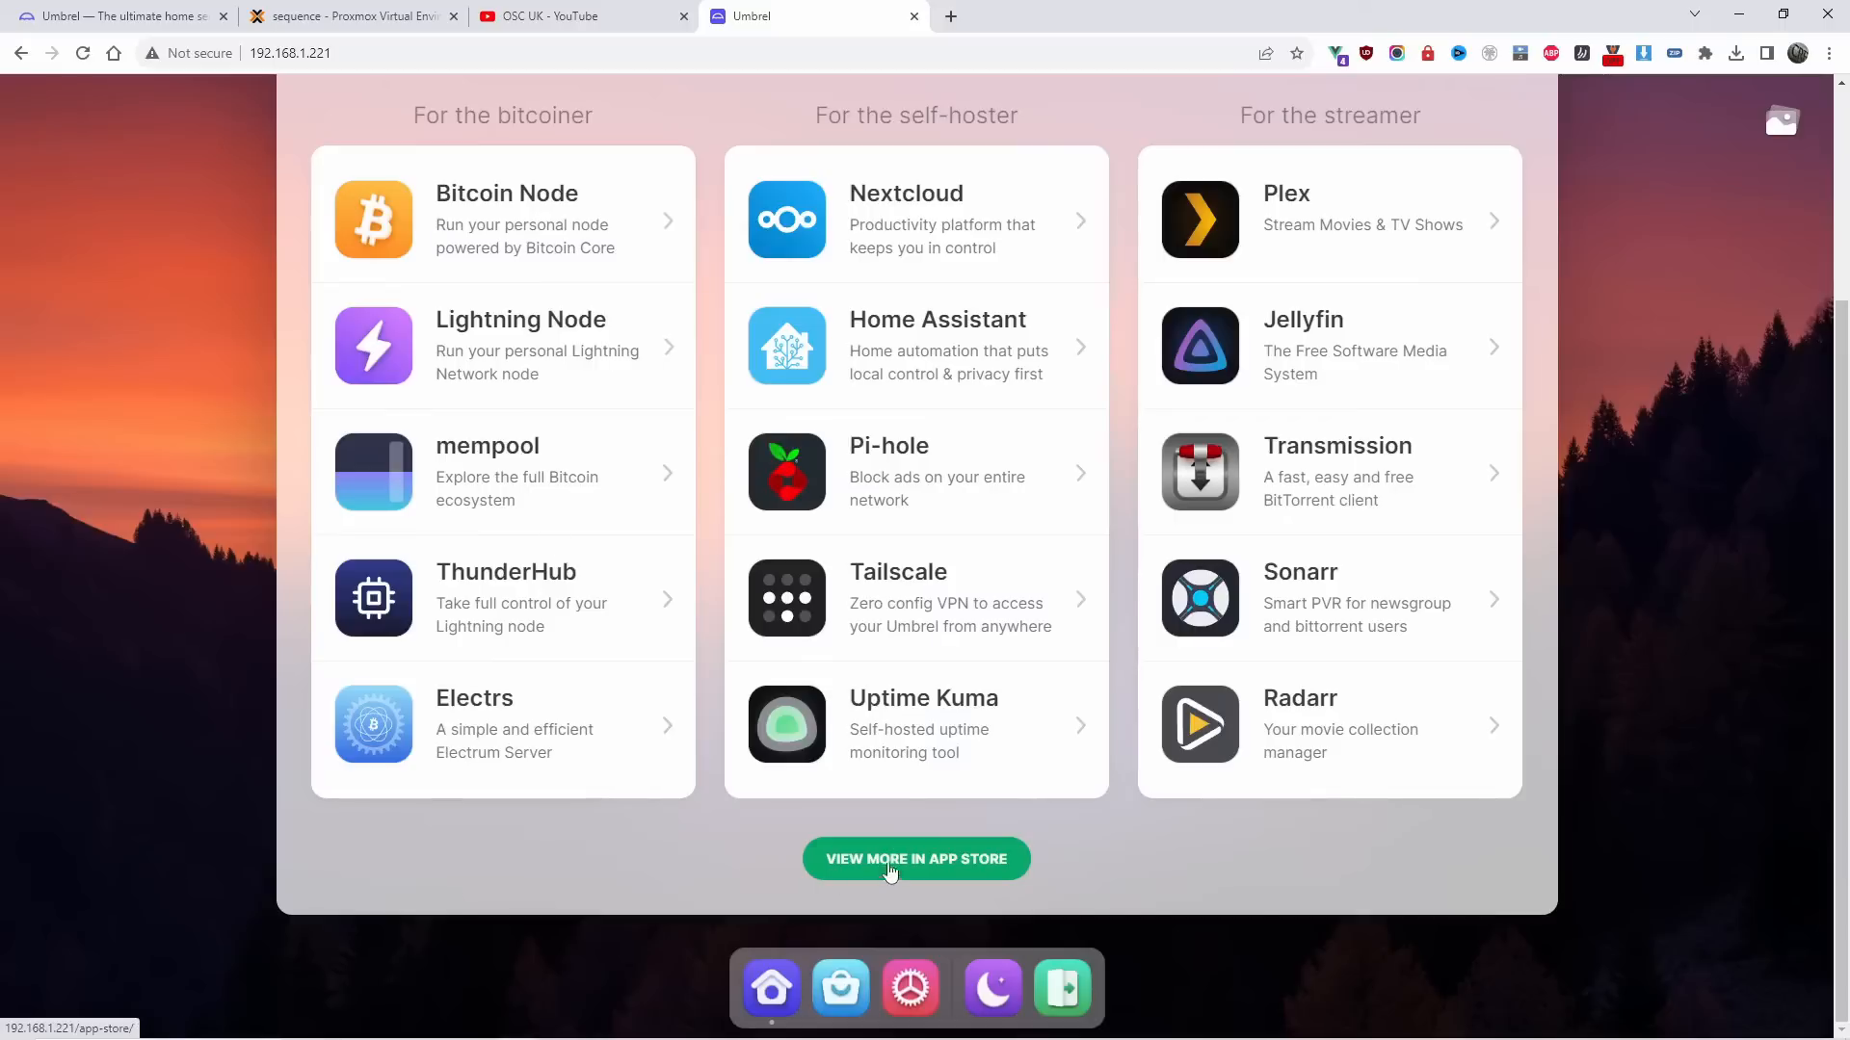
click(896, 862)
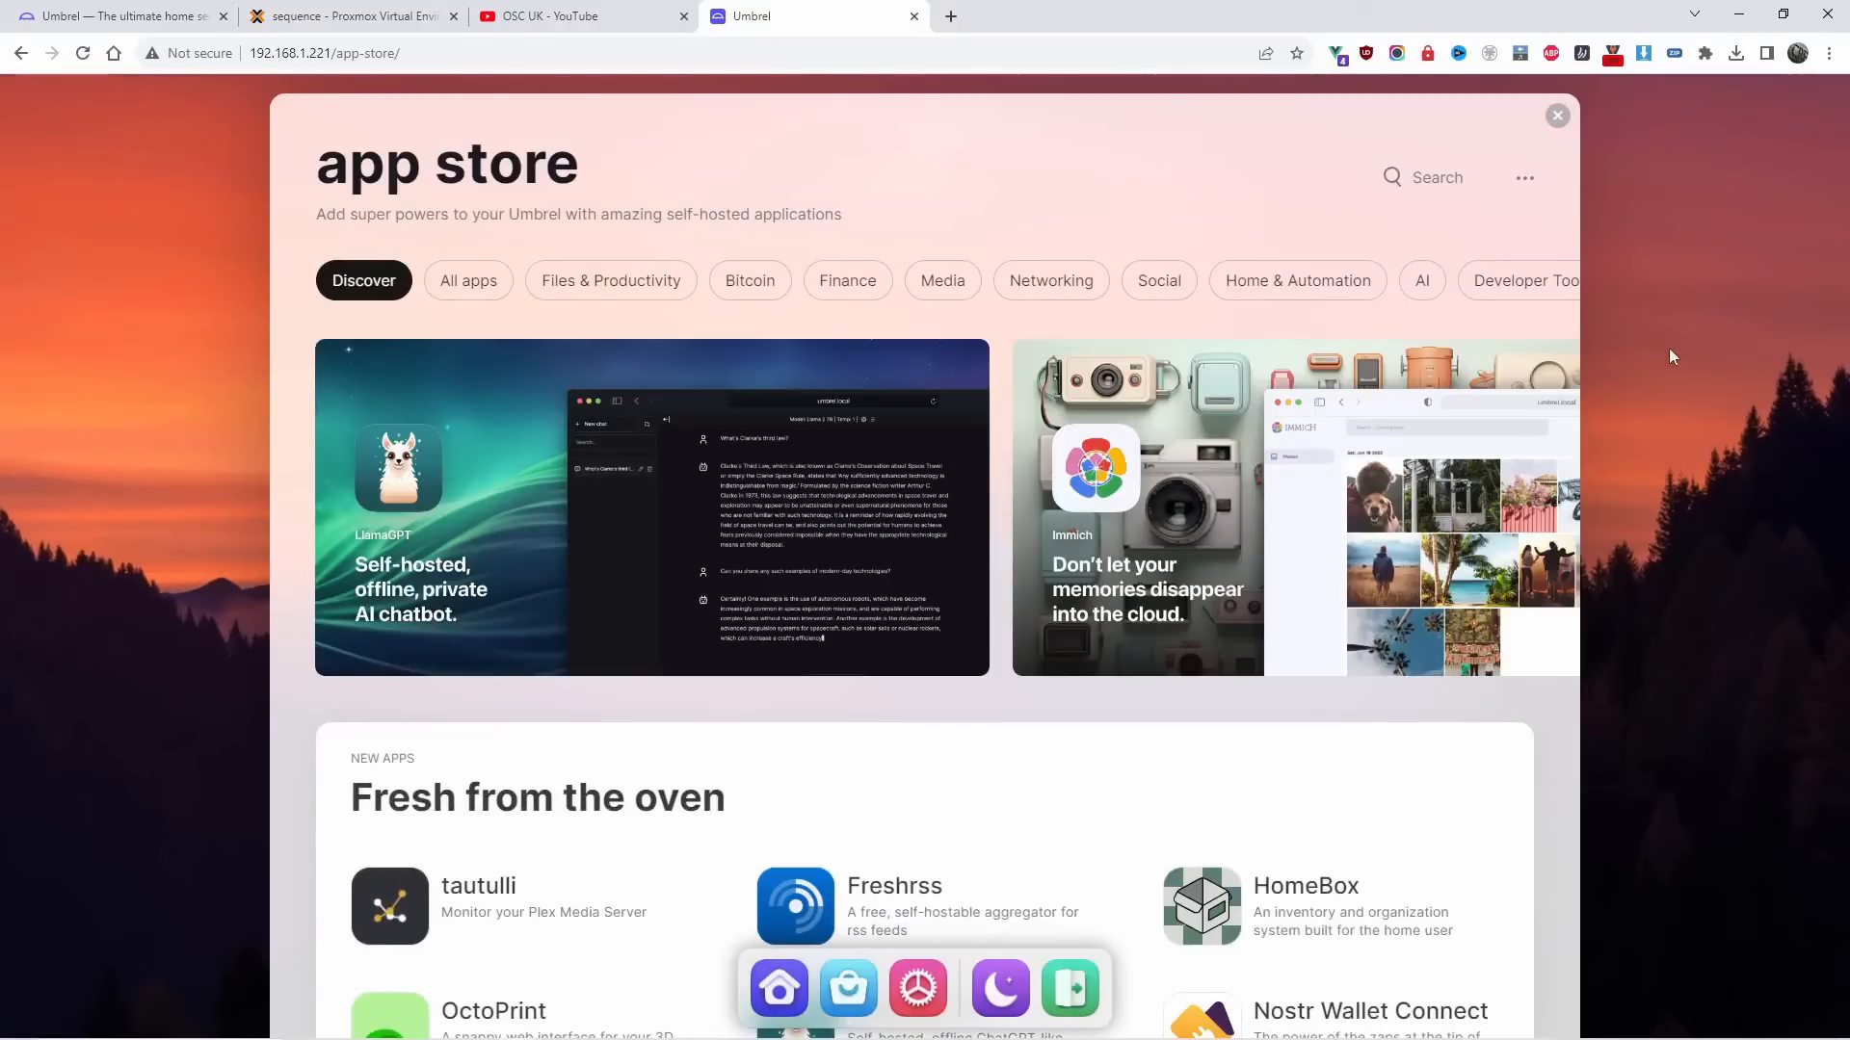
scroll(1272, 692, down, 1)
scroll(1272, 693, down, 6)
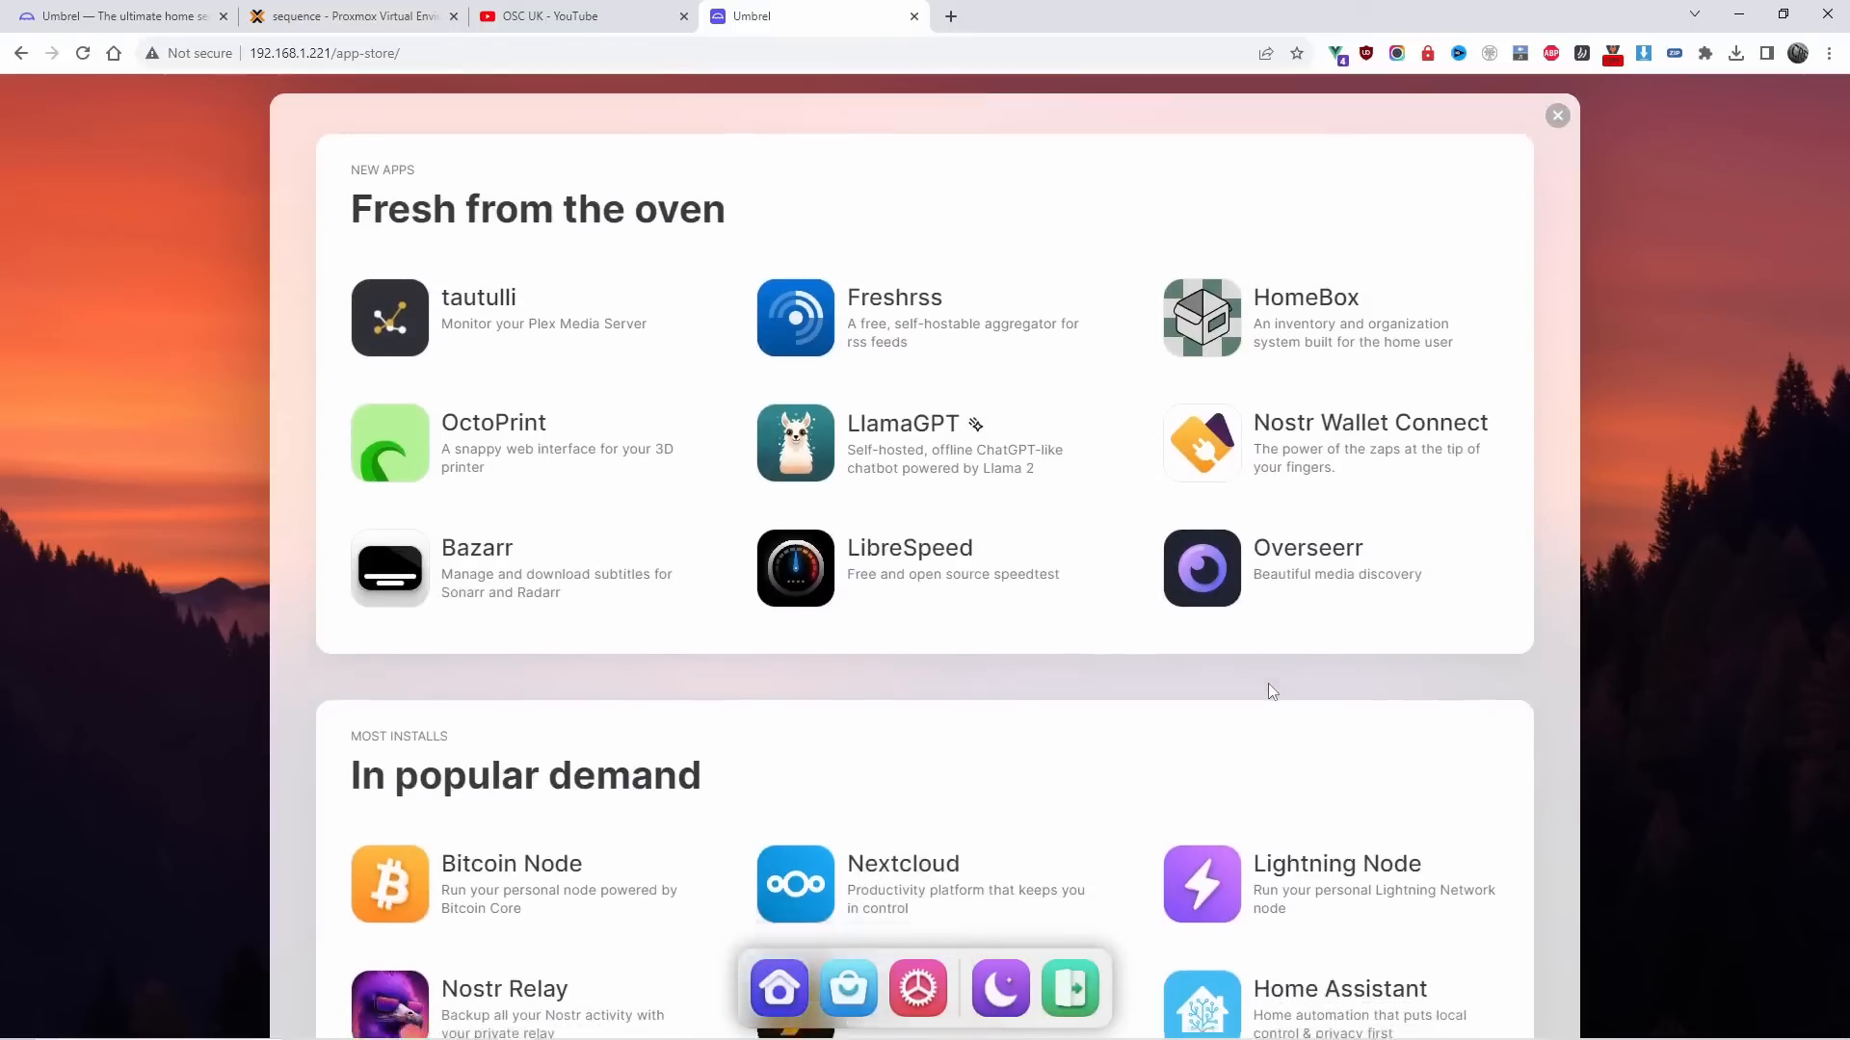
Browse the staff picks and recently updated apps in the app store's Discover section.
scroll(1271, 694, down, 10)
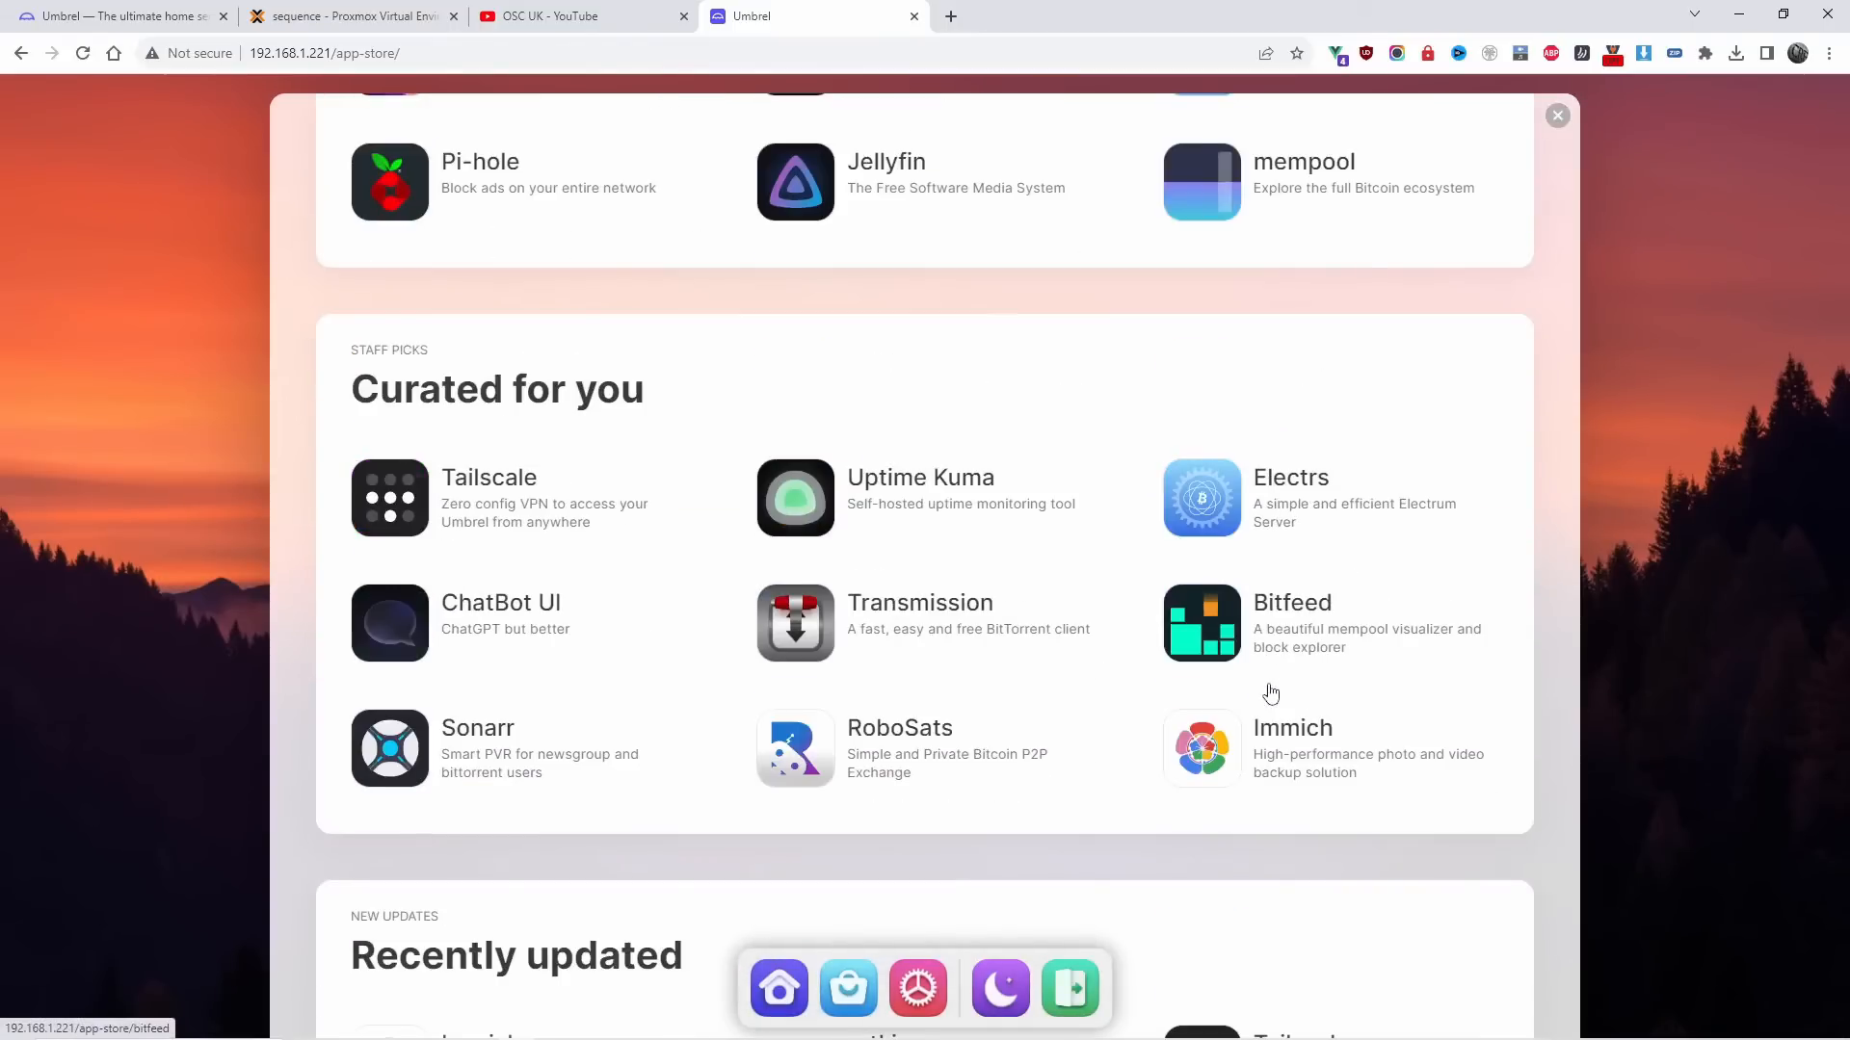
scroll(1272, 694, down, 5)
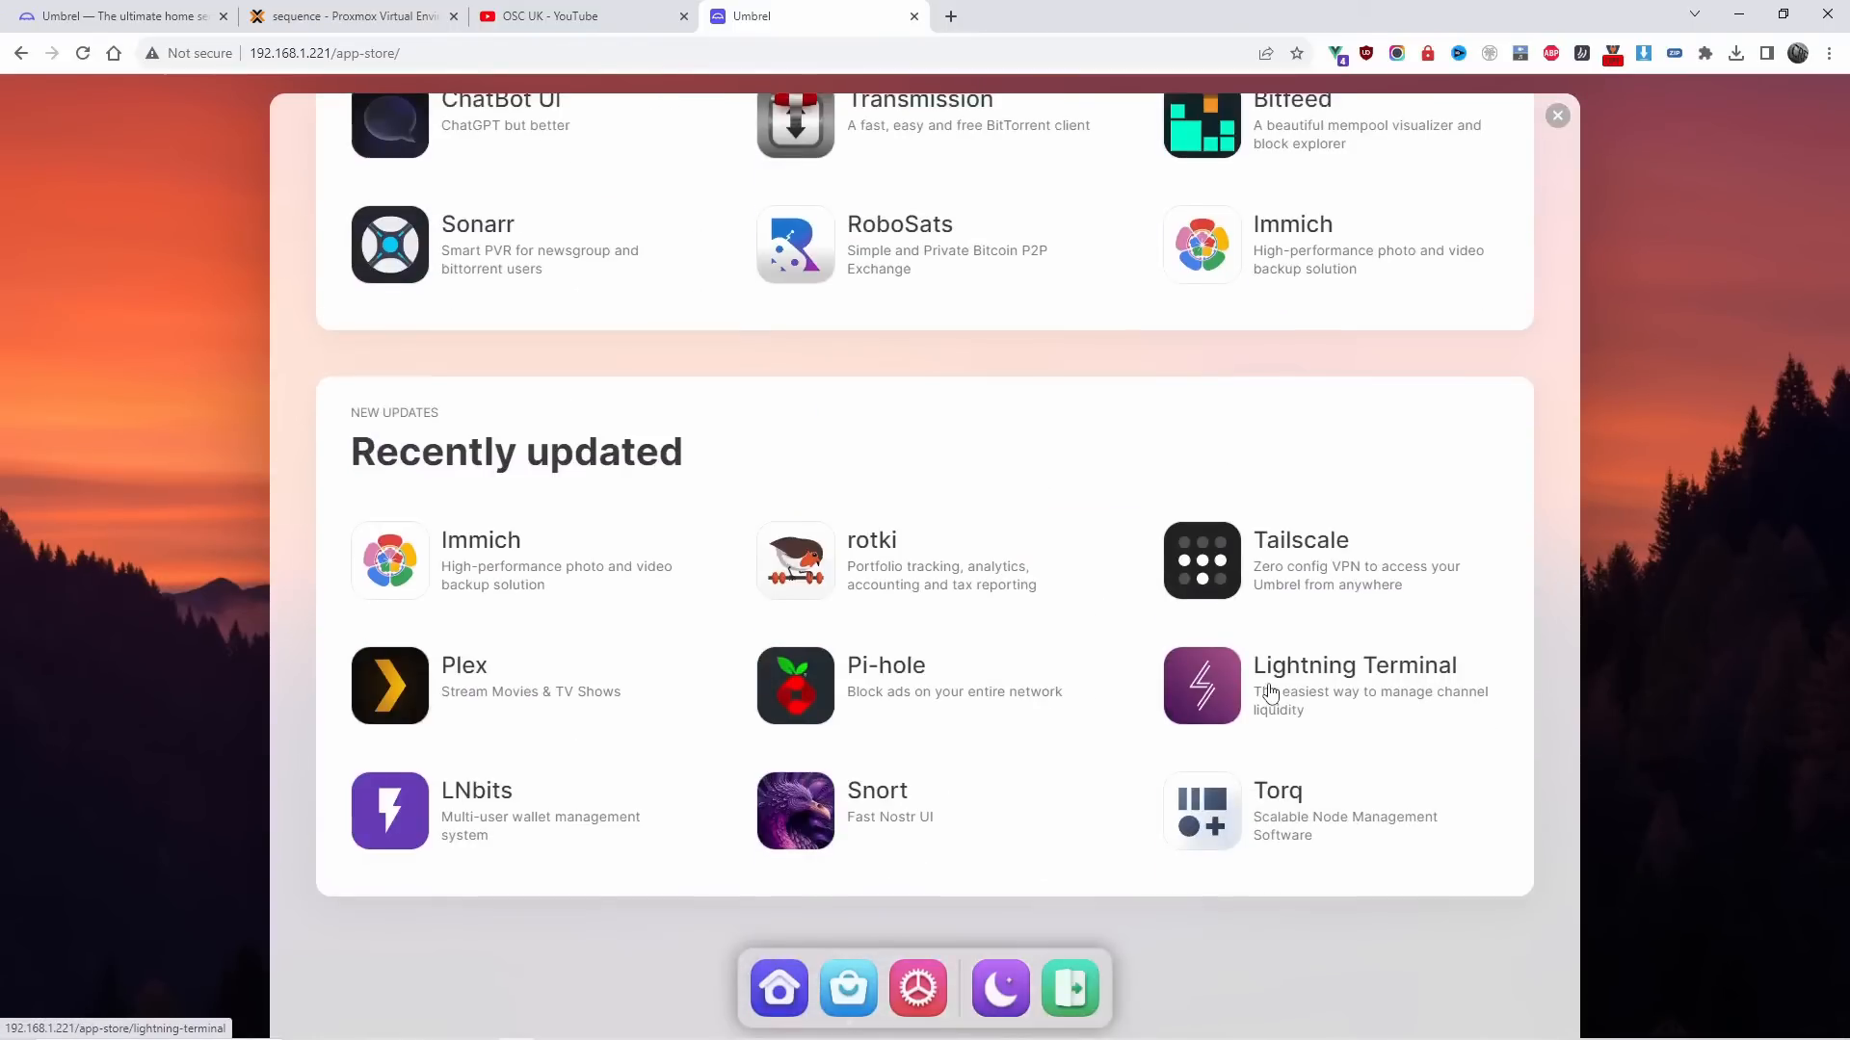
scroll(1269, 692, up, 20)
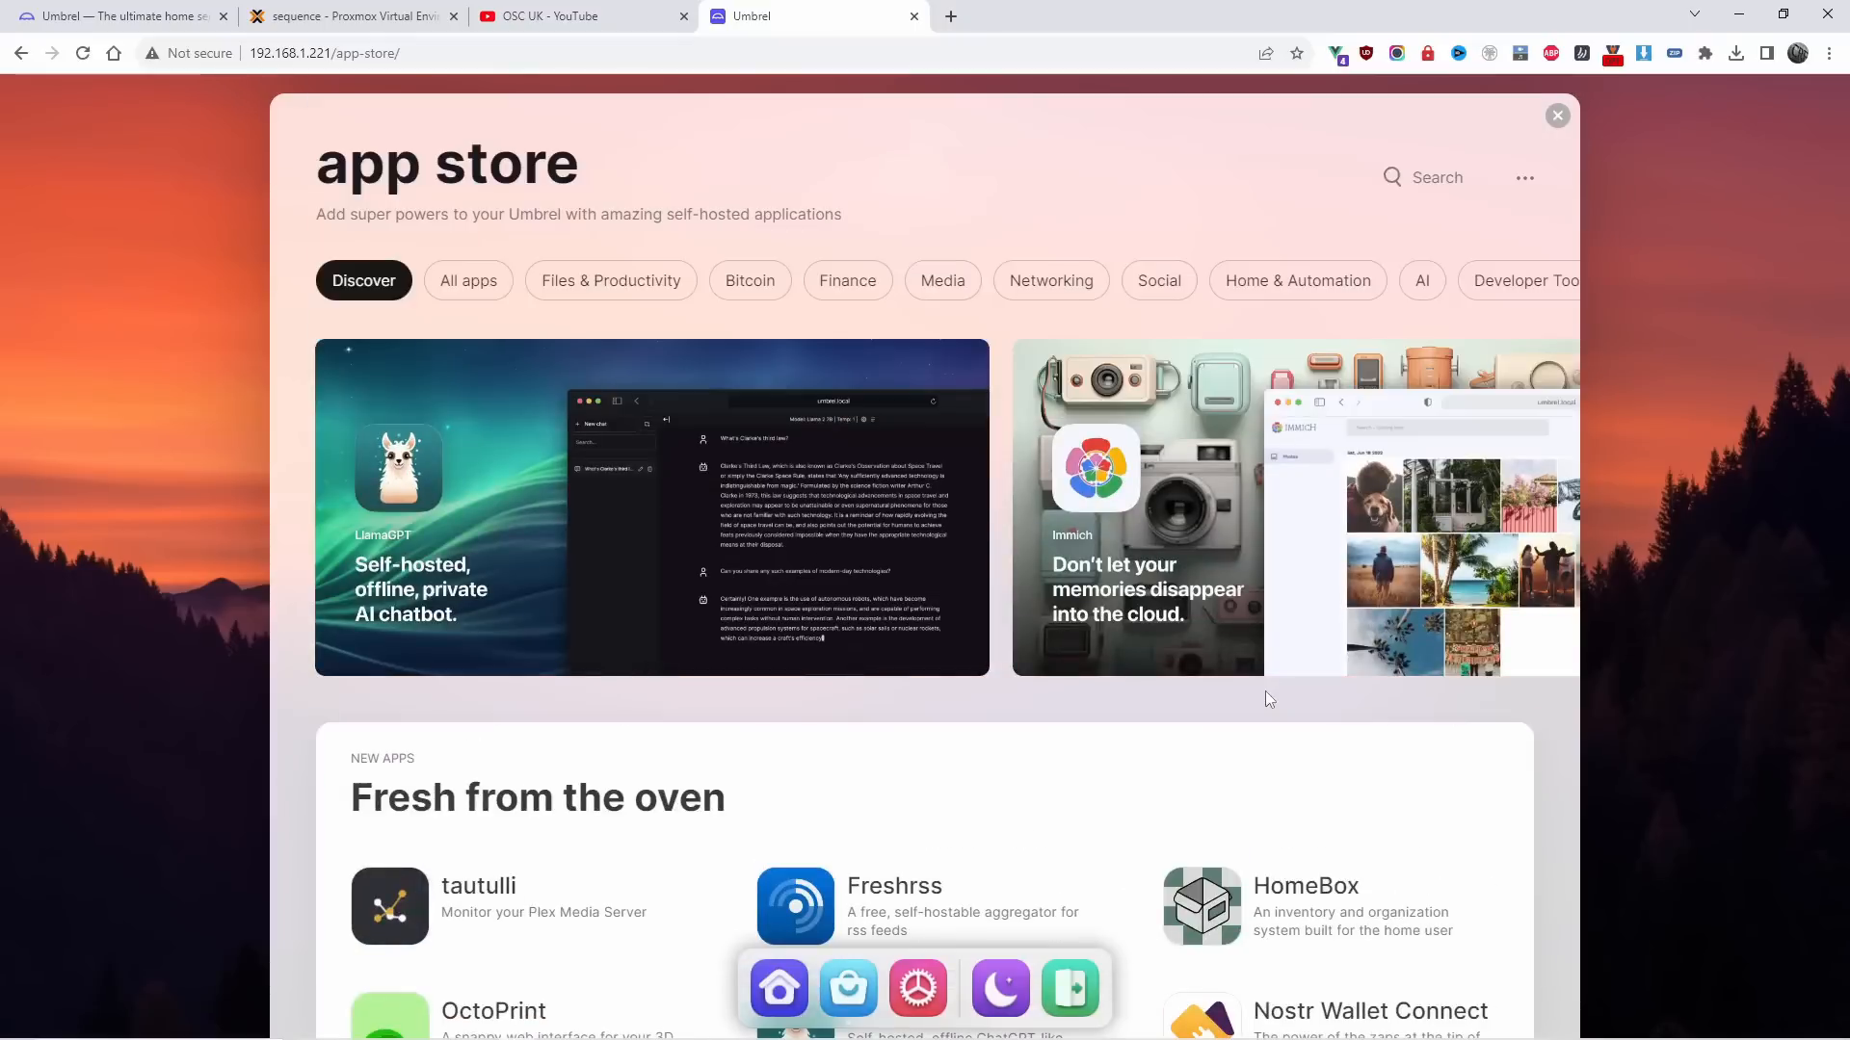
Browse the All apps, Files & Productivity, Bitcoin, Media, Networking and Social categories and close the app store.
click(487, 288)
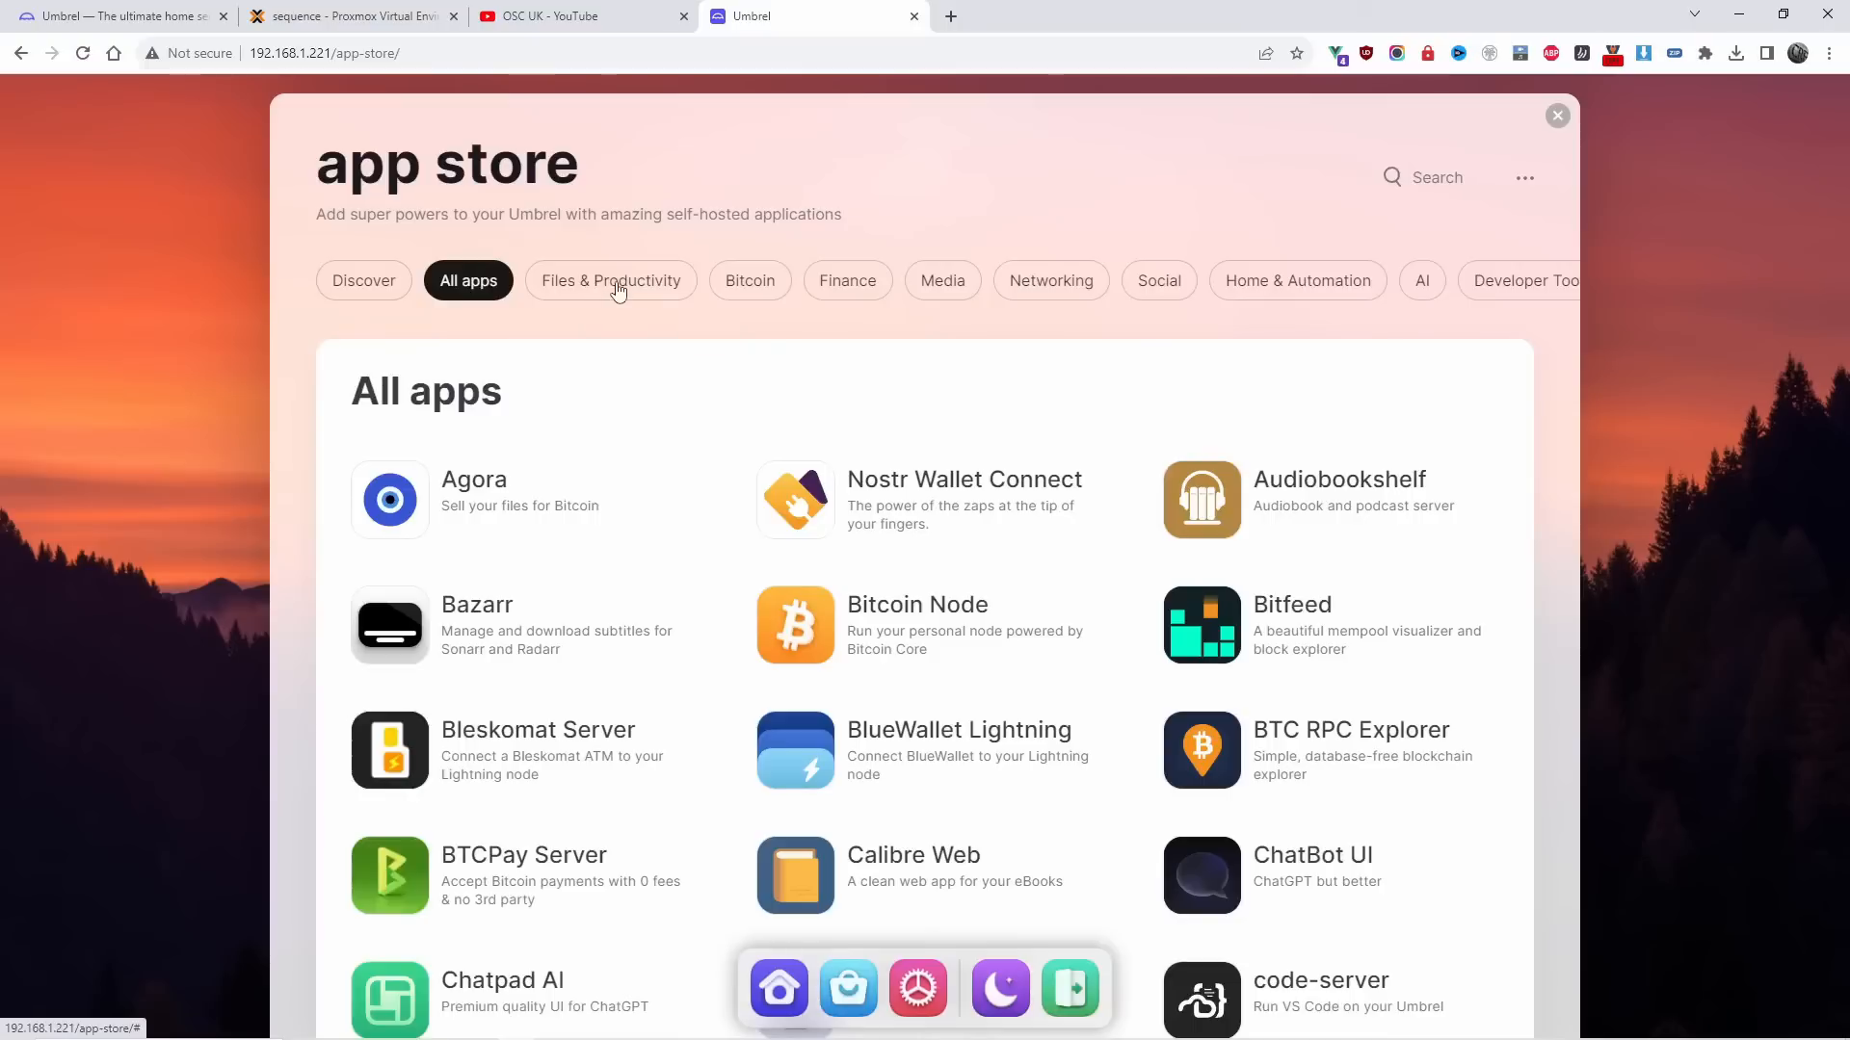
click(615, 280)
click(754, 285)
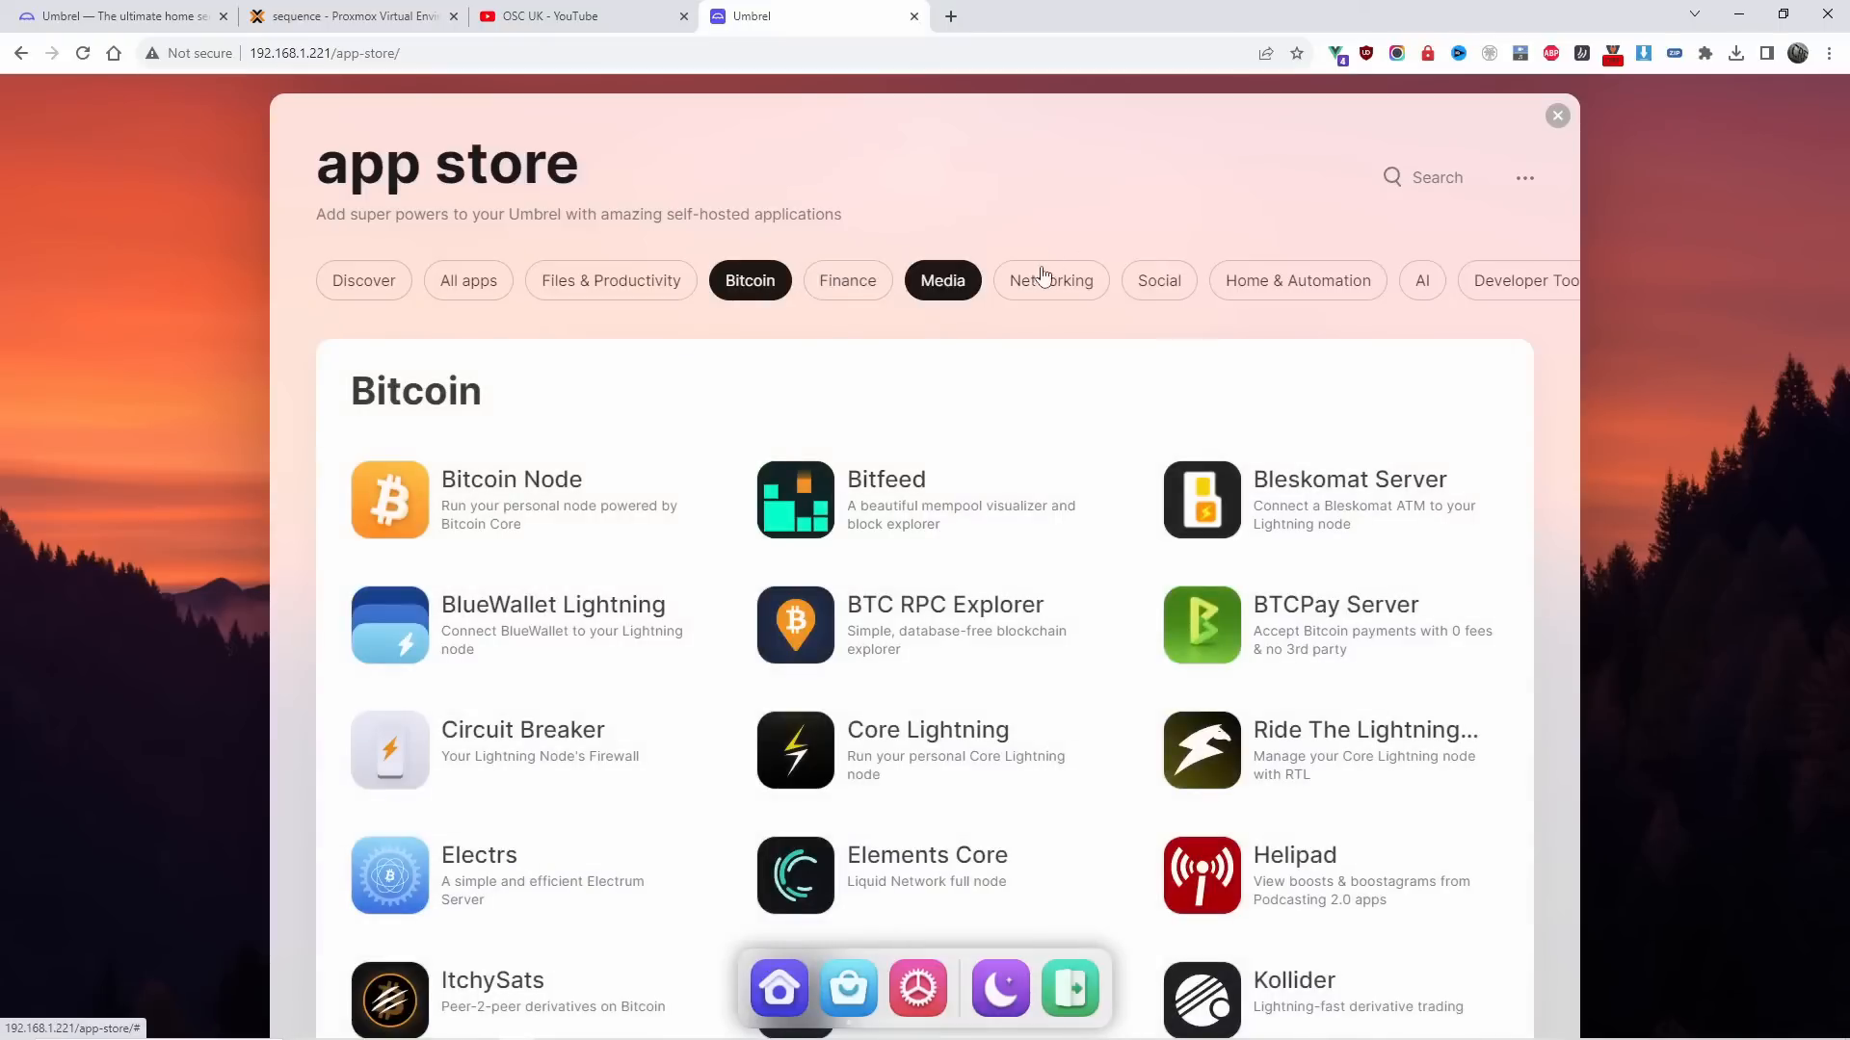
click(1038, 280)
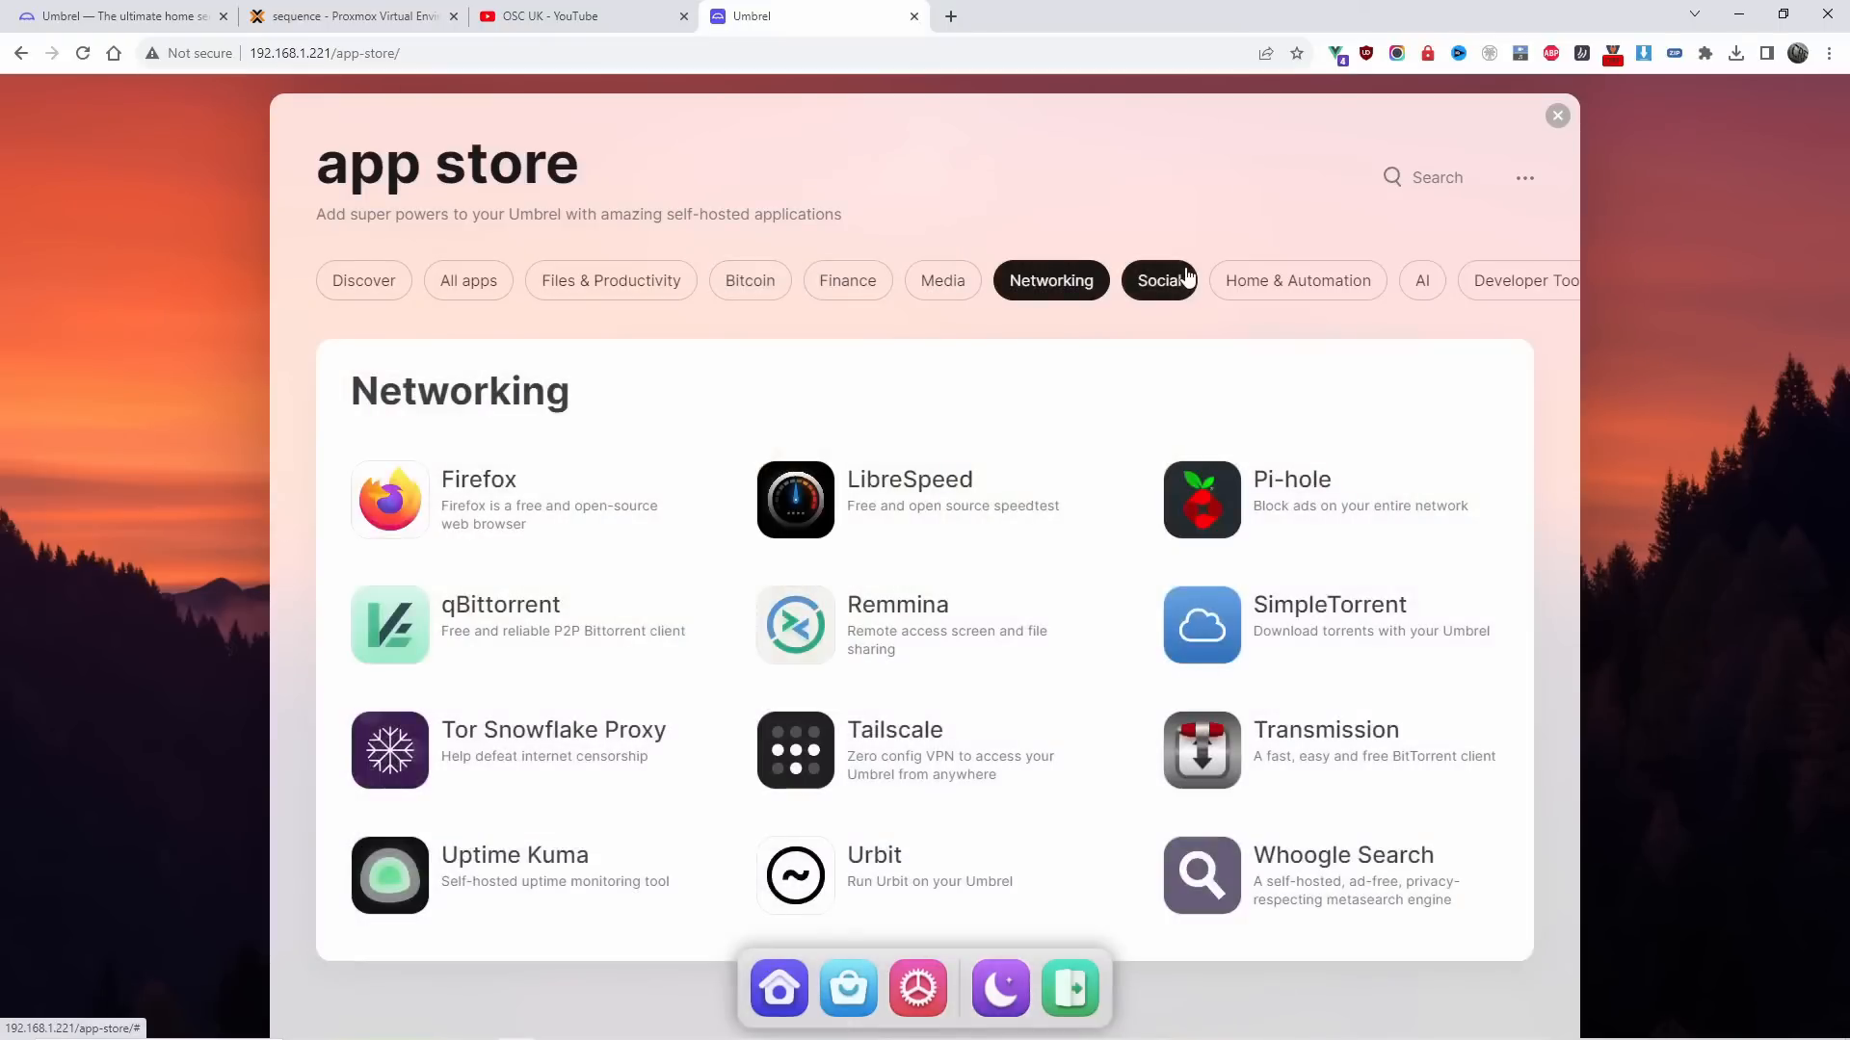
click(1187, 278)
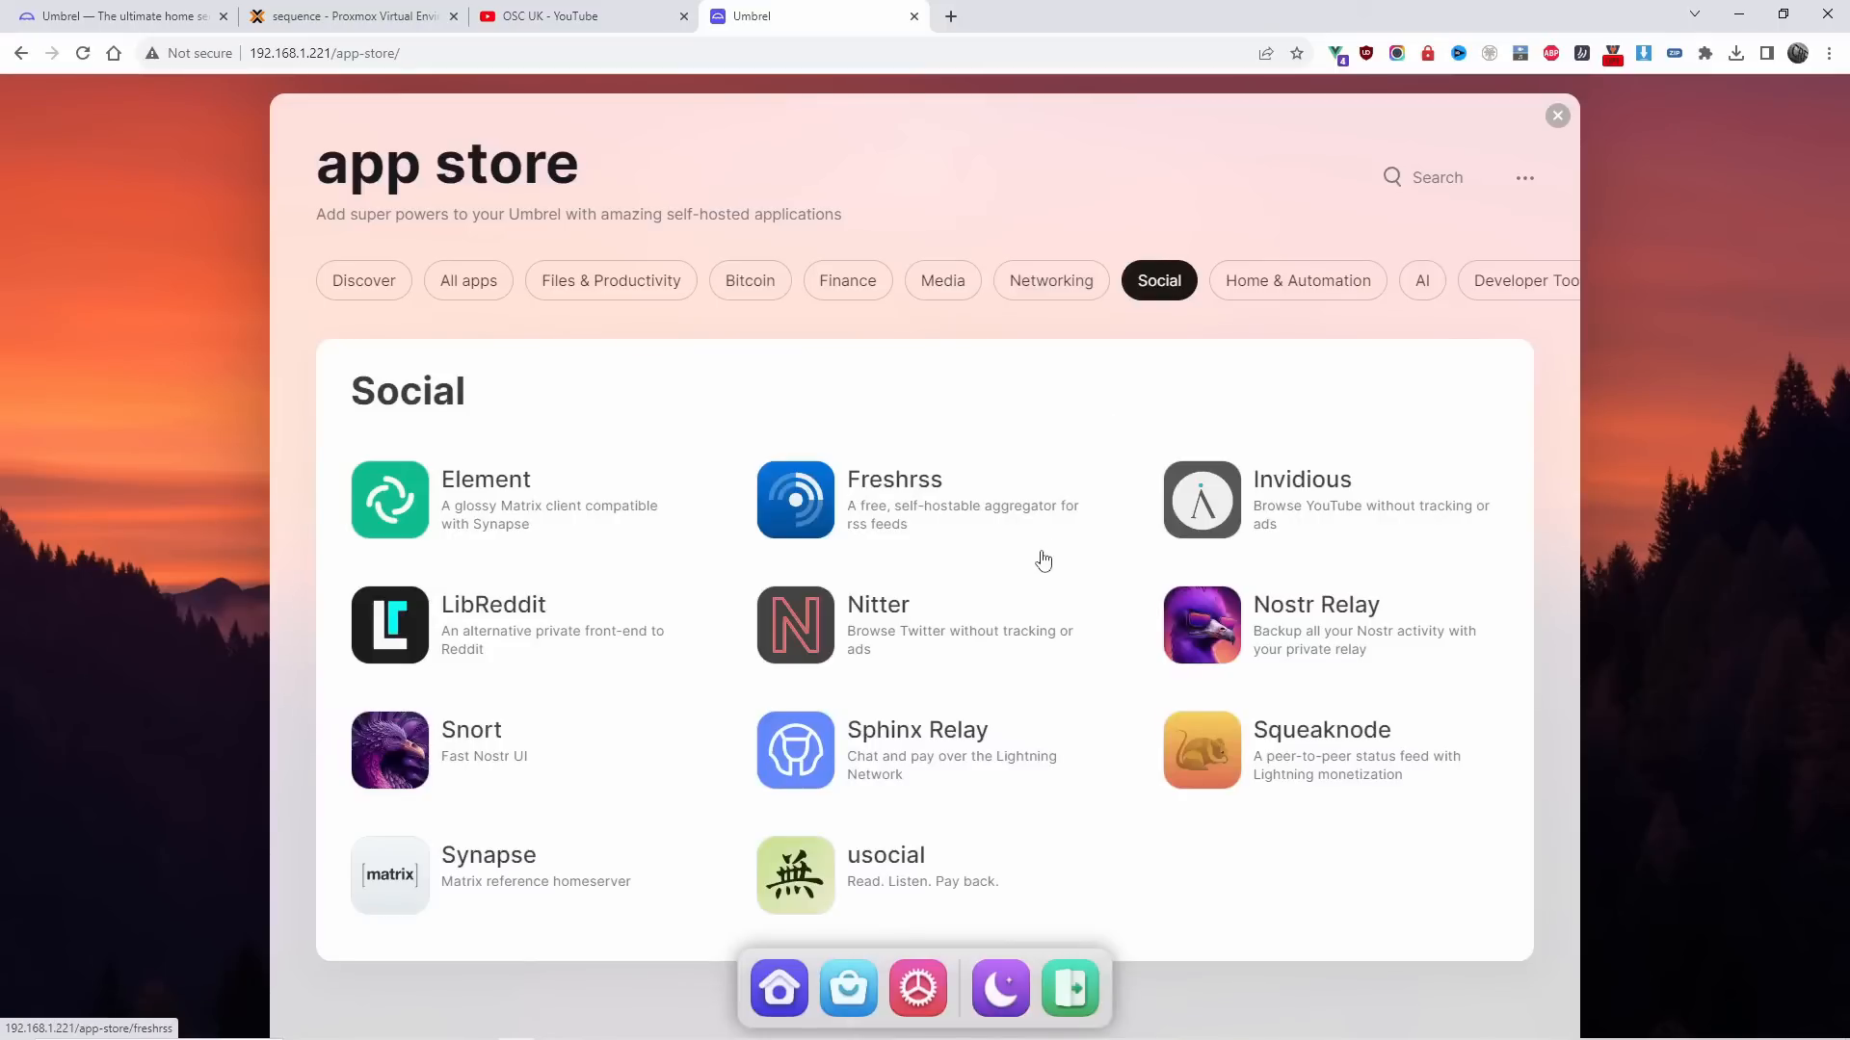
click(1558, 124)
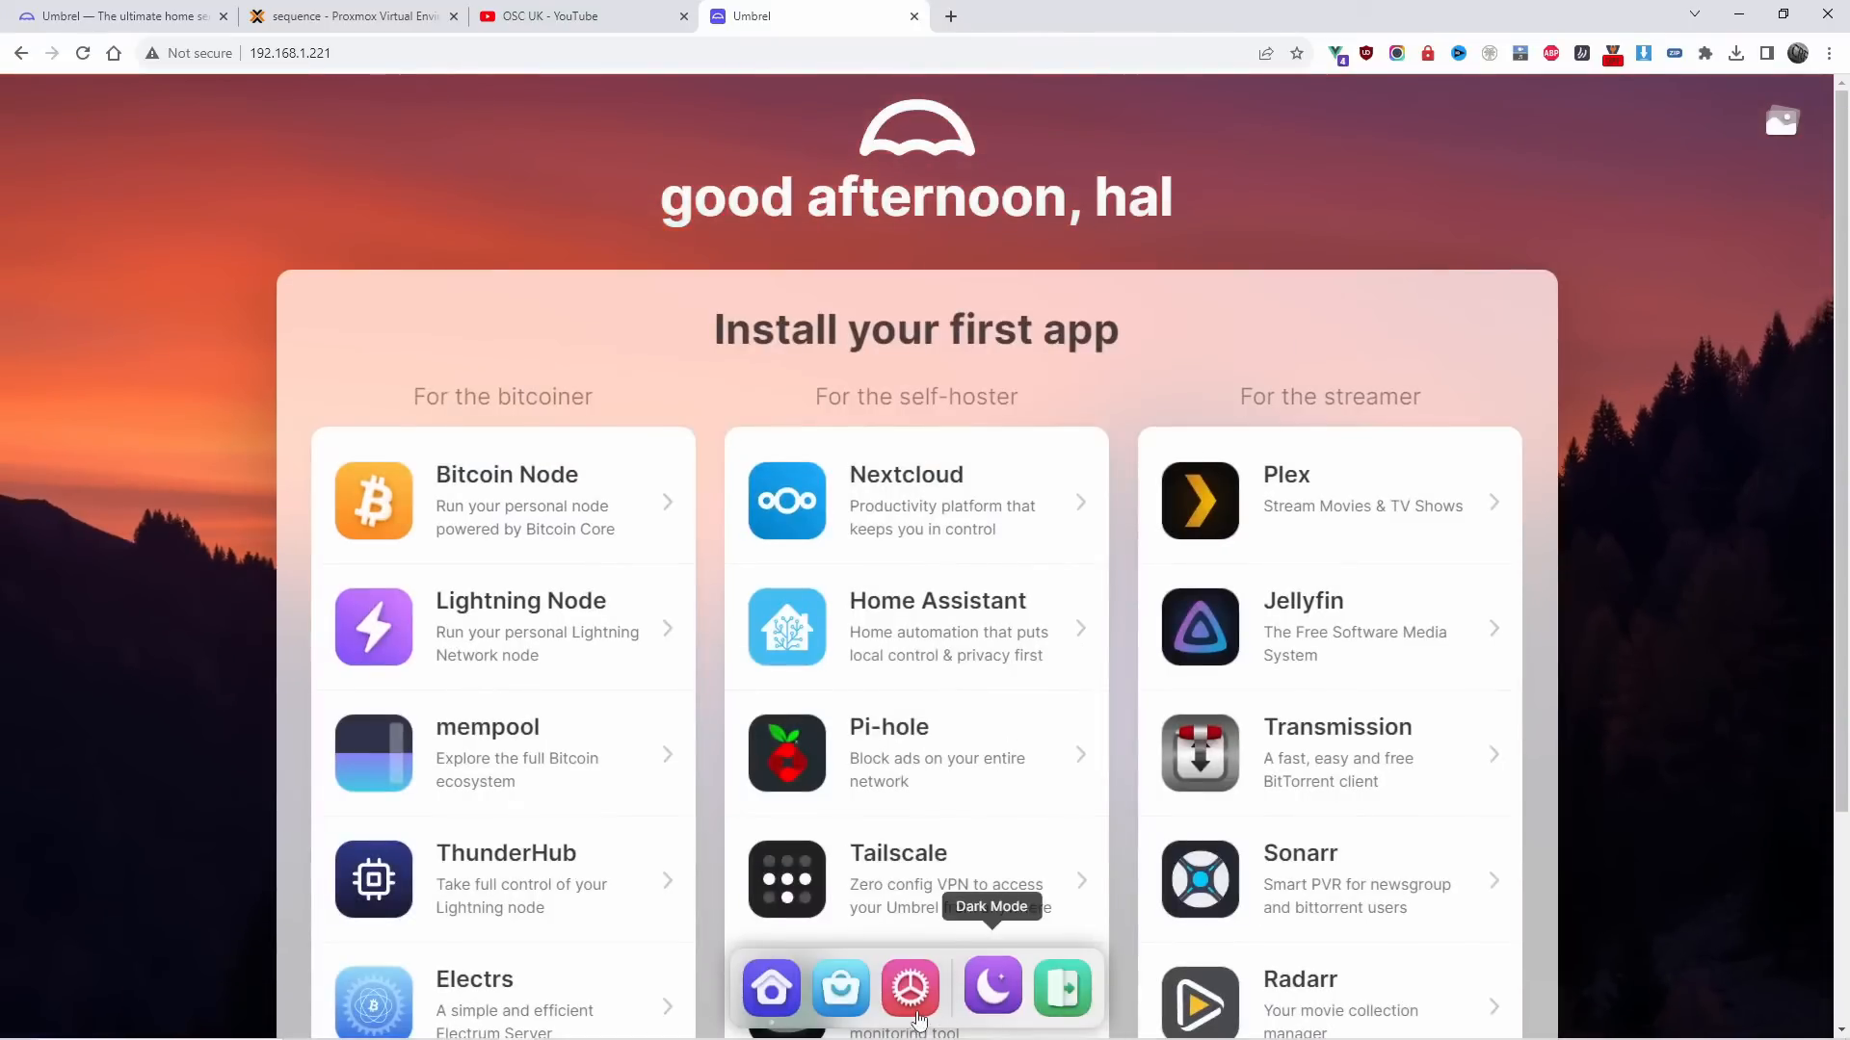
Open the Umbrel settings and review the storage and RAM usage and the account and system options.
click(927, 992)
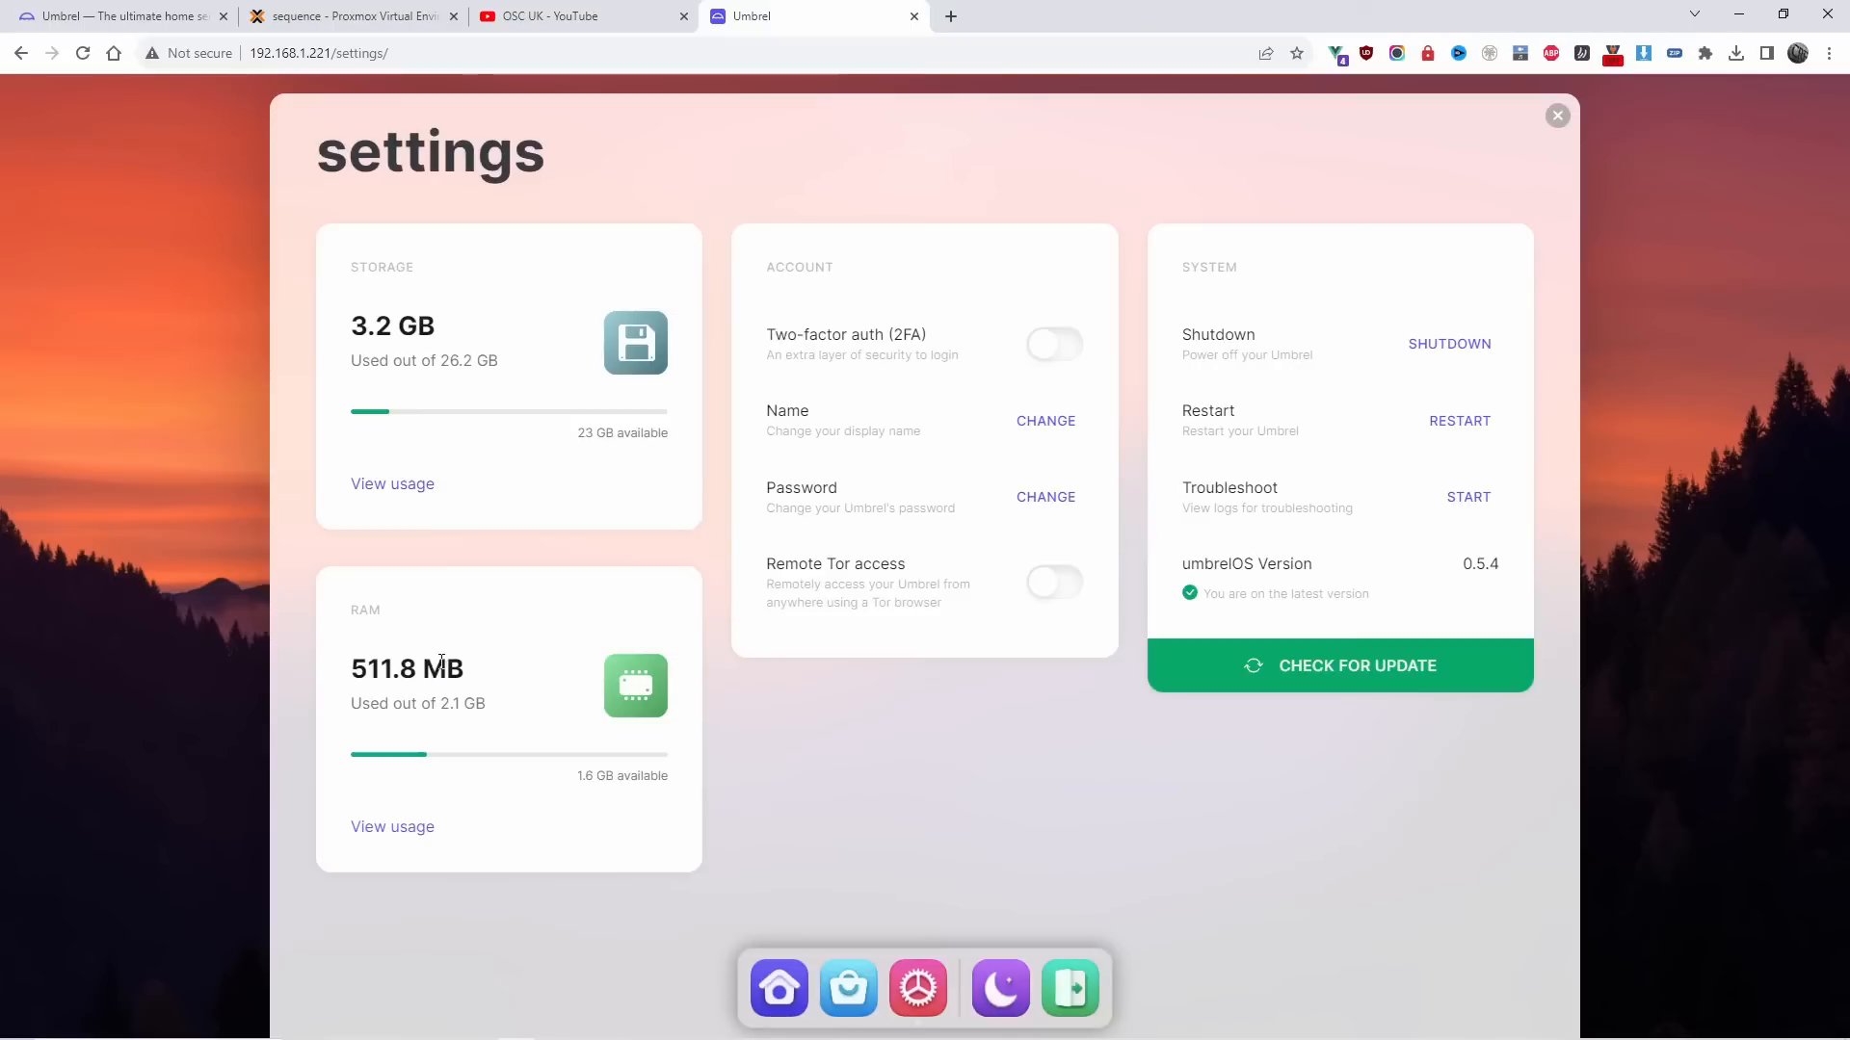
drag(448, 668, 363, 672)
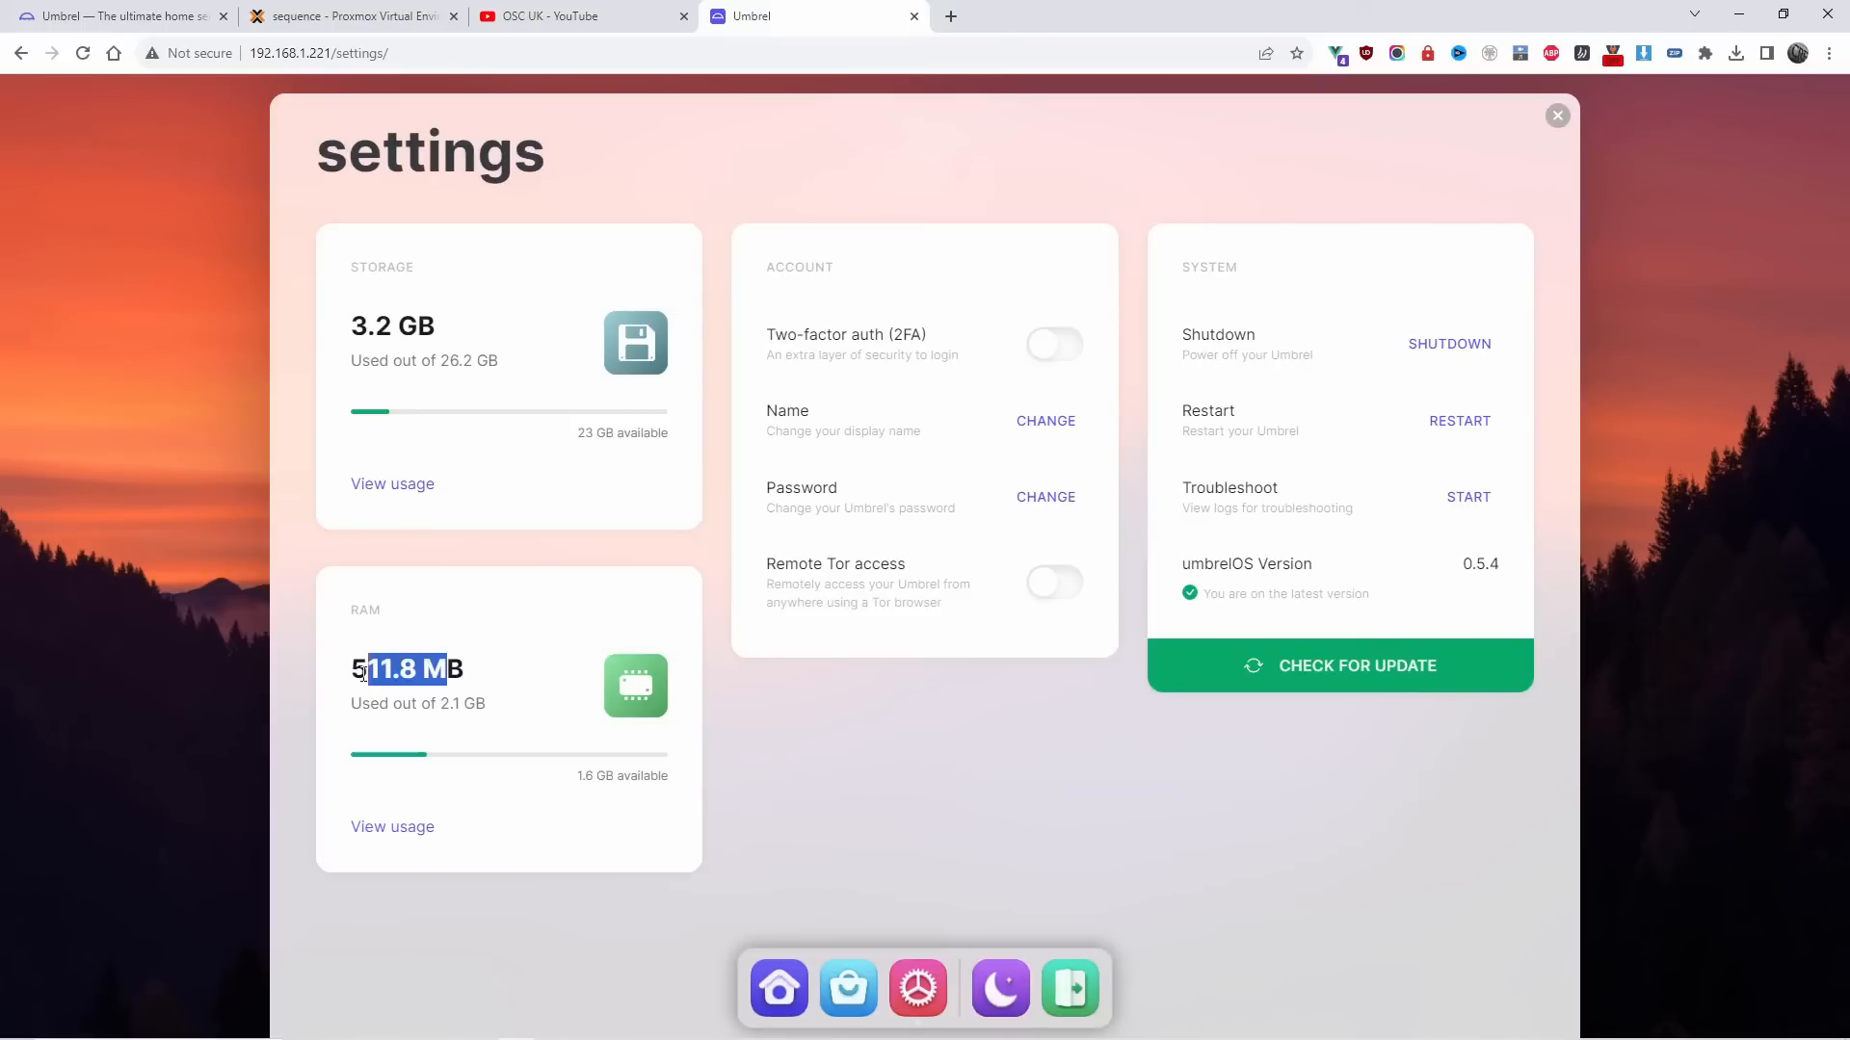
click(462, 798)
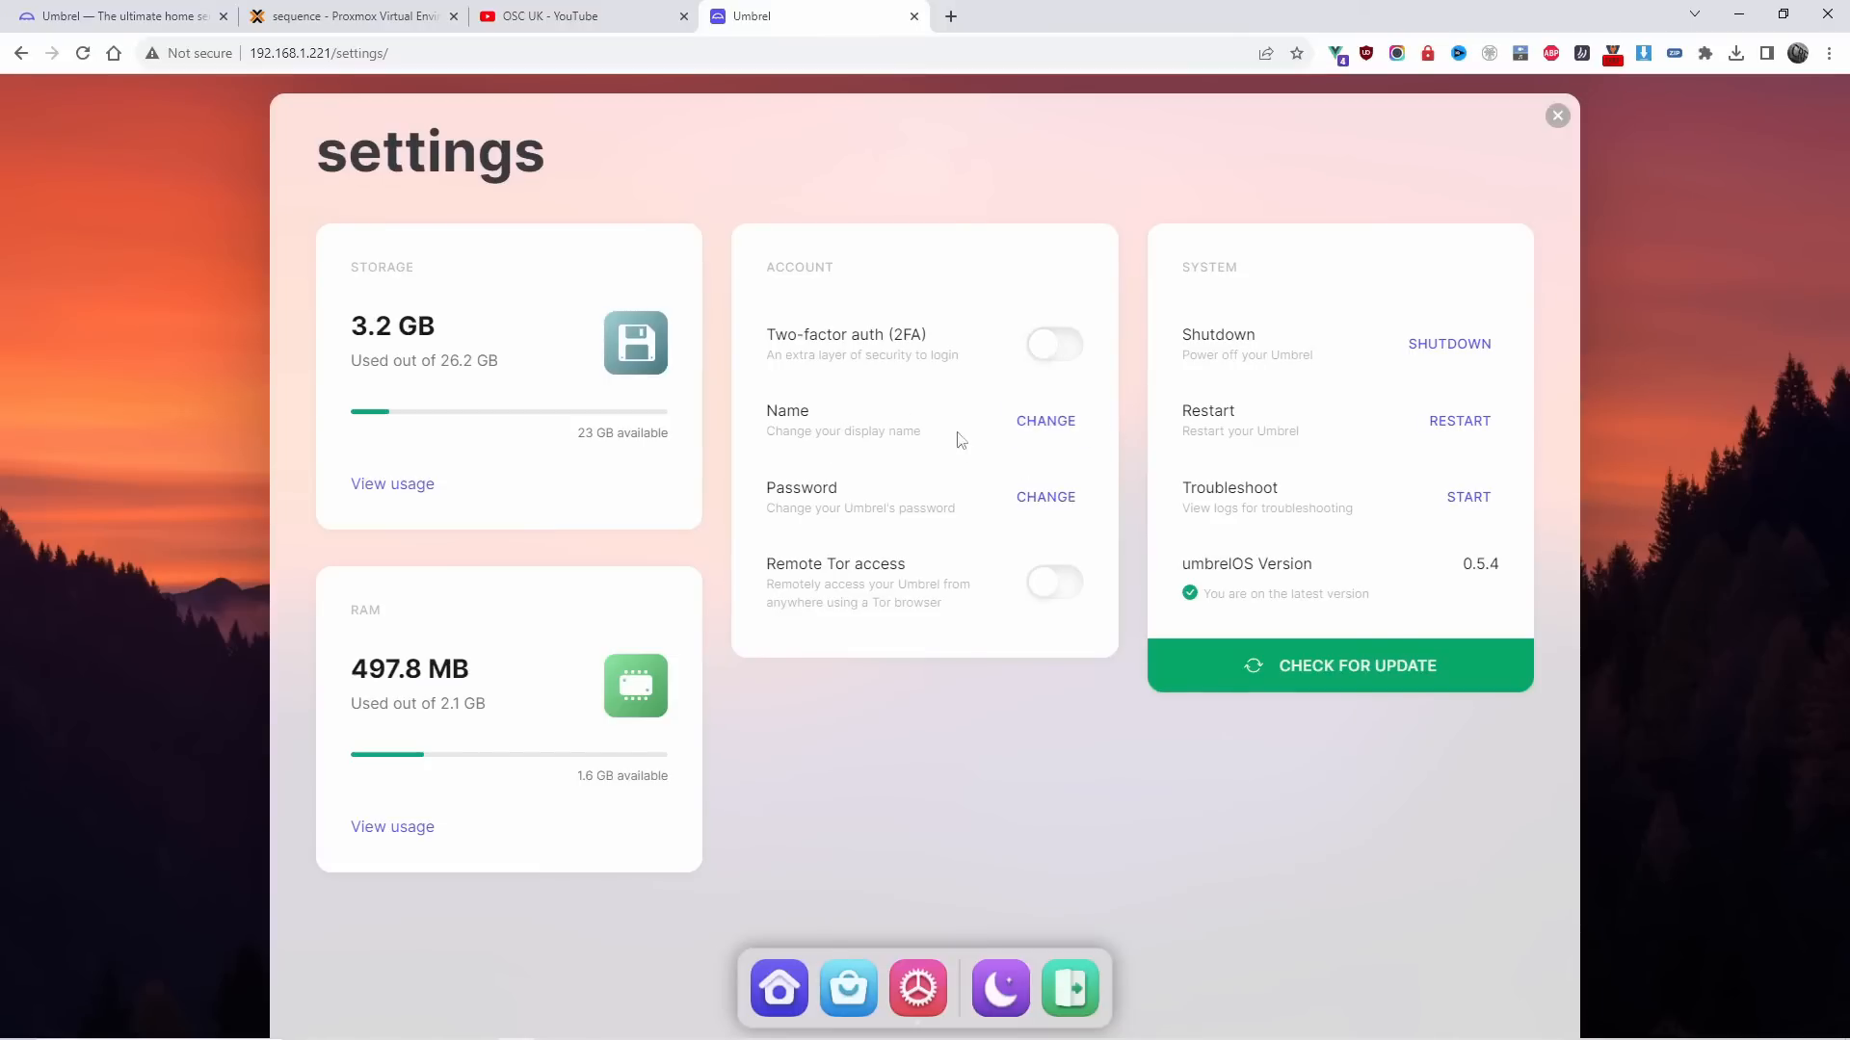
click(1038, 500)
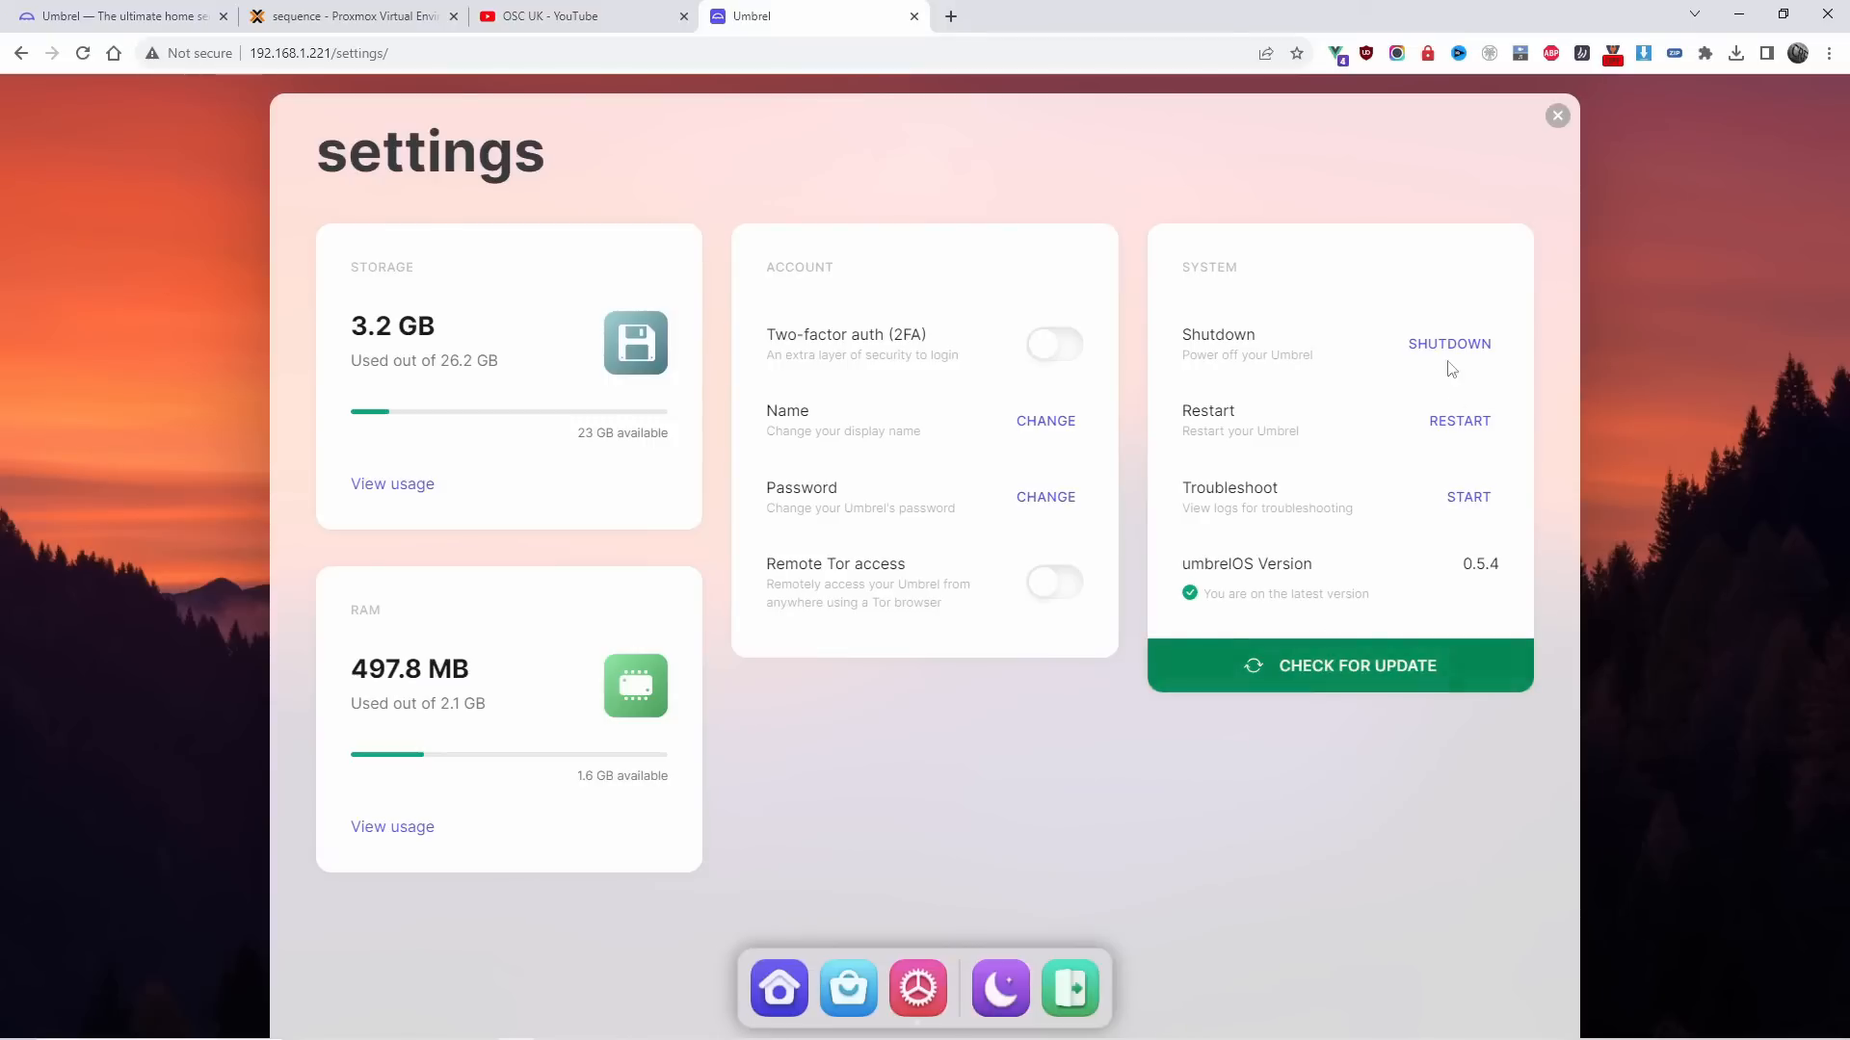
Try dark mode on the settings page and switch back to light mode.
click(1002, 977)
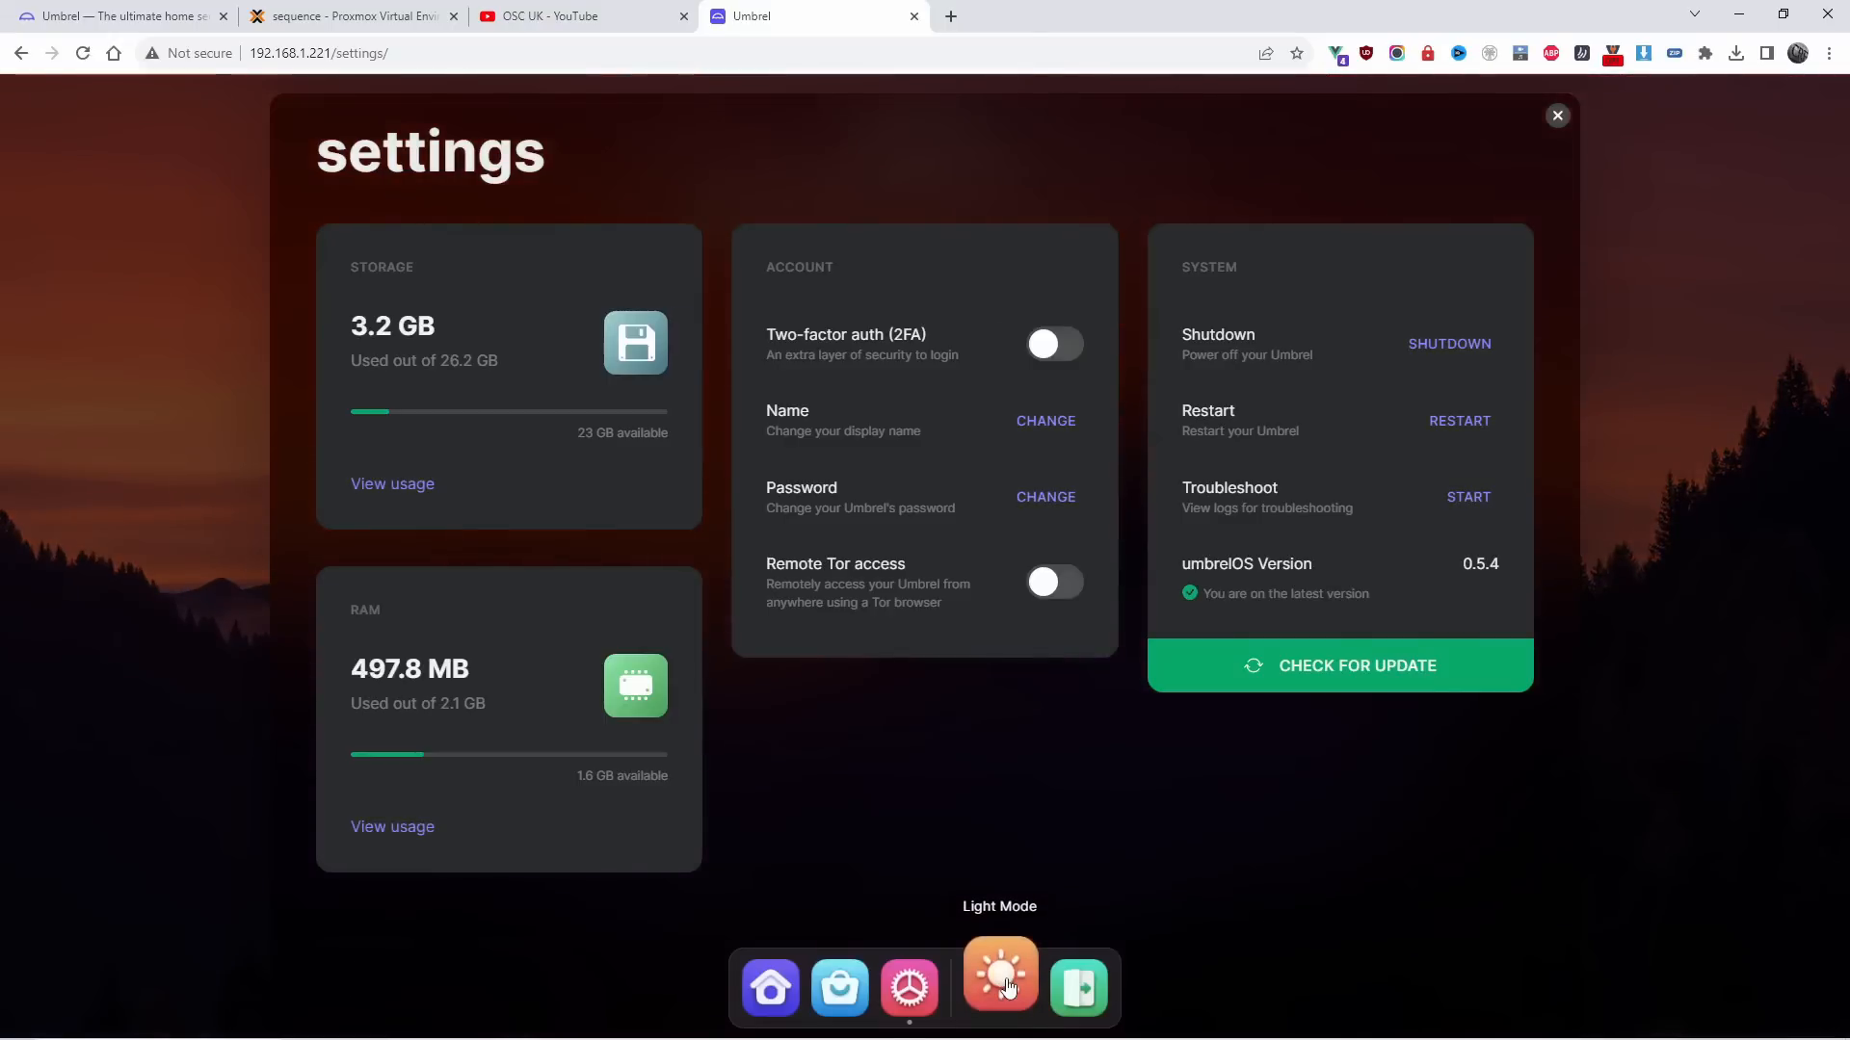
click(1006, 984)
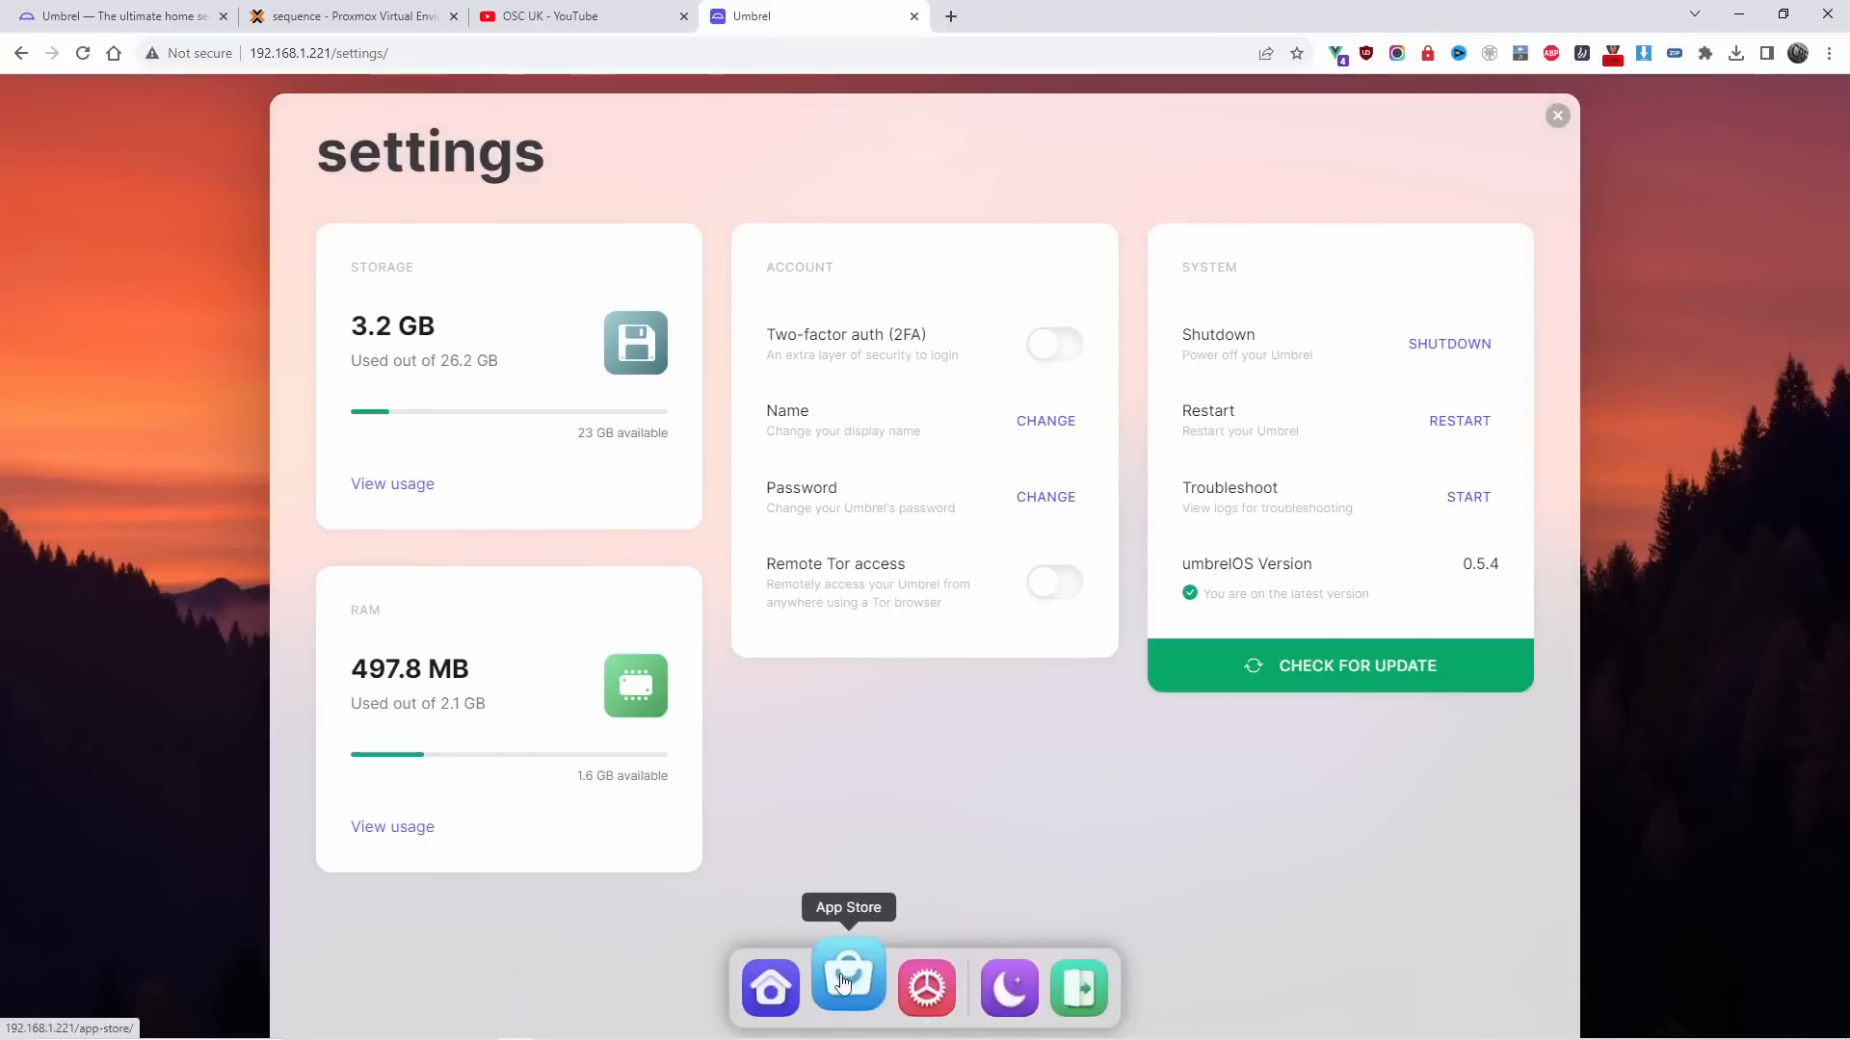
Return to the home dashboard, look through the available wallpapers and close the wallpaper chooser without picking one.
click(778, 977)
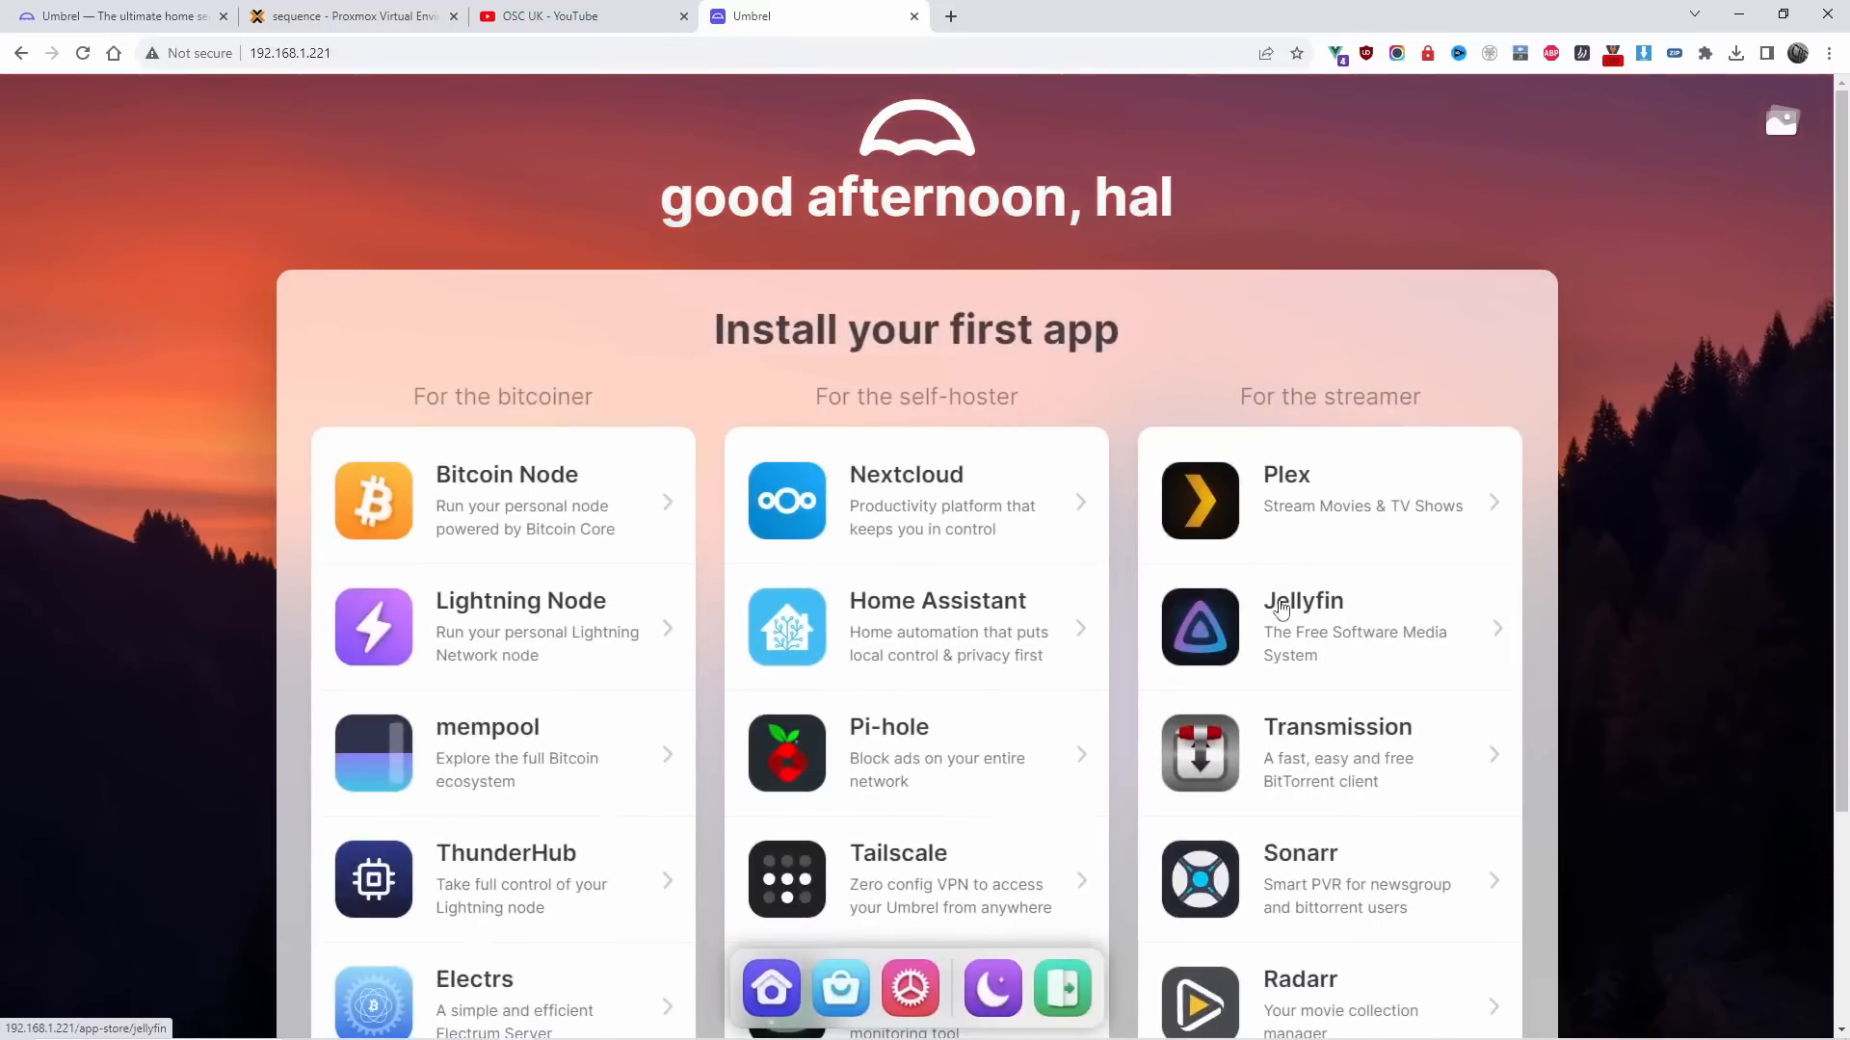
scroll(1281, 609, down, 3)
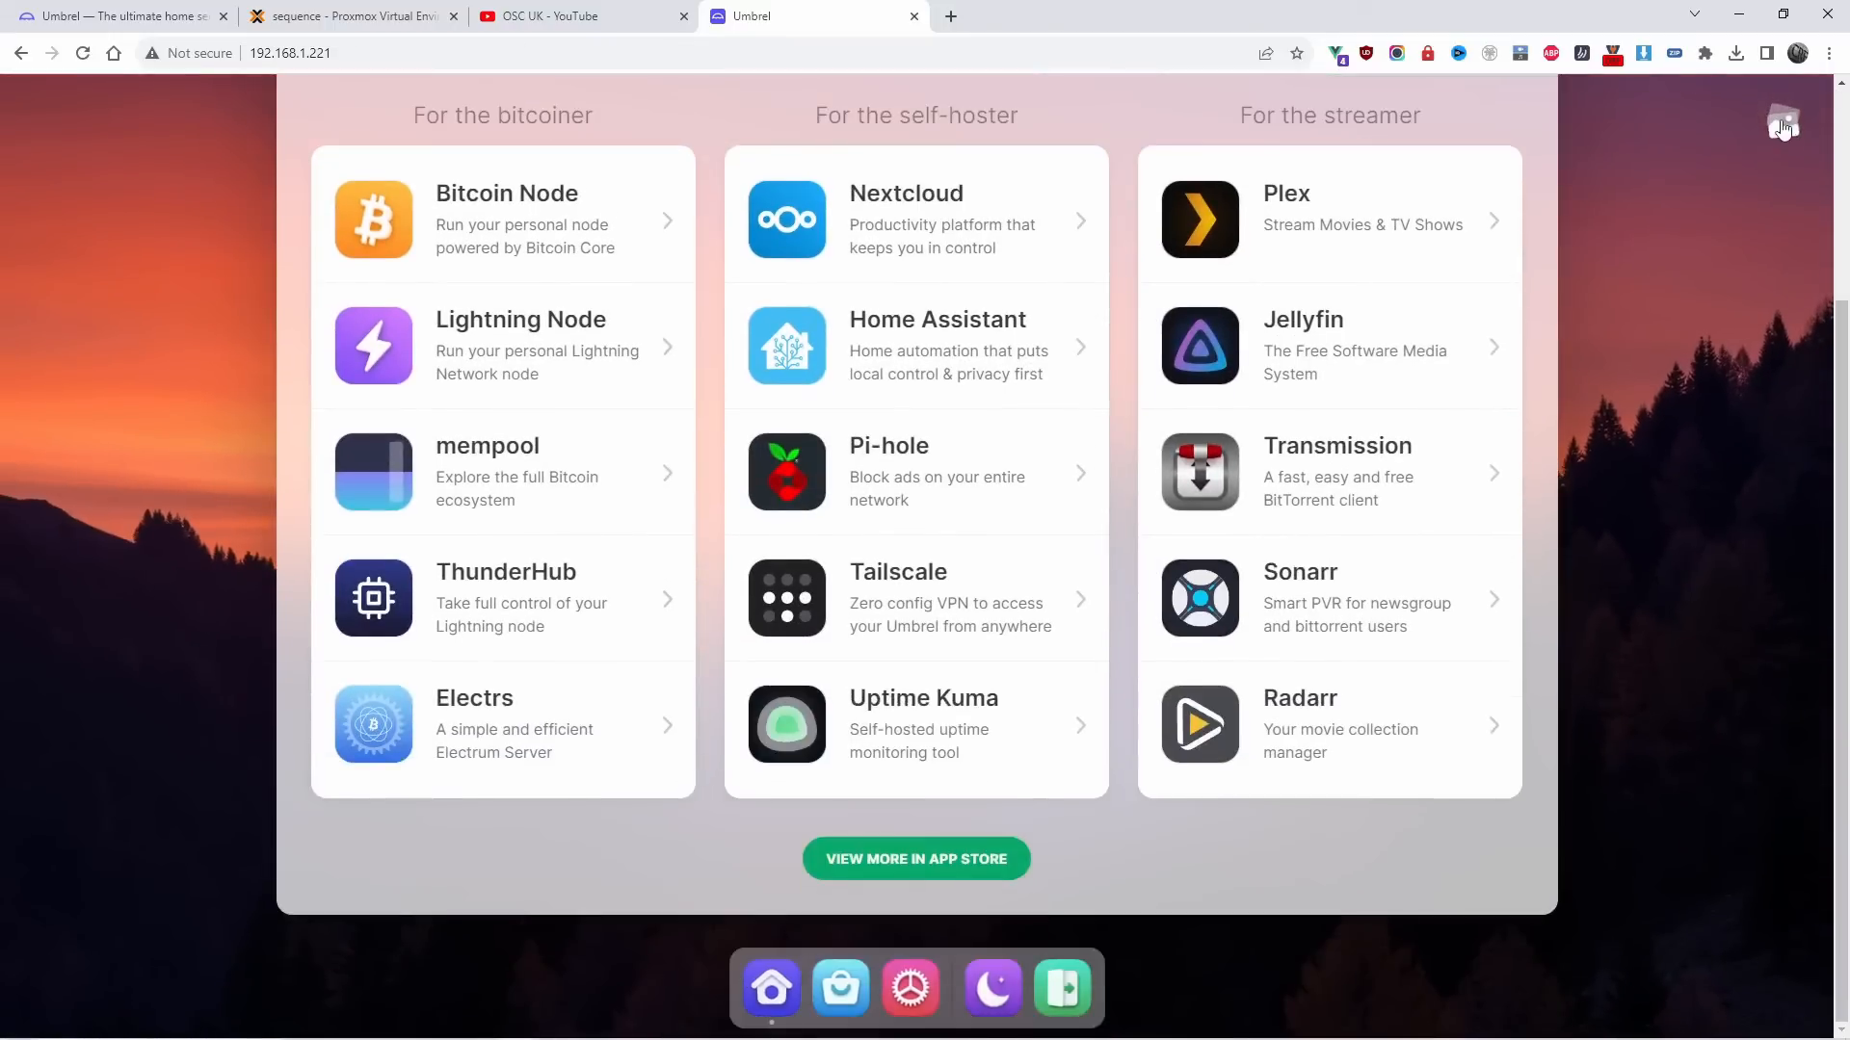
click(1783, 123)
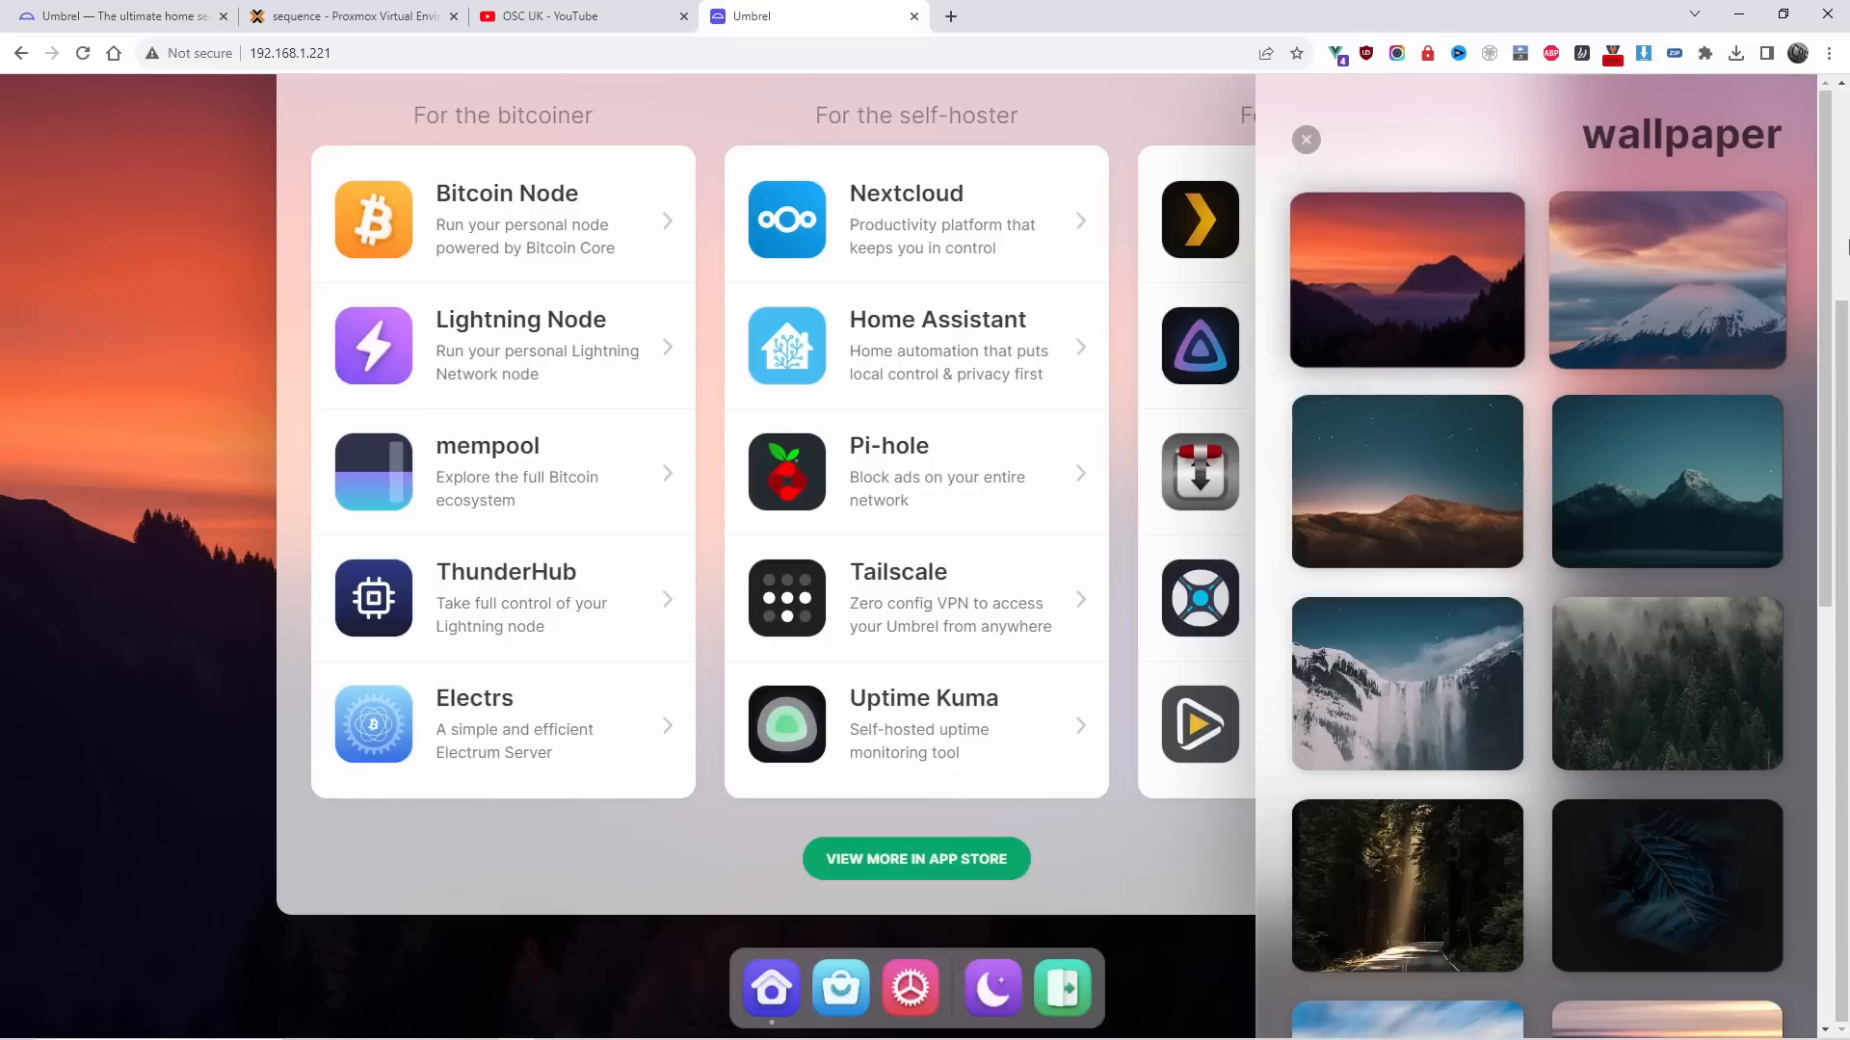
scroll(1847, 247, down, 8)
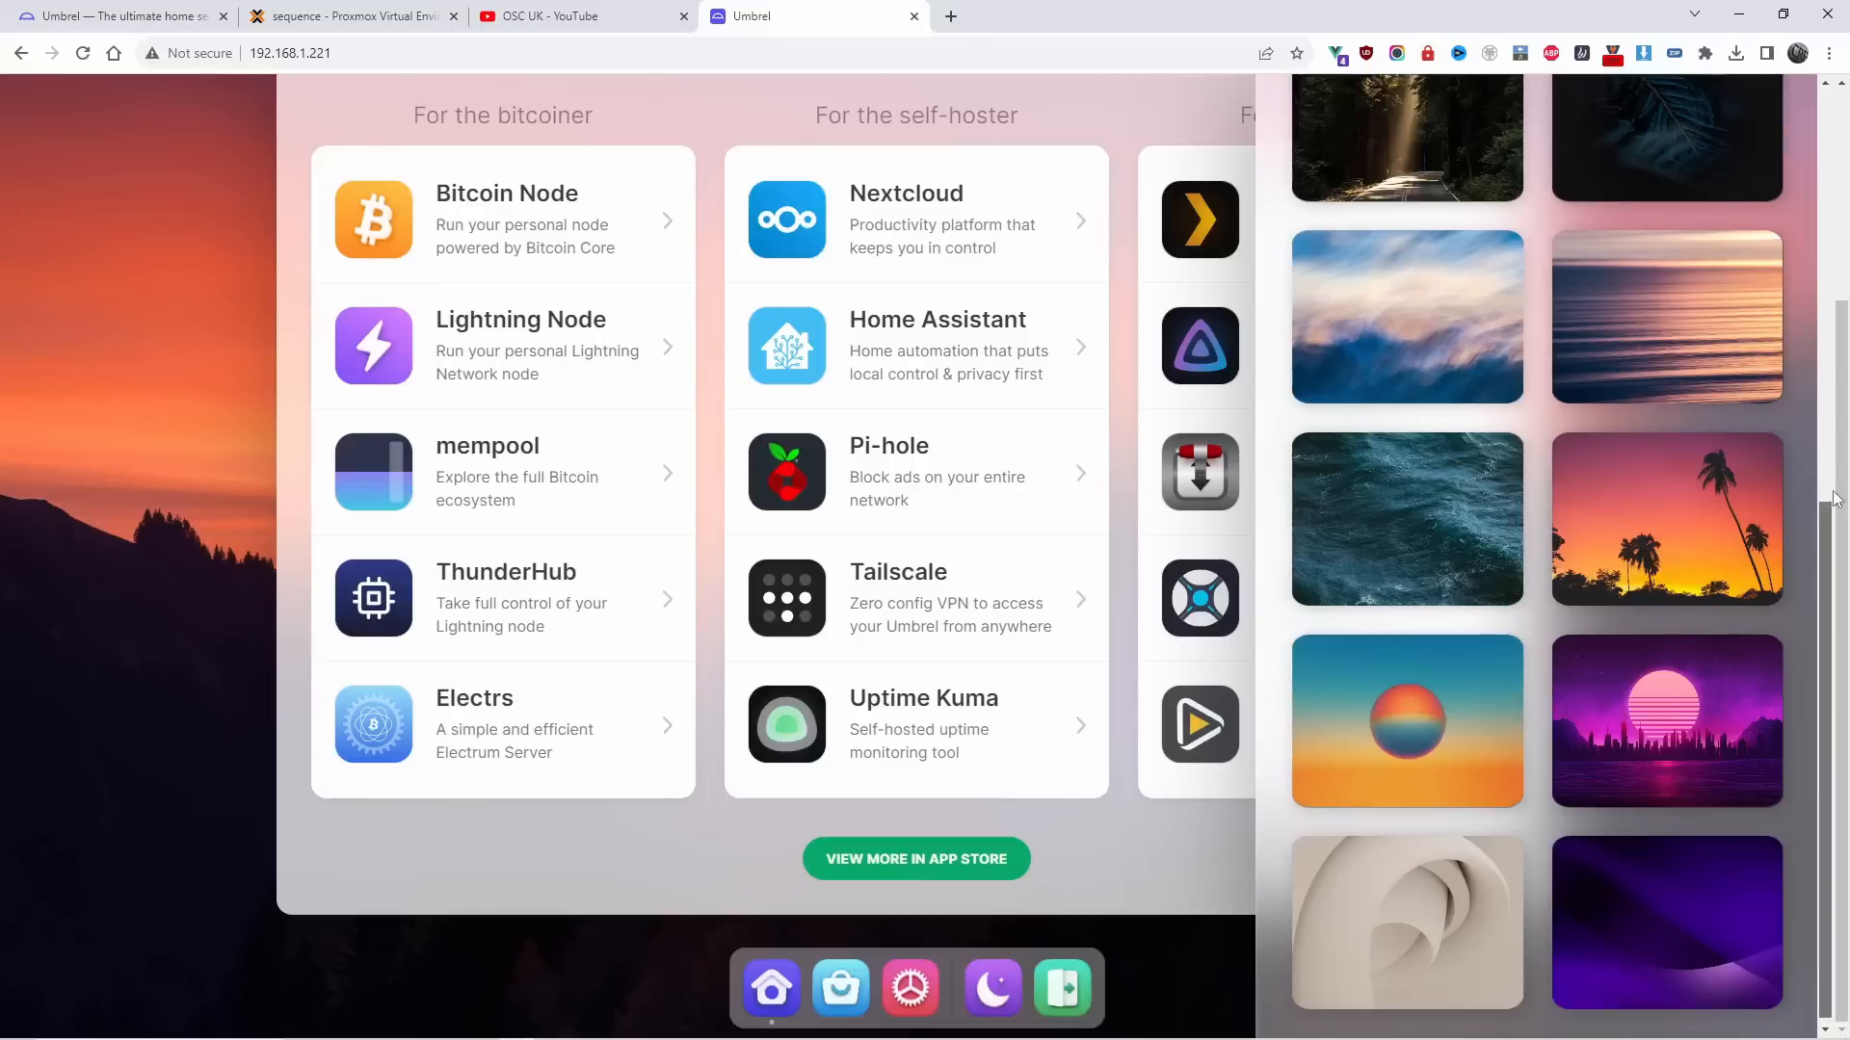
scroll(1842, 427, up, 1)
drag(1842, 427, 1847, 72)
scroll(1734, 661, down, 8)
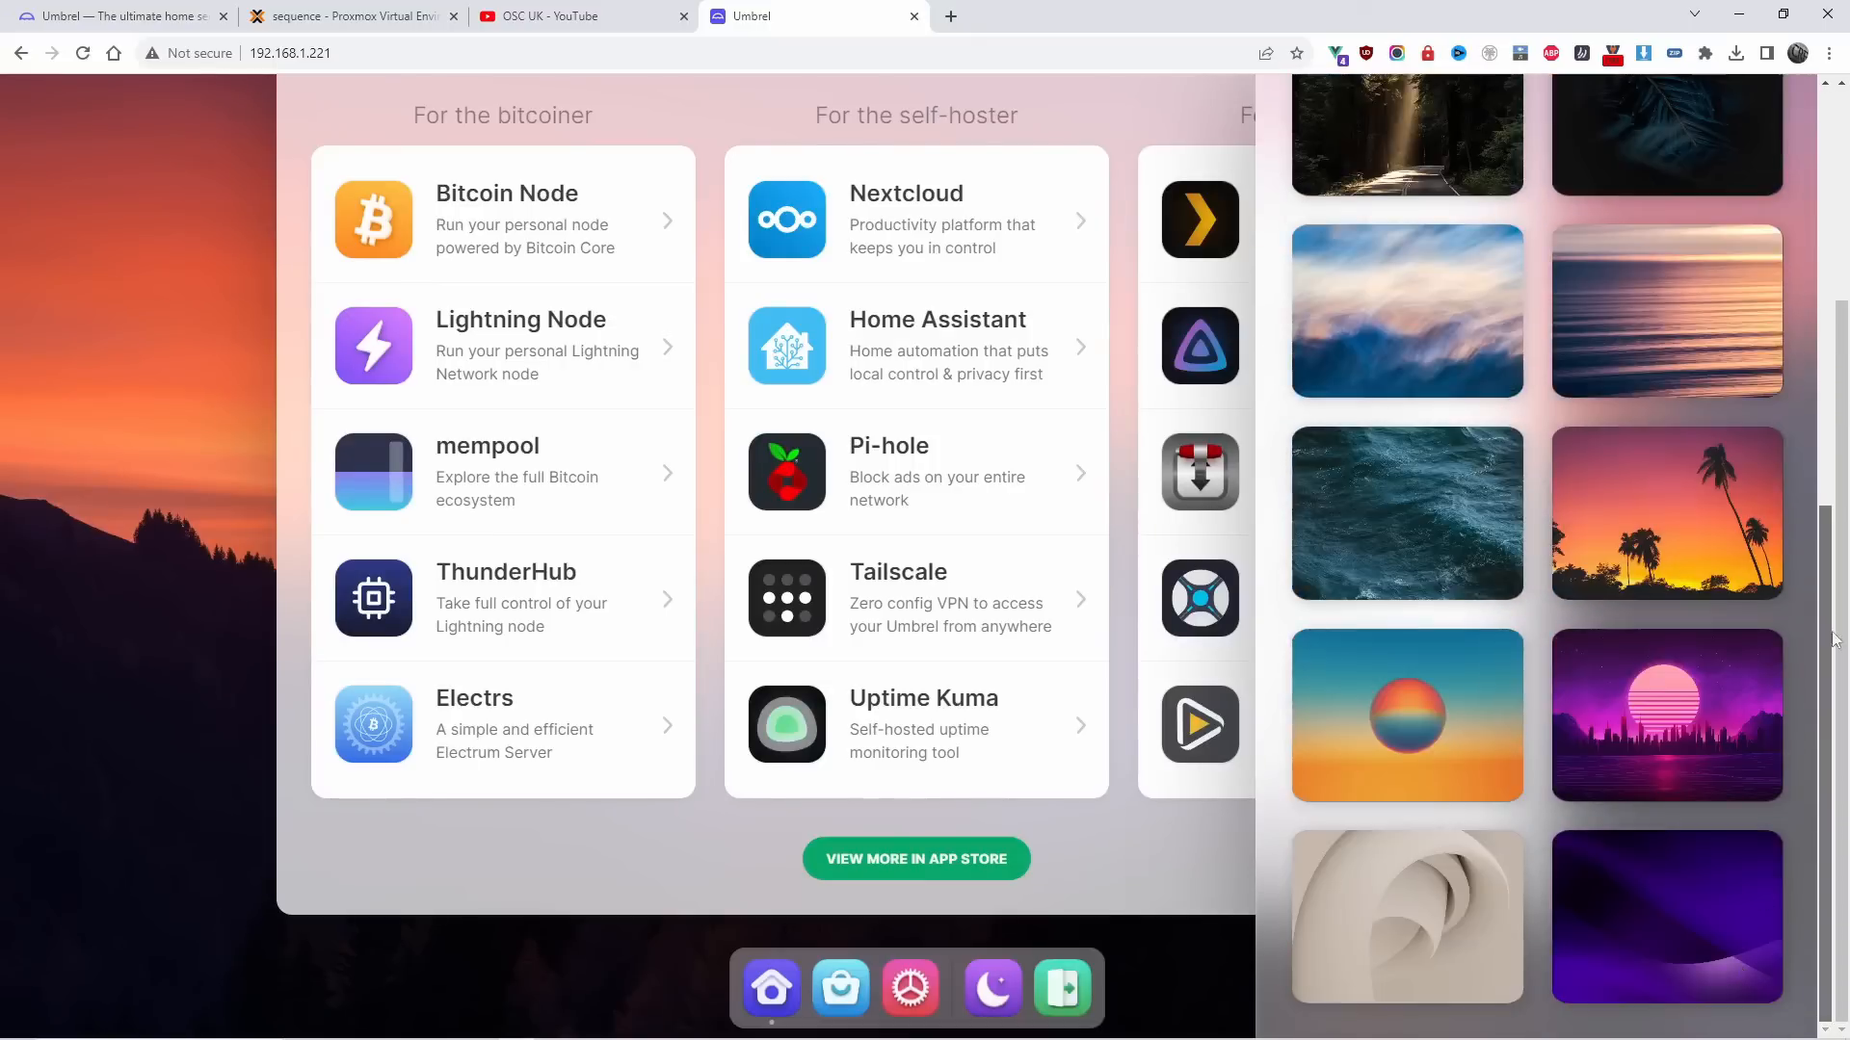
scroll(1734, 661, up, 3)
scroll(1537, 557, up, 6)
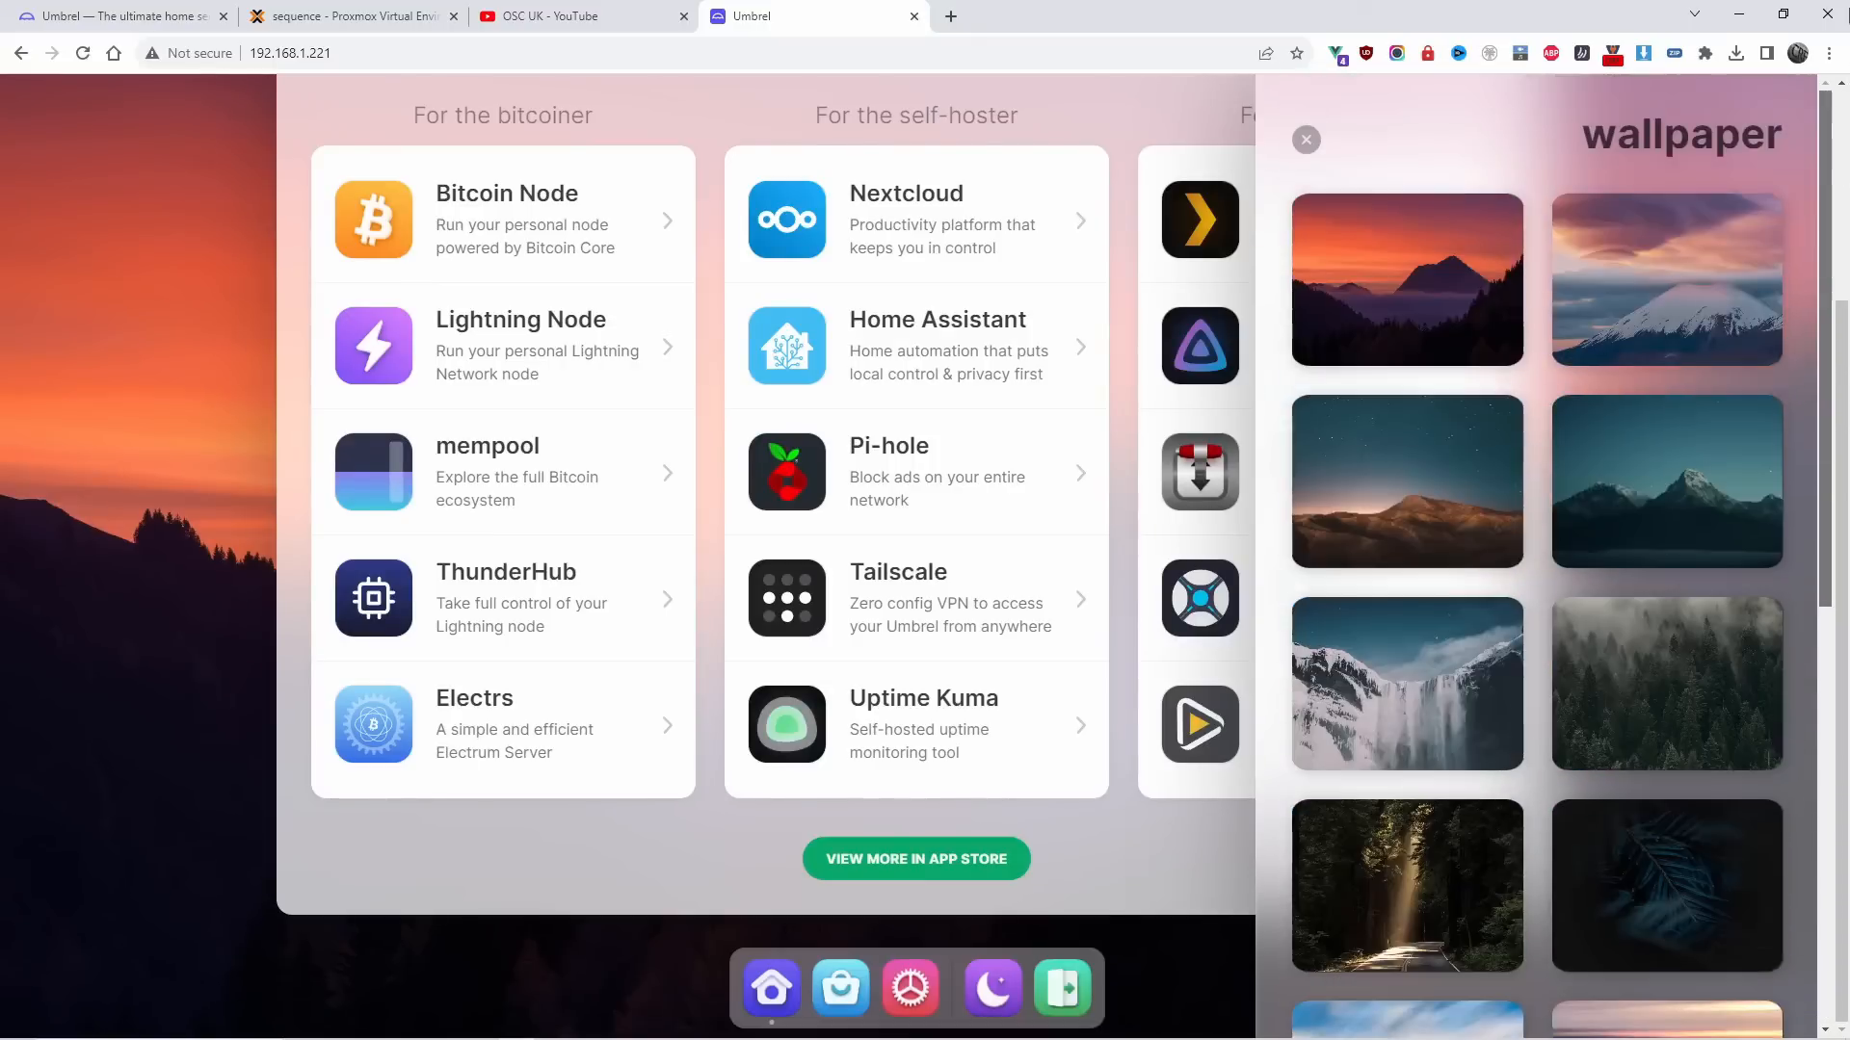
click(1306, 142)
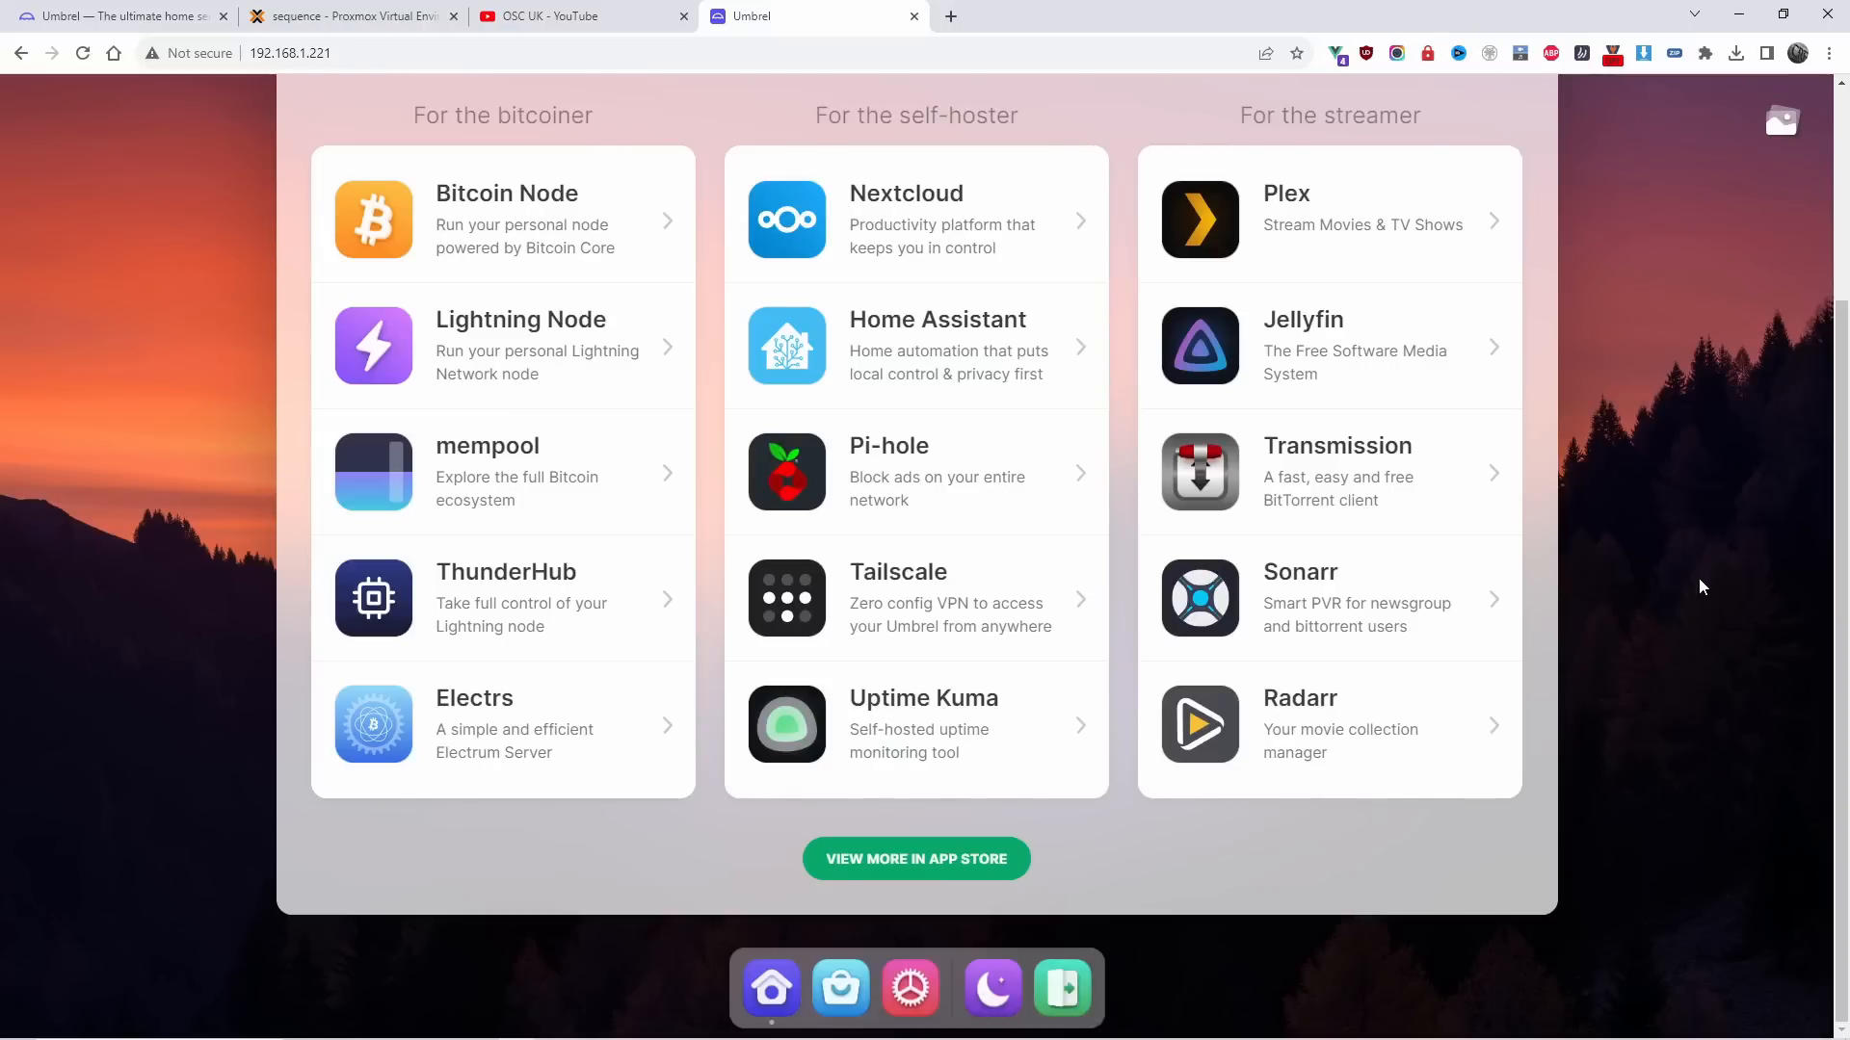
mouse_move(1581, 1036)
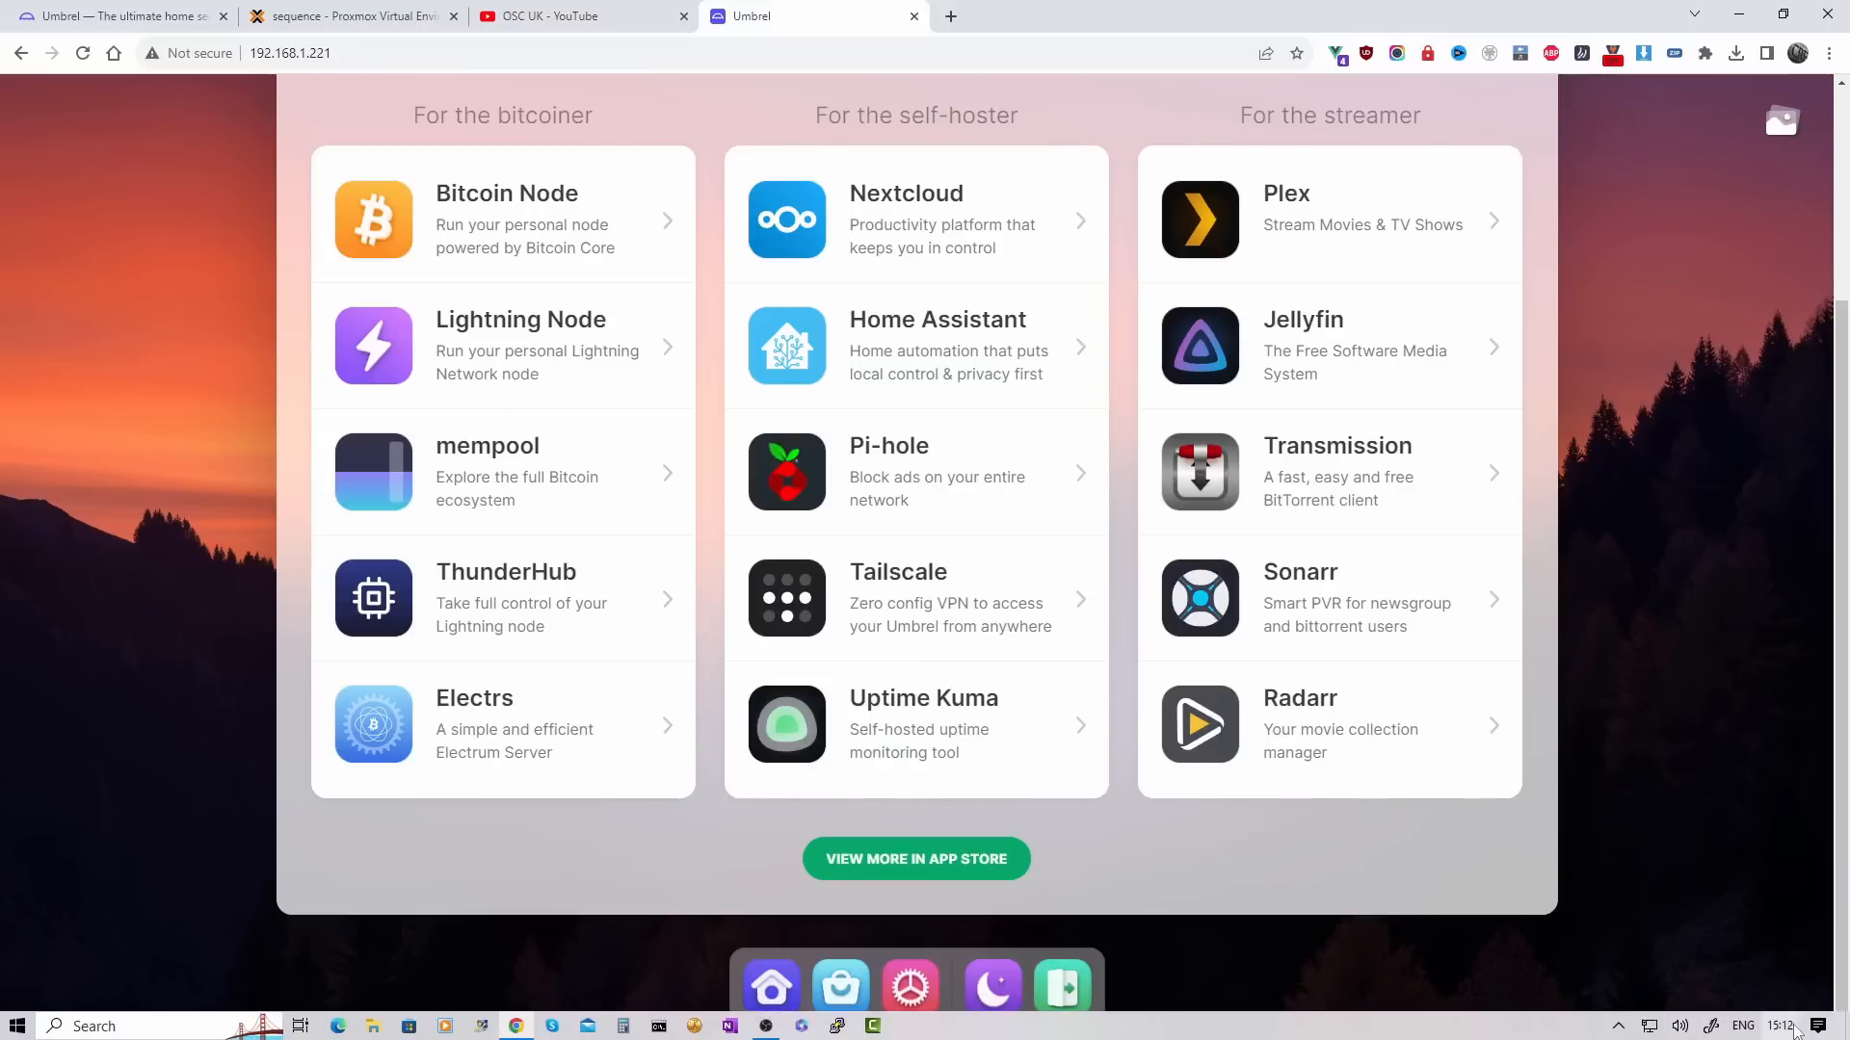